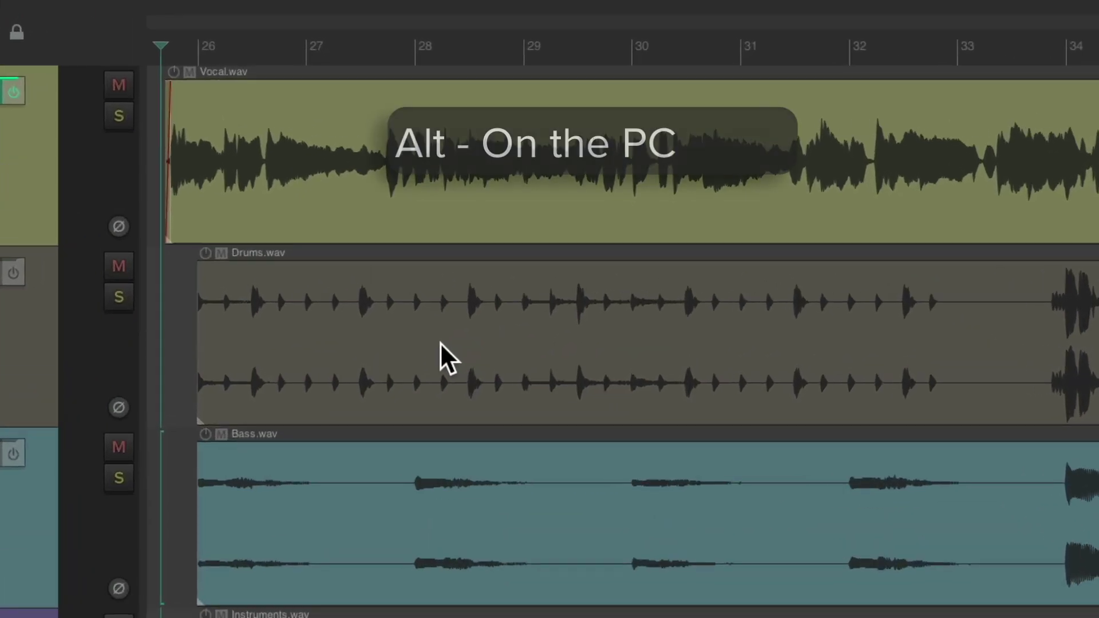
- Alt-drag a razor range over part of Drums.wav, then delete it and undo twice
{"action": "key", "text": "alt"}
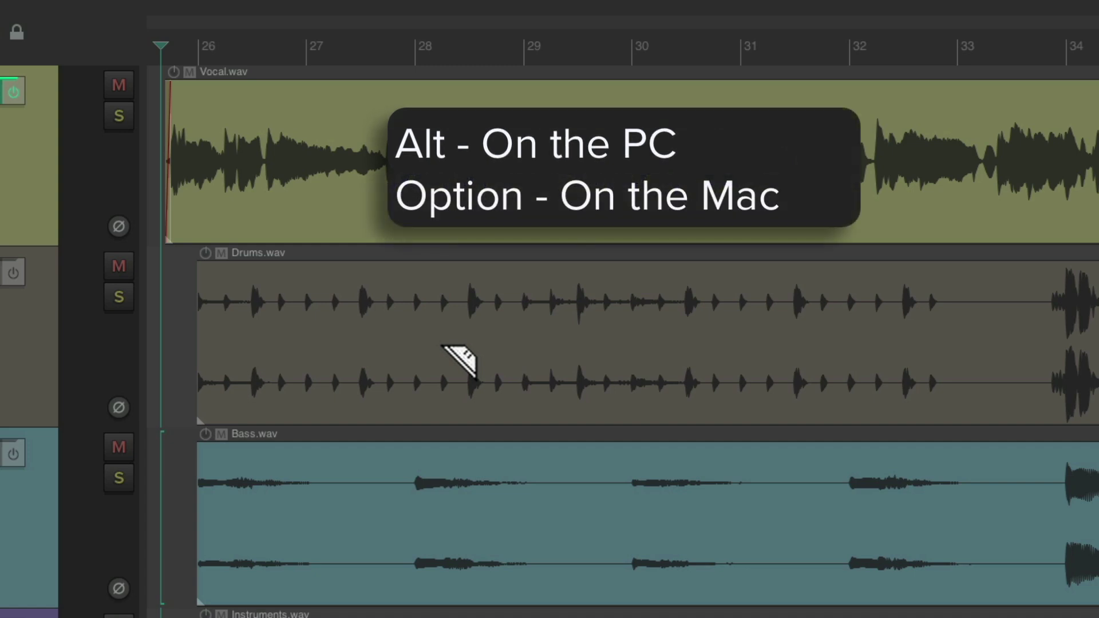
{"action": "left_click_drag", "start_coordinate": [443, 346], "coordinate": [760, 383]}
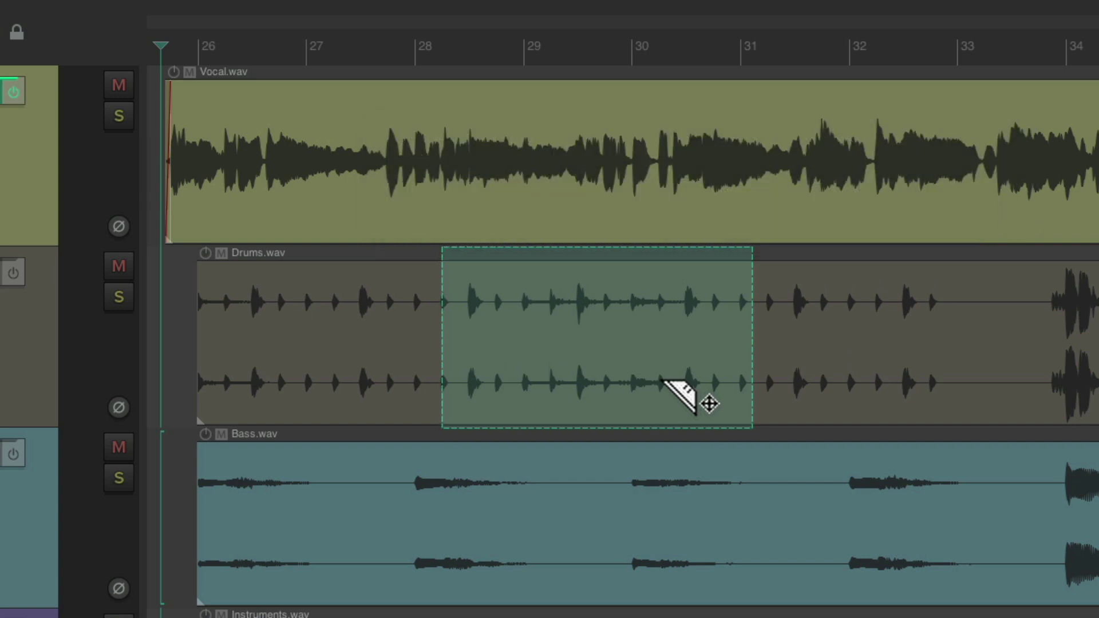
{"action": "key", "text": "Delete"}
{"action": "key", "text": "ctrl+z"}
{"action": "key", "text": "Delete"}
{"action": "key", "text": "ctrl+z"}
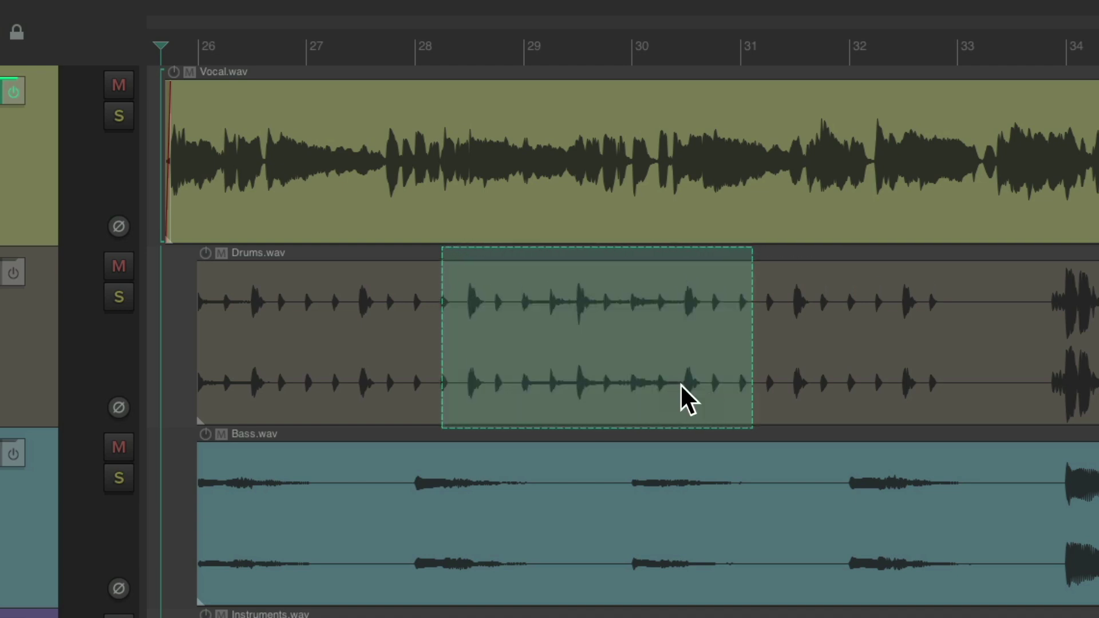
- Paste the removed drums range onto the Bass track, then undo the paste
{"action": "left_click", "coordinate": [603, 486]}
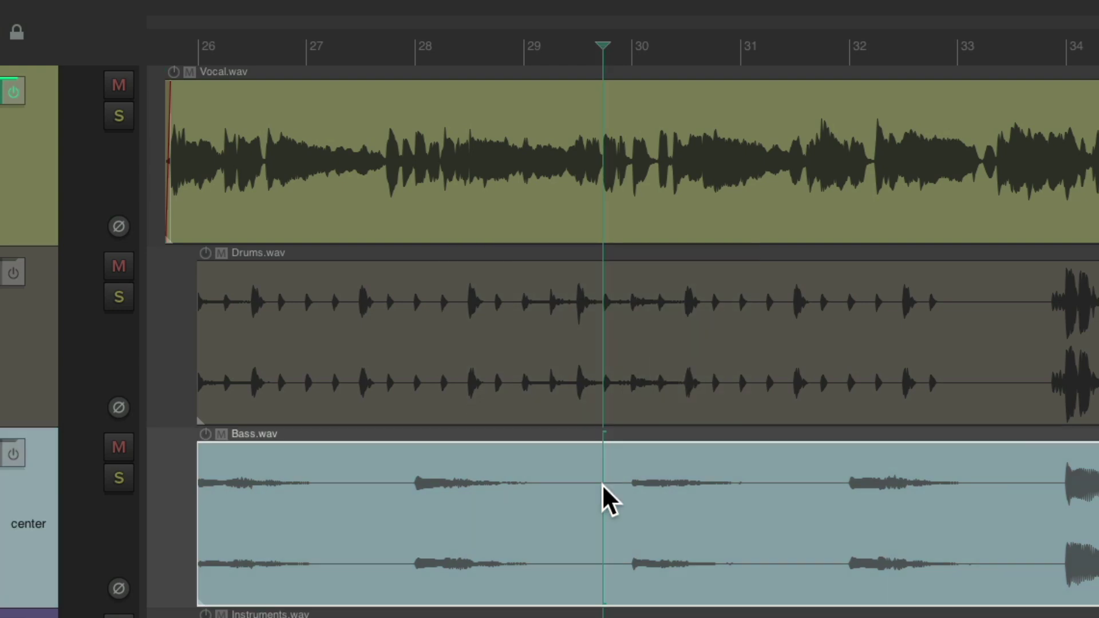
{"action": "key", "text": "ctrl+v"}
{"action": "key", "text": "ctrl+z"}
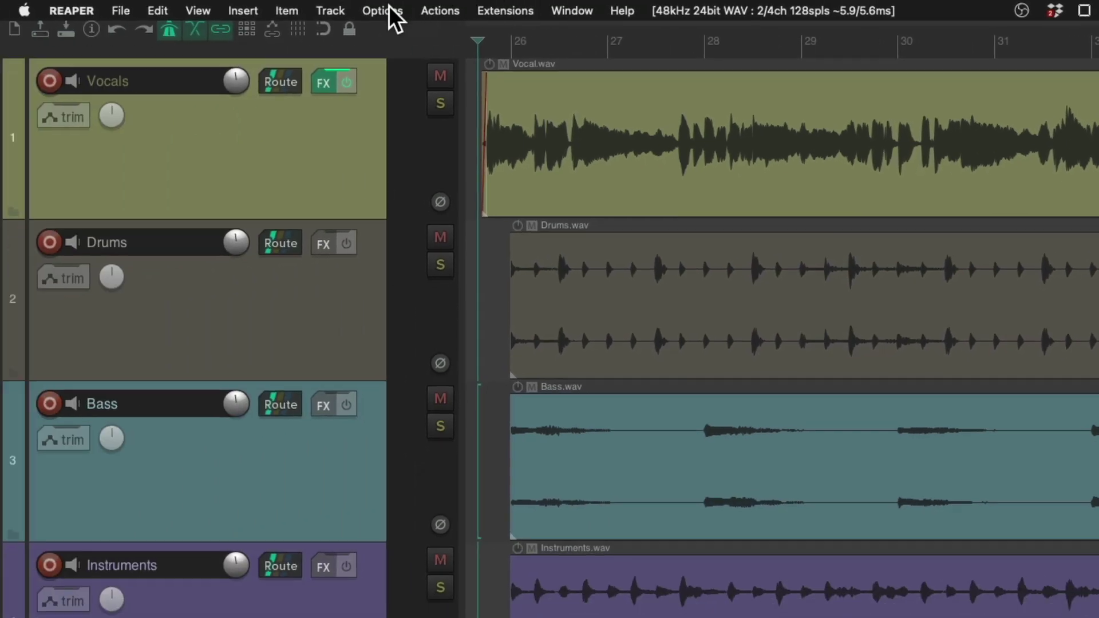
- In Preferences > Mouse Modifiers, set Media item left drag default to Create razor edit area
{"action": "left_click", "coordinate": [382, 10]}
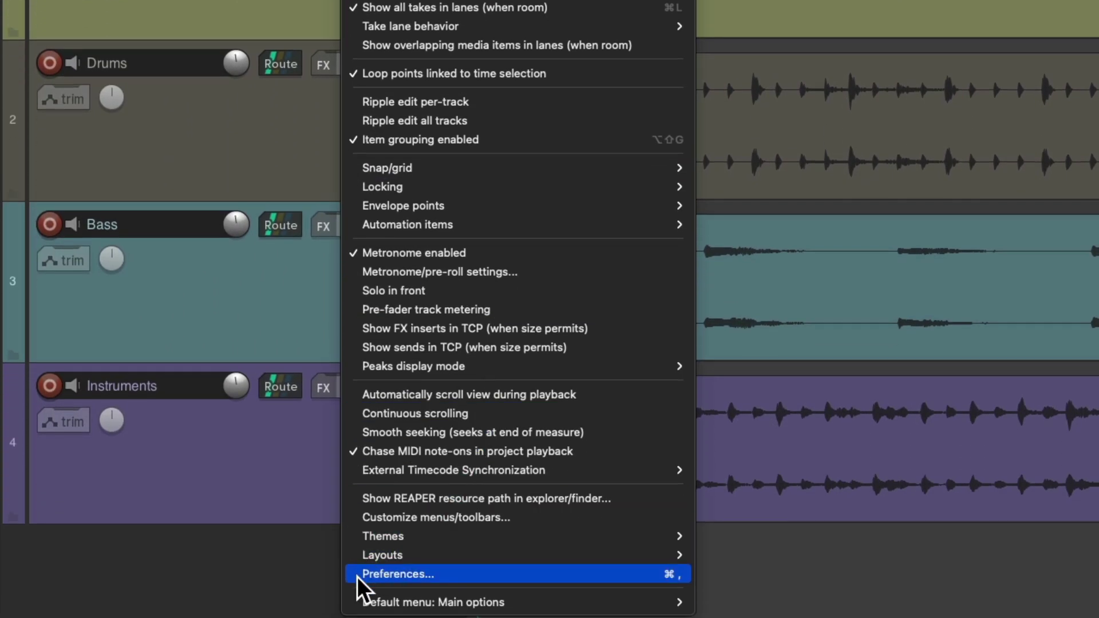
{"action": "left_click", "coordinate": [357, 575]}
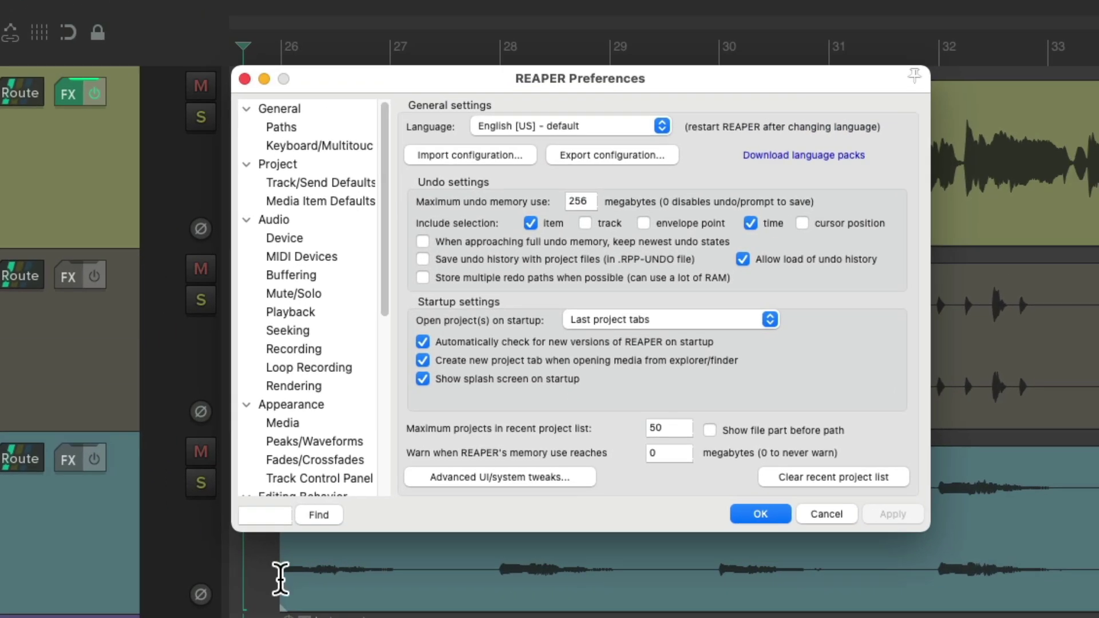
{"action": "scroll", "coordinate": [331, 289], "scroll_direction": "down", "scroll_amount": 2}
{"action": "scroll", "coordinate": [327, 285], "scroll_direction": "down", "scroll_amount": 5}
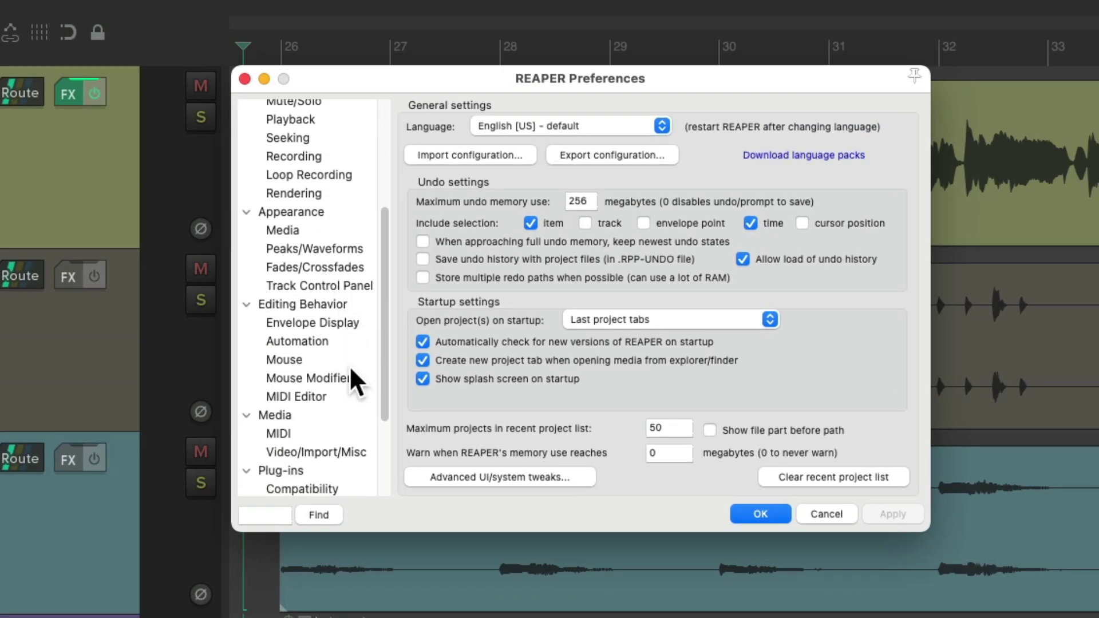
{"action": "left_click", "coordinate": [351, 378]}
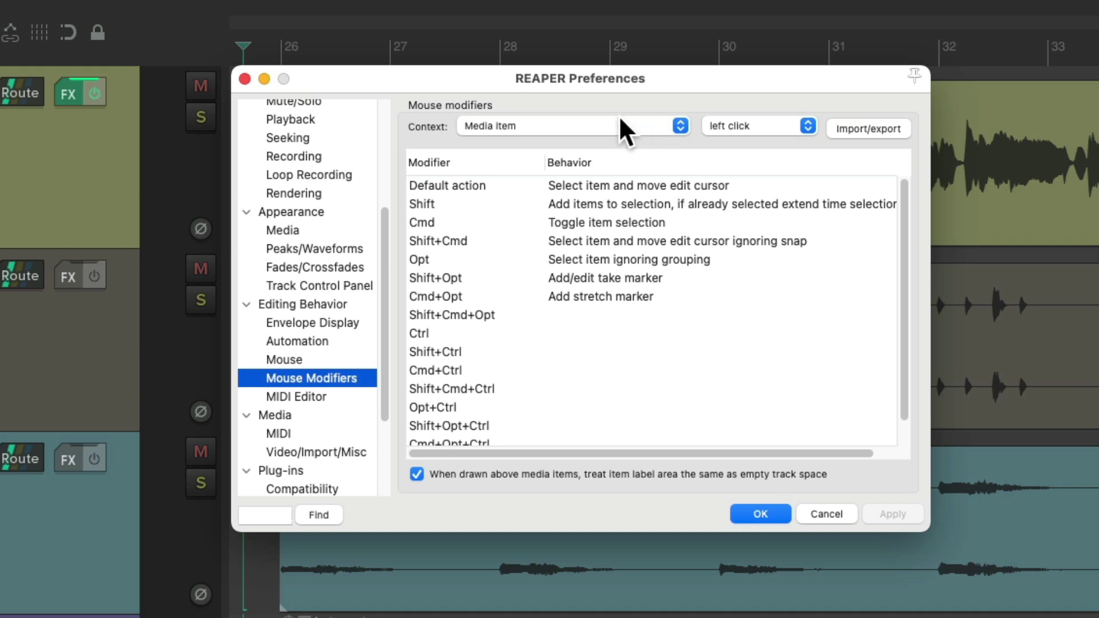
{"action": "left_click", "coordinate": [759, 127]}
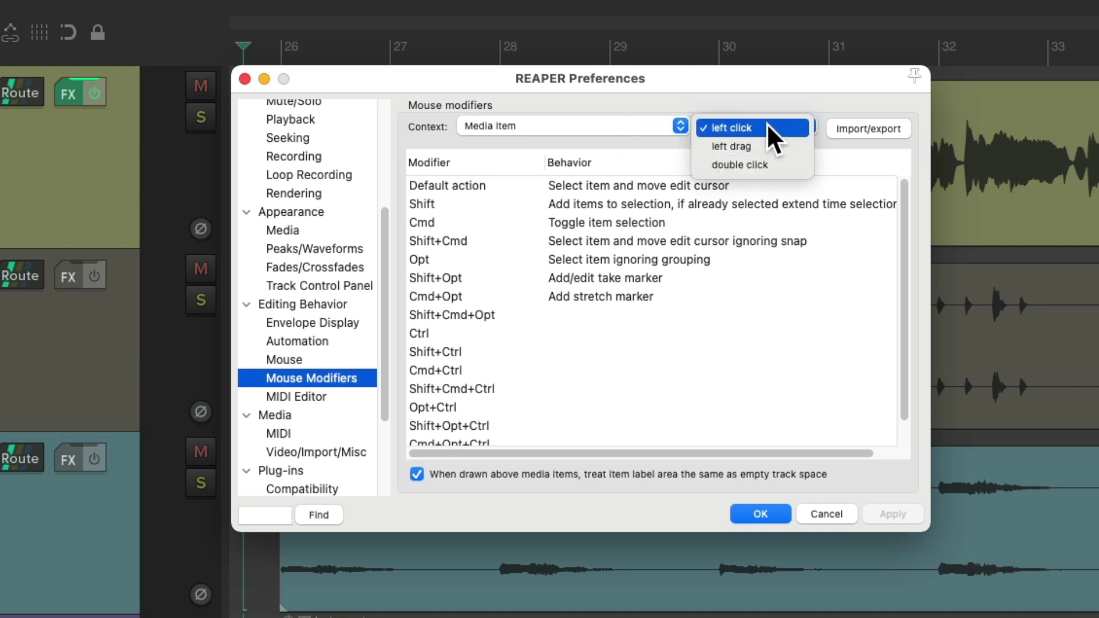
{"action": "left_click", "coordinate": [781, 146]}
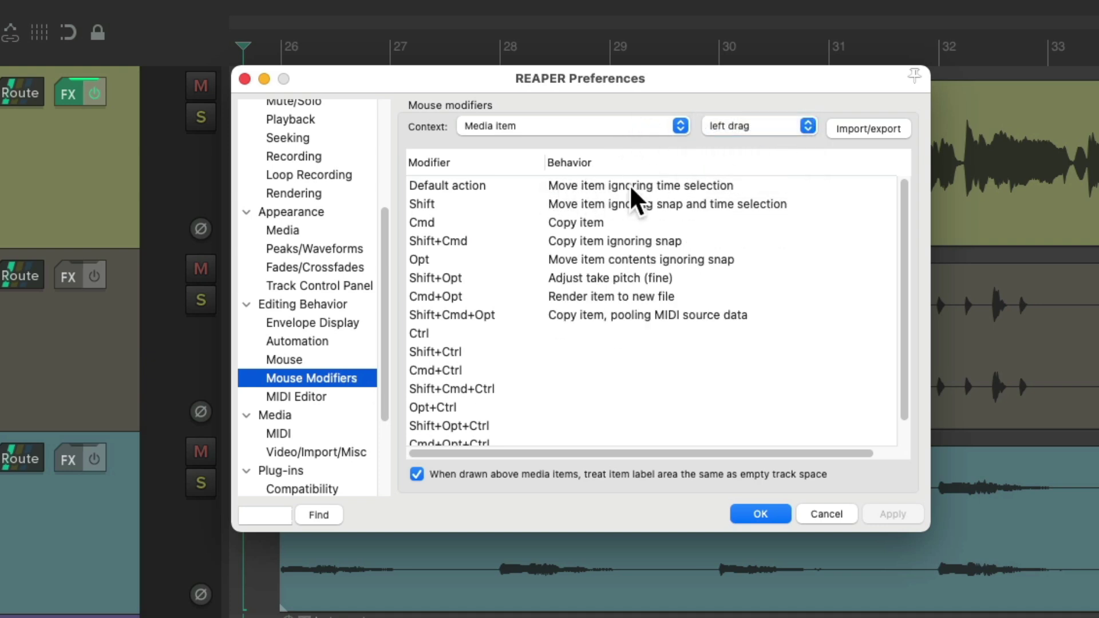
{"action": "left_click", "coordinate": [632, 187]}
{"action": "mouse_move", "coordinate": [724, 536]}
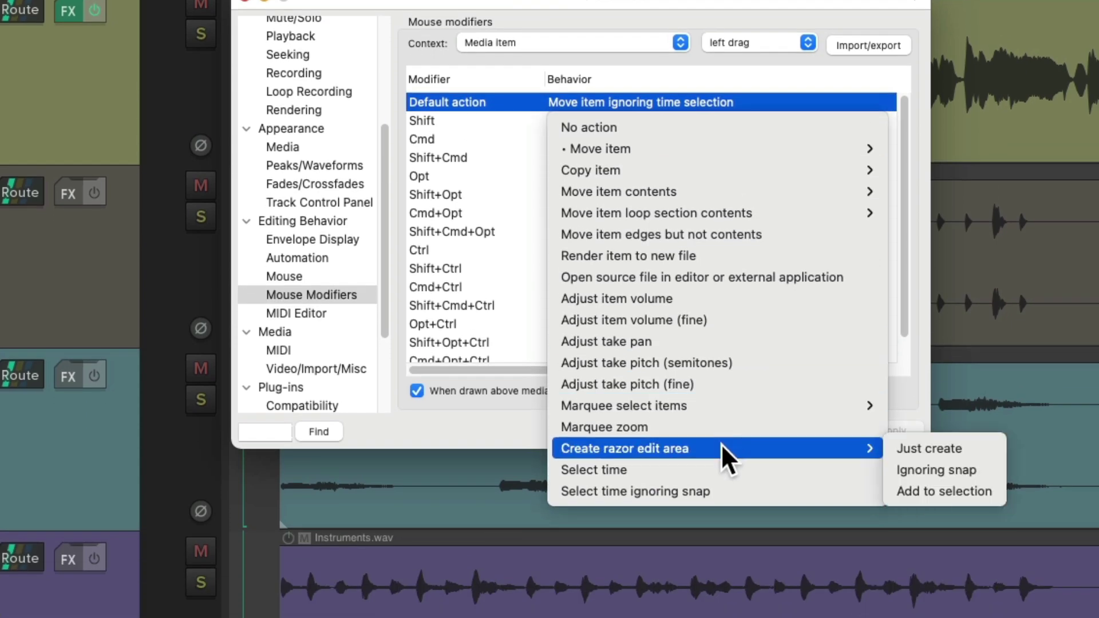
{"action": "left_click", "coordinate": [960, 452]}
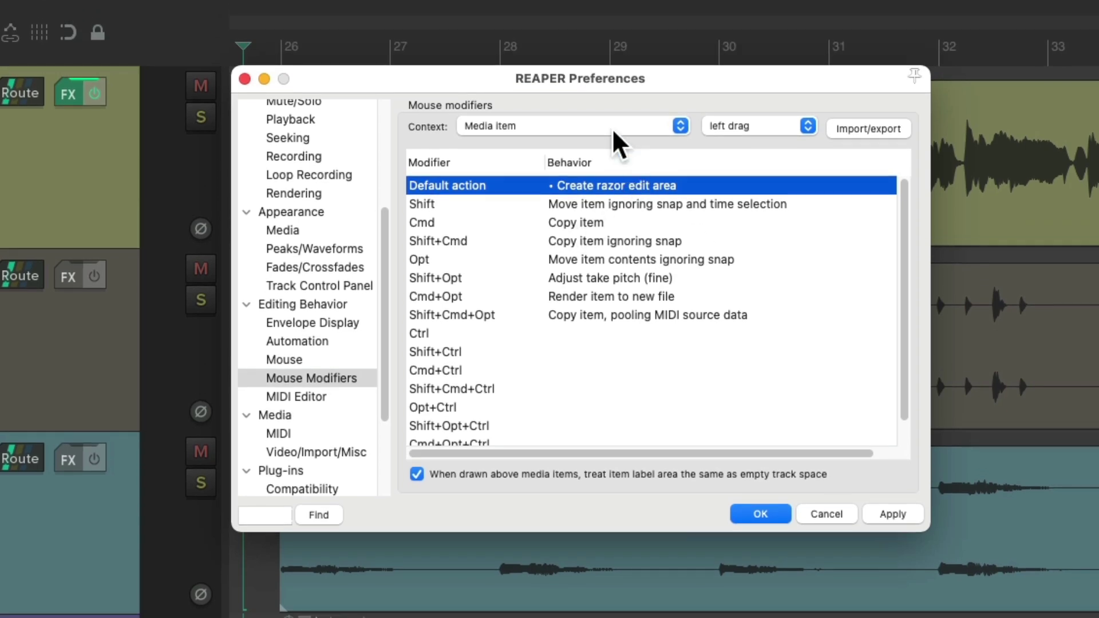
- Set the Media item bottom half left drag default to add to the razor edit area
{"action": "left_click", "coordinate": [612, 45]}
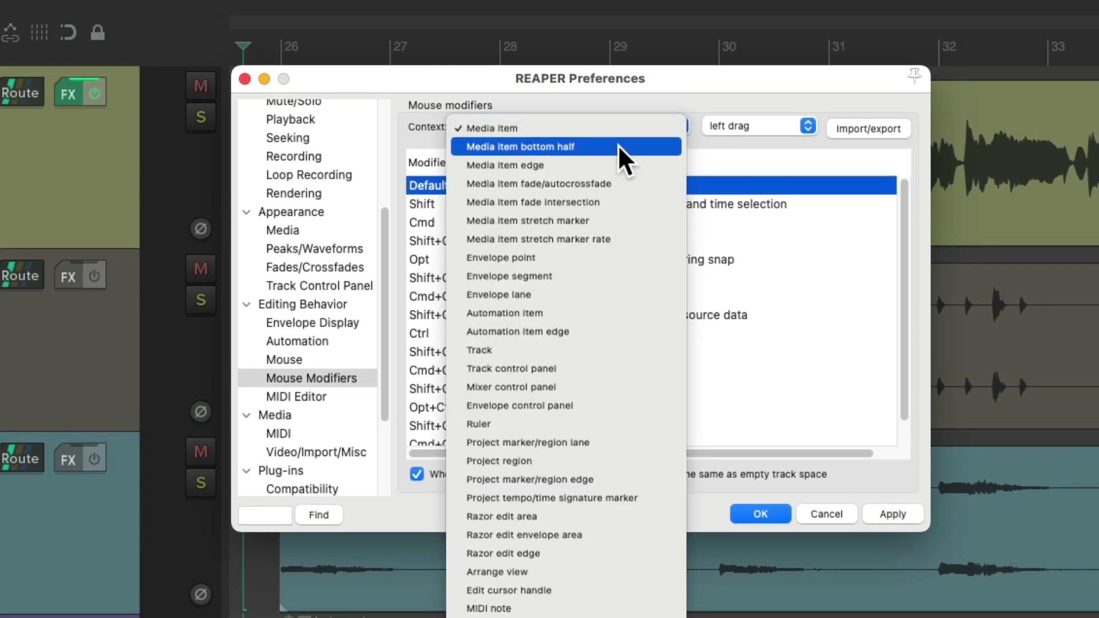
{"action": "left_click", "coordinate": [623, 150]}
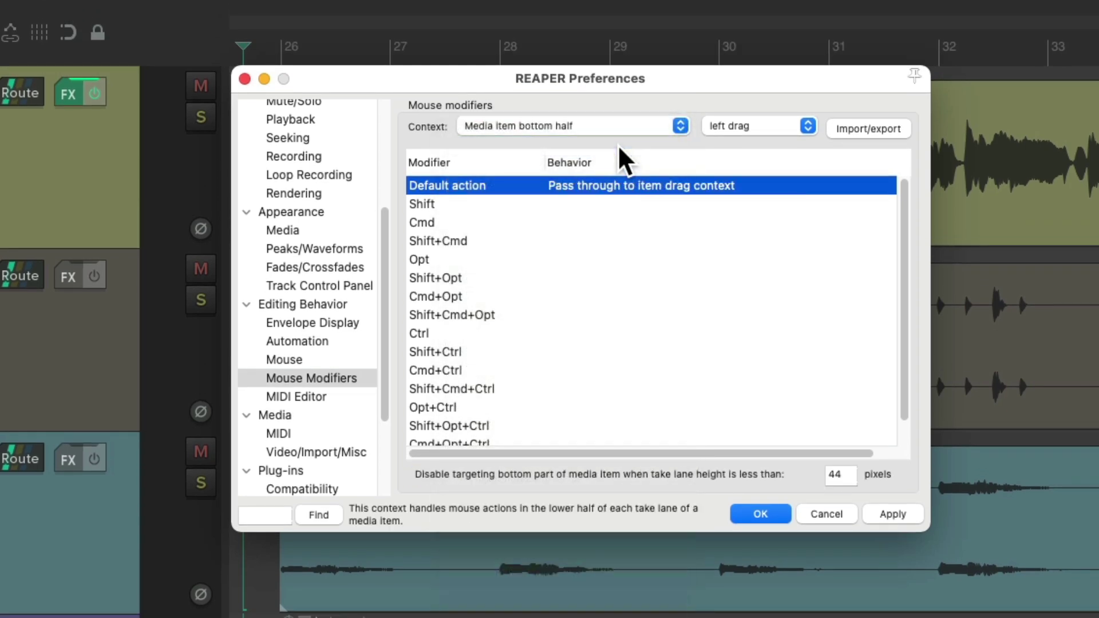
{"action": "left_click", "coordinate": [636, 186]}
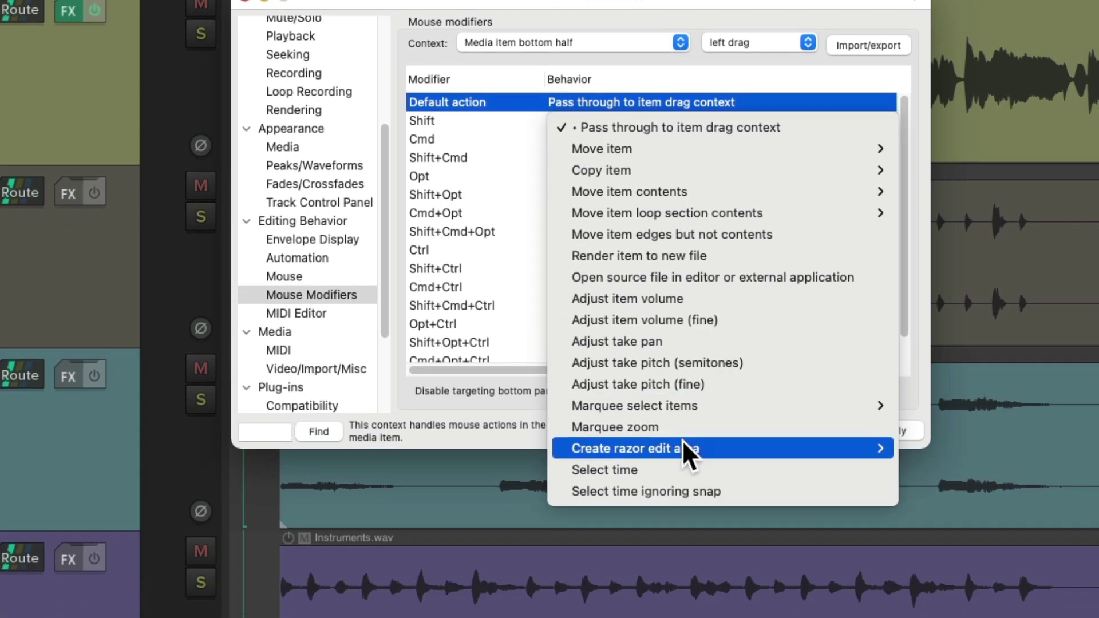
{"action": "mouse_move", "coordinate": [696, 509]}
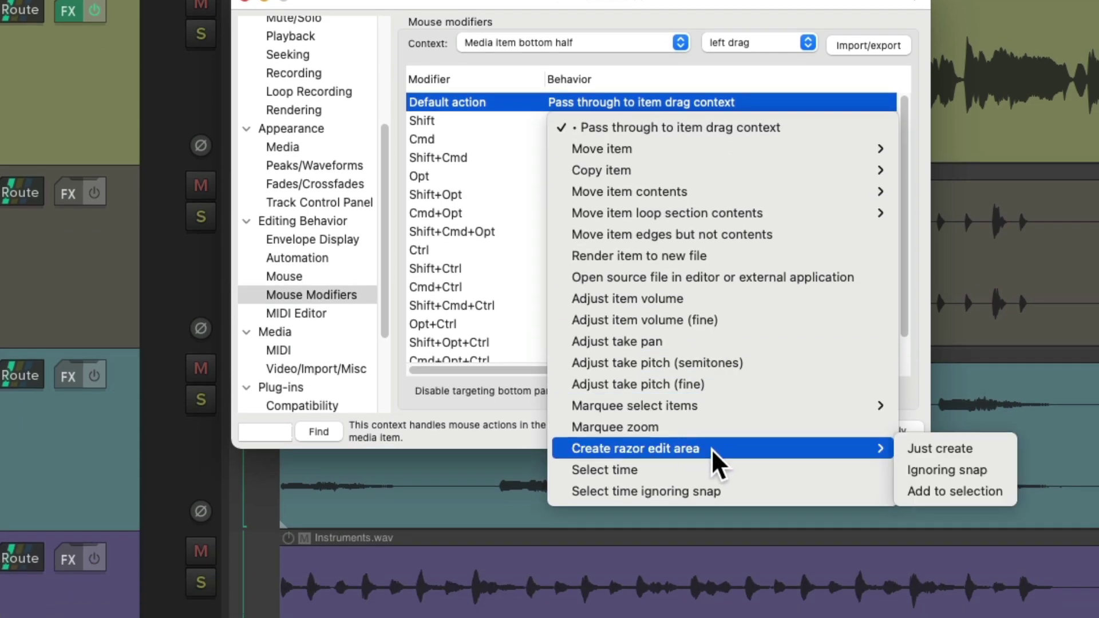
{"action": "left_click", "coordinate": [995, 492]}
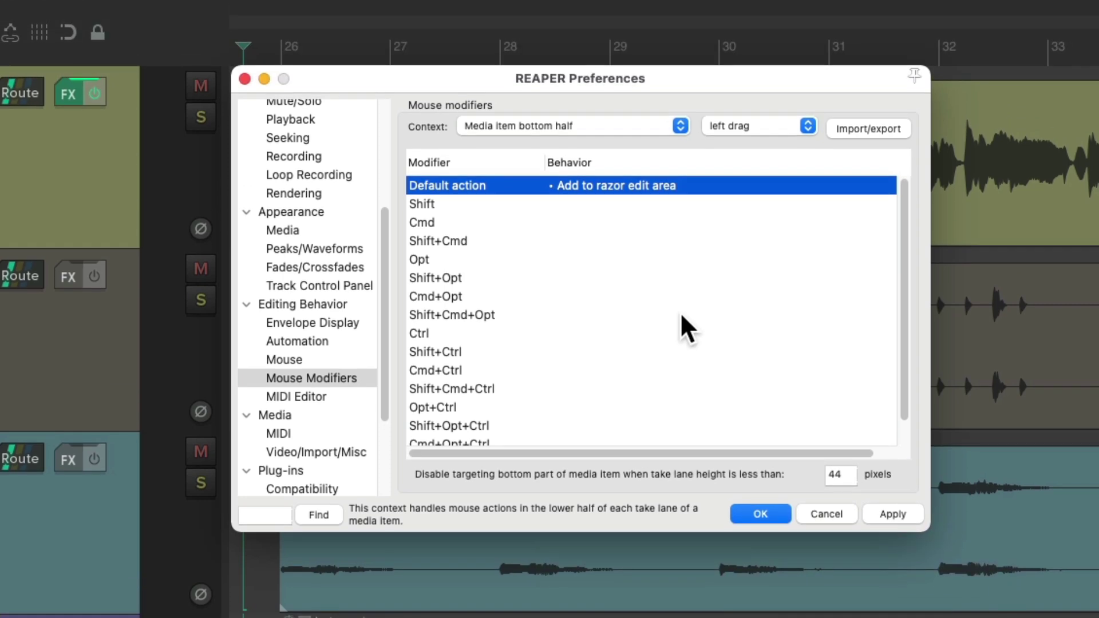
- Set the Track left drag default to Create razor edit area and confirm with OK
{"action": "left_click", "coordinate": [628, 129]}
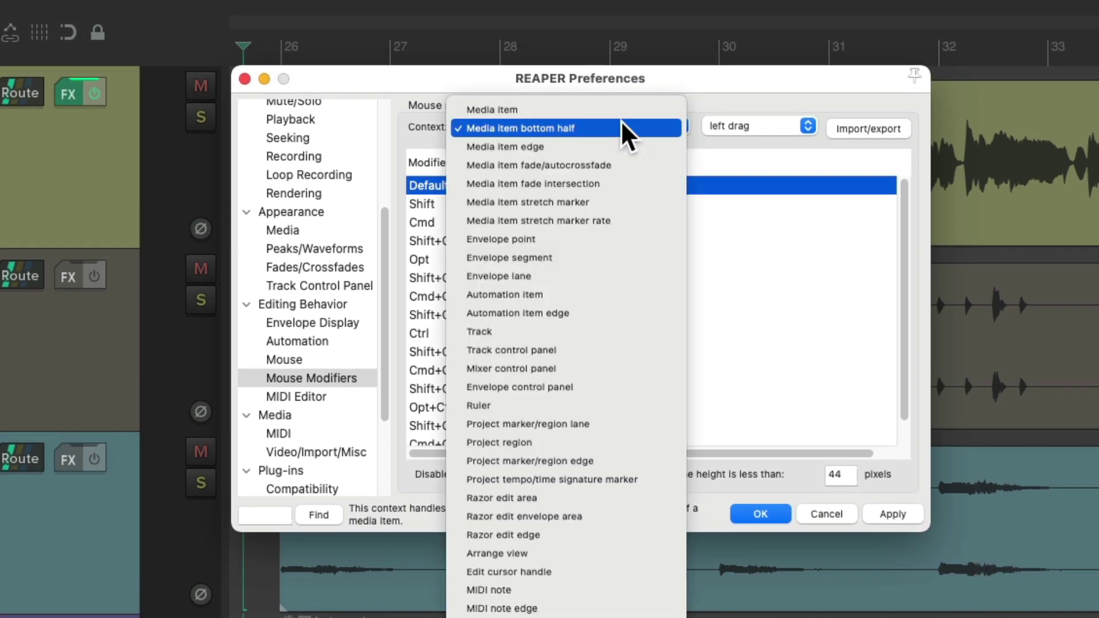
{"action": "left_click", "coordinate": [606, 332]}
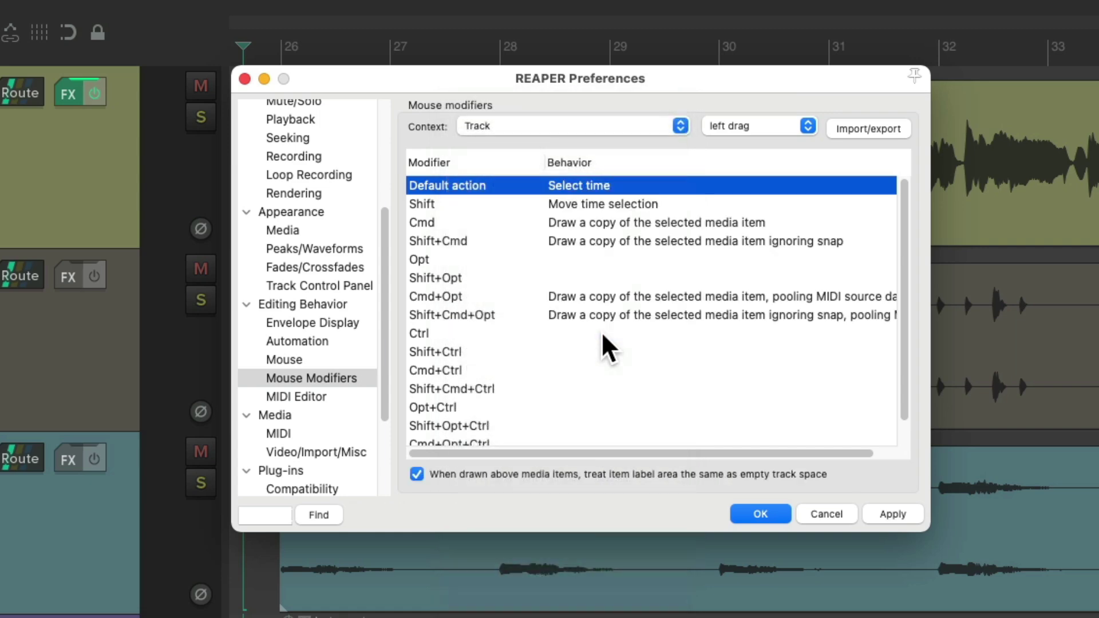
{"action": "left_click", "coordinate": [609, 189]}
{"action": "mouse_move", "coordinate": [758, 322]}
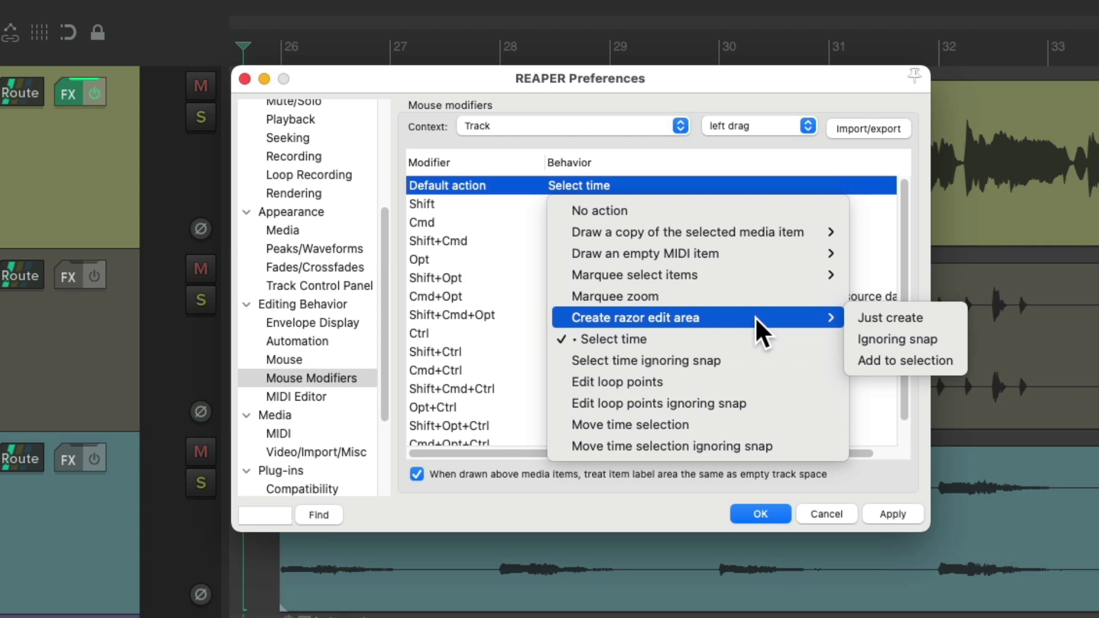
{"action": "left_click", "coordinate": [893, 318]}
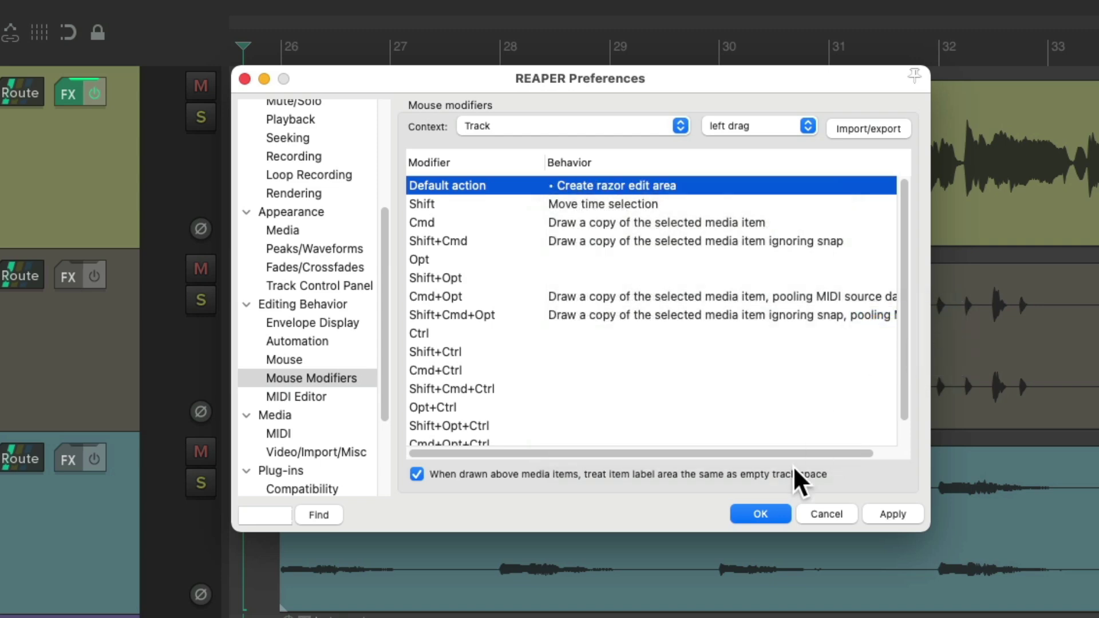
{"action": "left_click", "coordinate": [759, 516]}
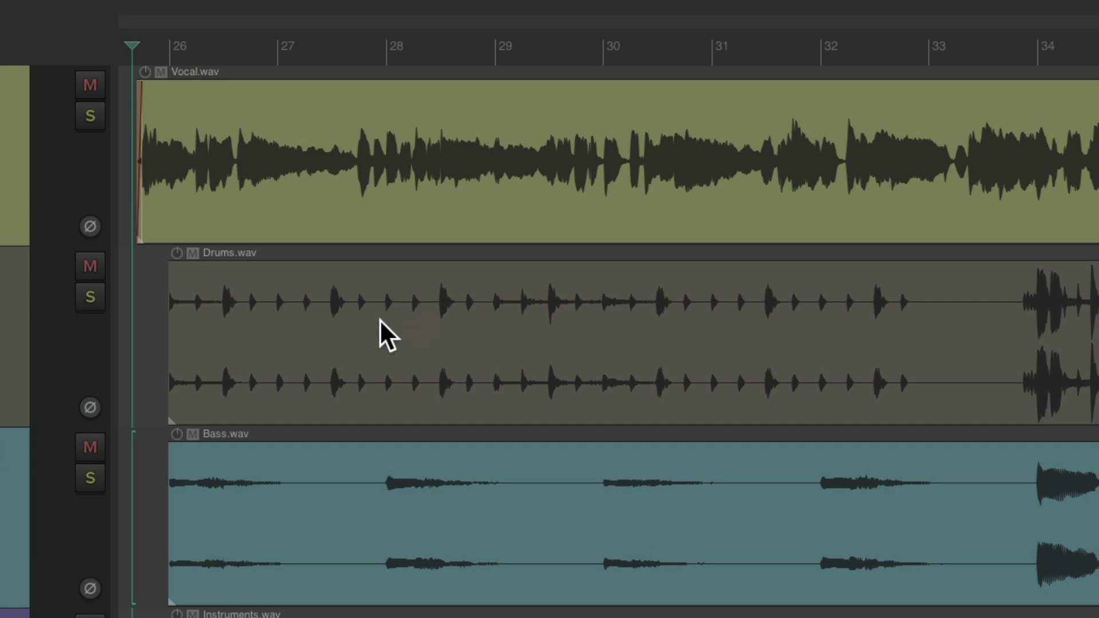
- Draw and redraw razor areas on Drums.wav and Vocal.wav, then clear the Vocal area
{"action": "left_click_drag", "start_coordinate": [343, 315], "coordinate": [458, 338]}
{"action": "left_click_drag", "start_coordinate": [547, 309], "coordinate": [679, 303]}
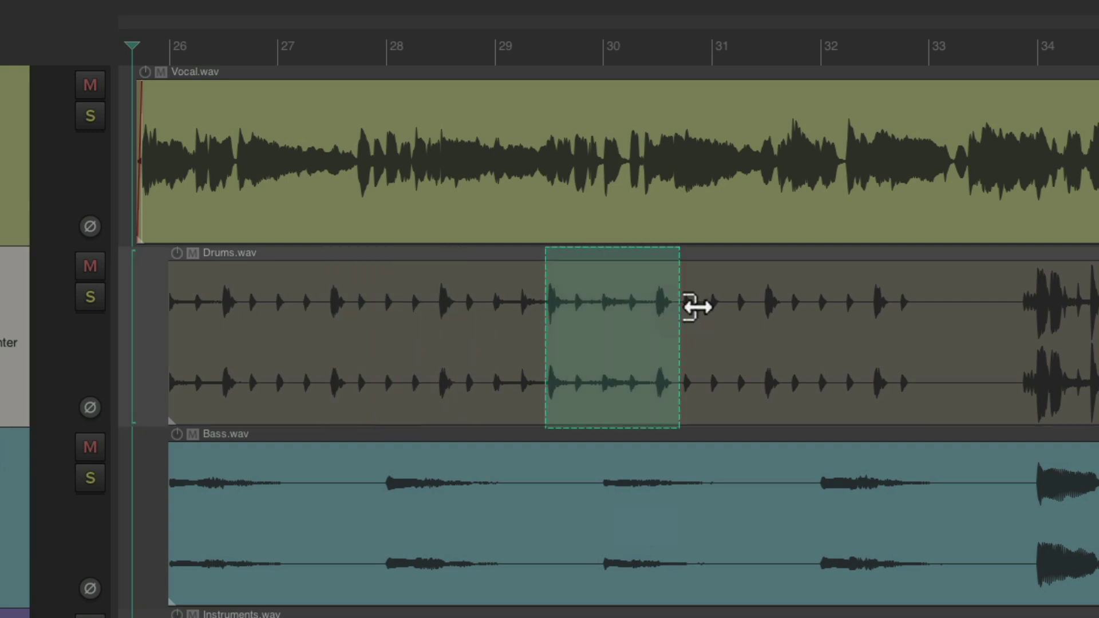
{"action": "left_click_drag", "start_coordinate": [767, 304], "coordinate": [898, 343]}
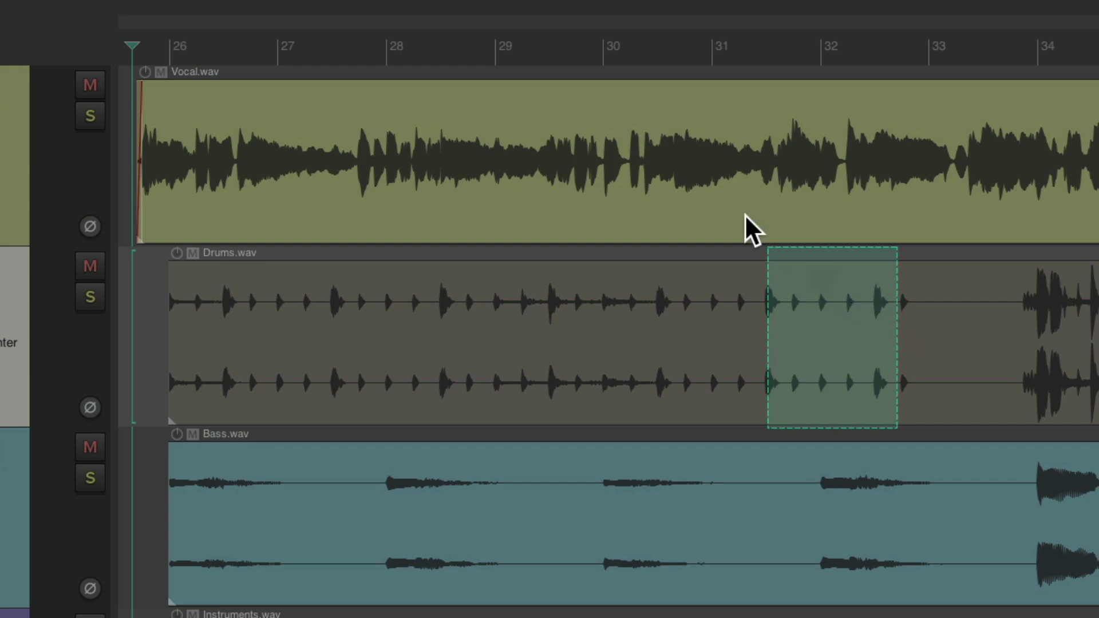
{"action": "left_click_drag", "start_coordinate": [696, 123], "coordinate": [490, 172]}
{"action": "left_click_drag", "start_coordinate": [693, 191], "coordinate": [777, 190]}
{"action": "left_click_drag", "start_coordinate": [488, 187], "coordinate": [393, 189]}
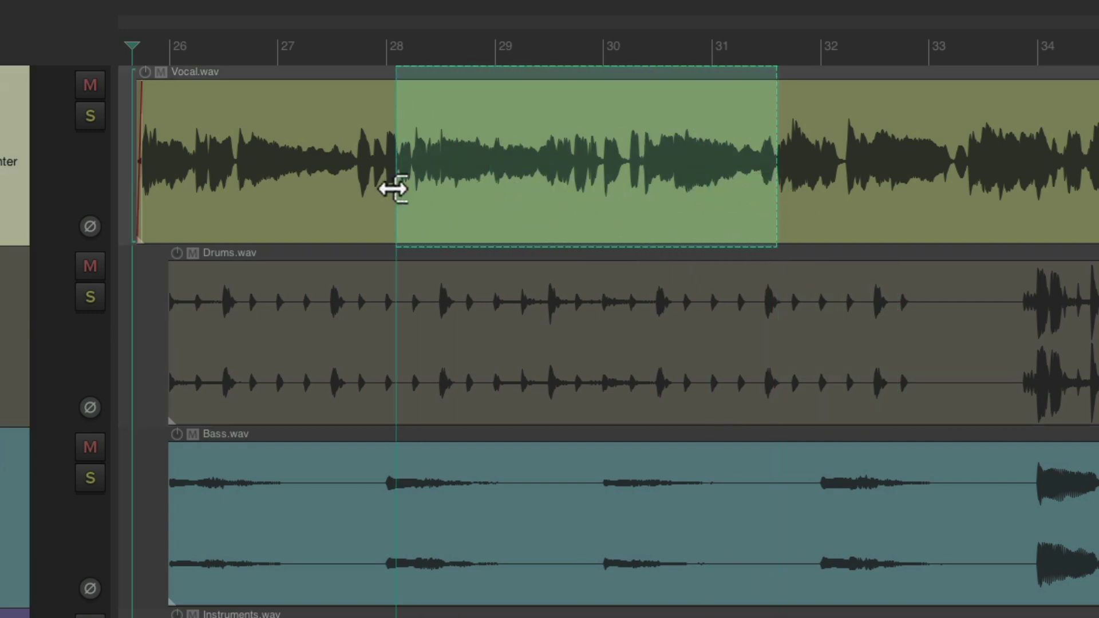
{"action": "left_click", "coordinate": [562, 182]}
- Mark several razor areas on the Drums and Bass items around bars 28–30
{"action": "left_click_drag", "start_coordinate": [386, 304], "coordinate": [643, 355]}
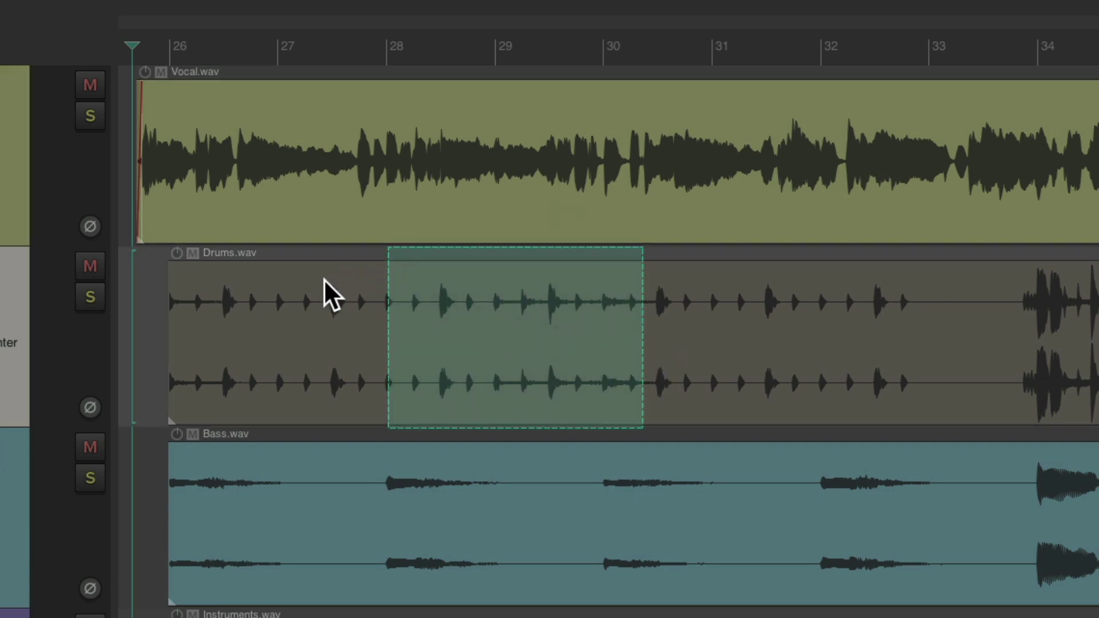
{"action": "left_click_drag", "start_coordinate": [299, 253], "coordinate": [453, 275]}
{"action": "left_click_drag", "start_coordinate": [544, 270], "coordinate": [684, 264]}
{"action": "left_click_drag", "start_coordinate": [337, 439], "coordinate": [466, 442]}
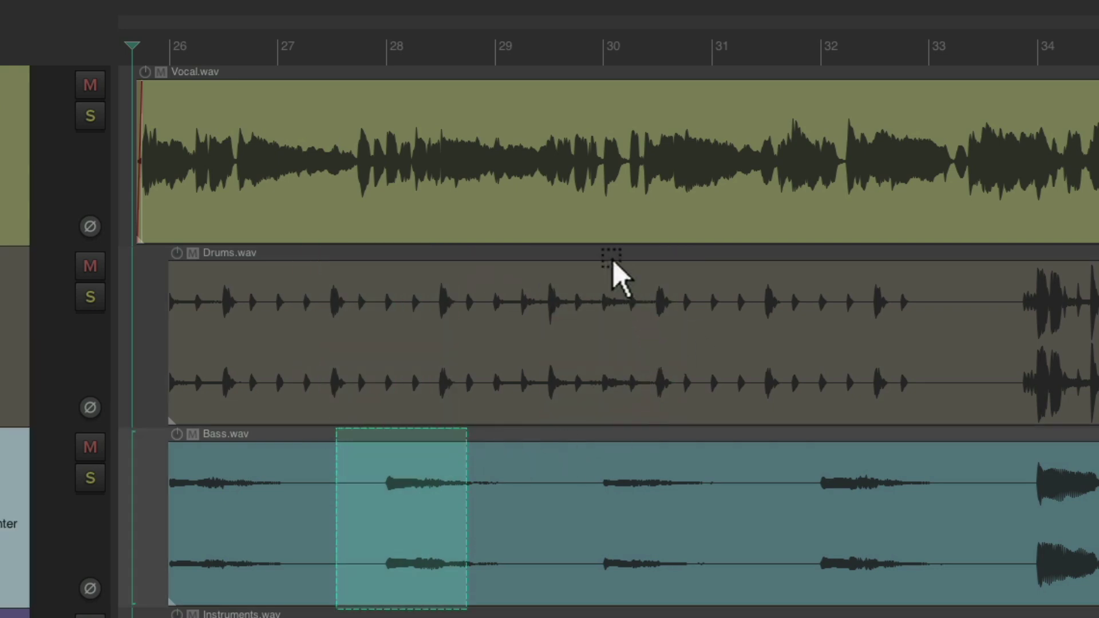
{"action": "left_click_drag", "start_coordinate": [614, 273], "coordinate": [704, 256]}
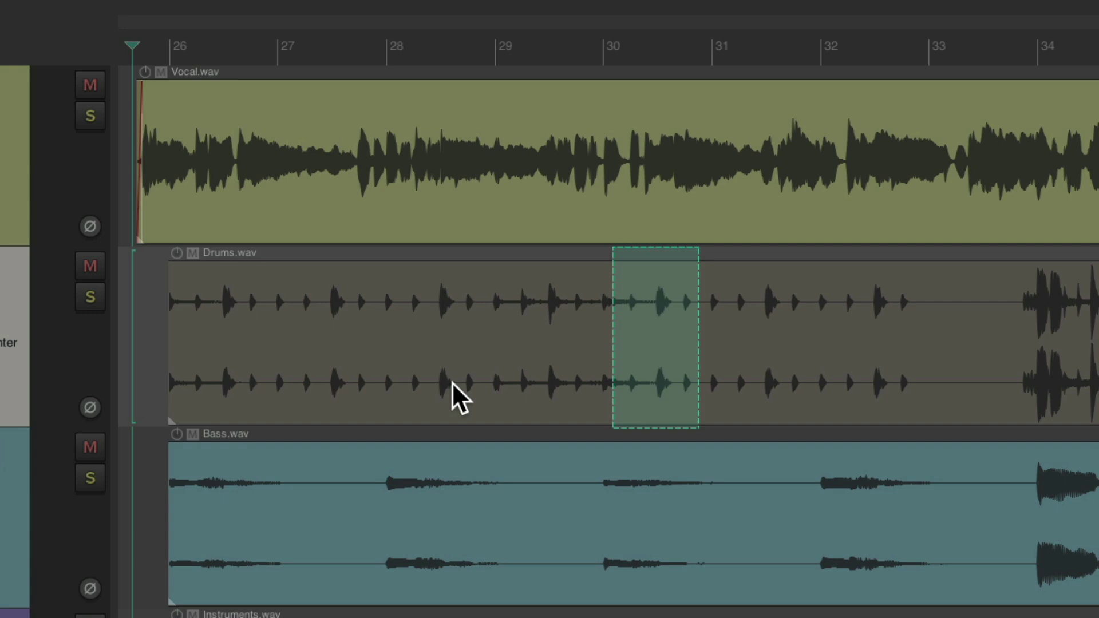
{"action": "left_click_drag", "start_coordinate": [493, 382], "coordinate": [314, 382]}
{"action": "left_click_drag", "start_coordinate": [540, 389], "coordinate": [575, 391]}
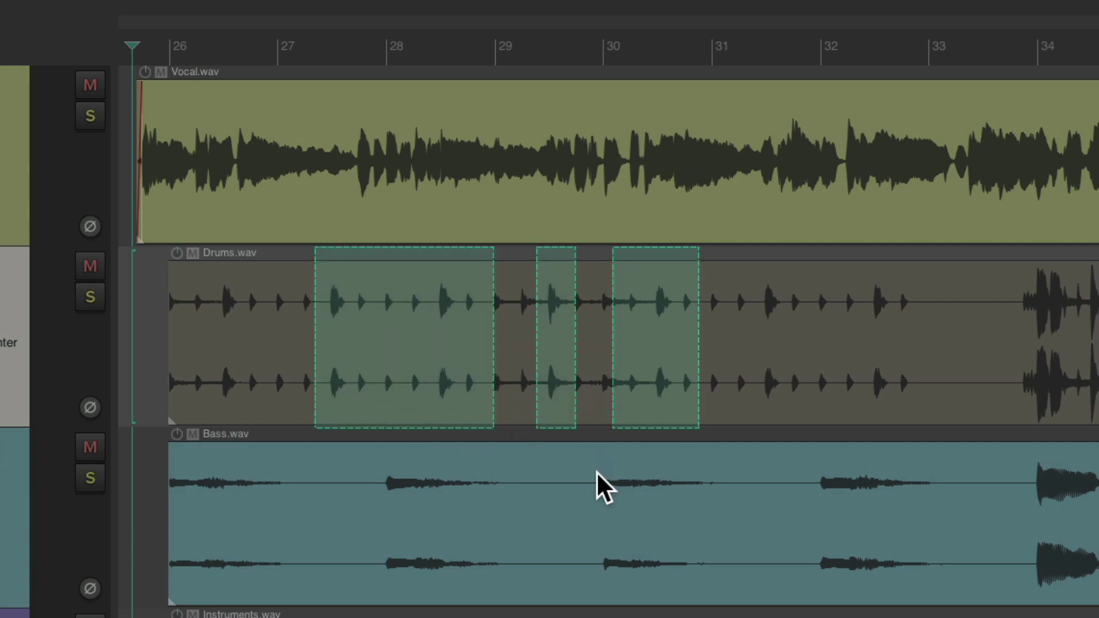
- Redraw razor areas on Vocal, ending with one on Drums around bars 28–29
{"action": "left_click_drag", "start_coordinate": [563, 584], "coordinate": [708, 581]}
{"action": "left_click_drag", "start_coordinate": [753, 189], "coordinate": [514, 167]}
{"action": "left_click_drag", "start_coordinate": [299, 115], "coordinate": [405, 112]}
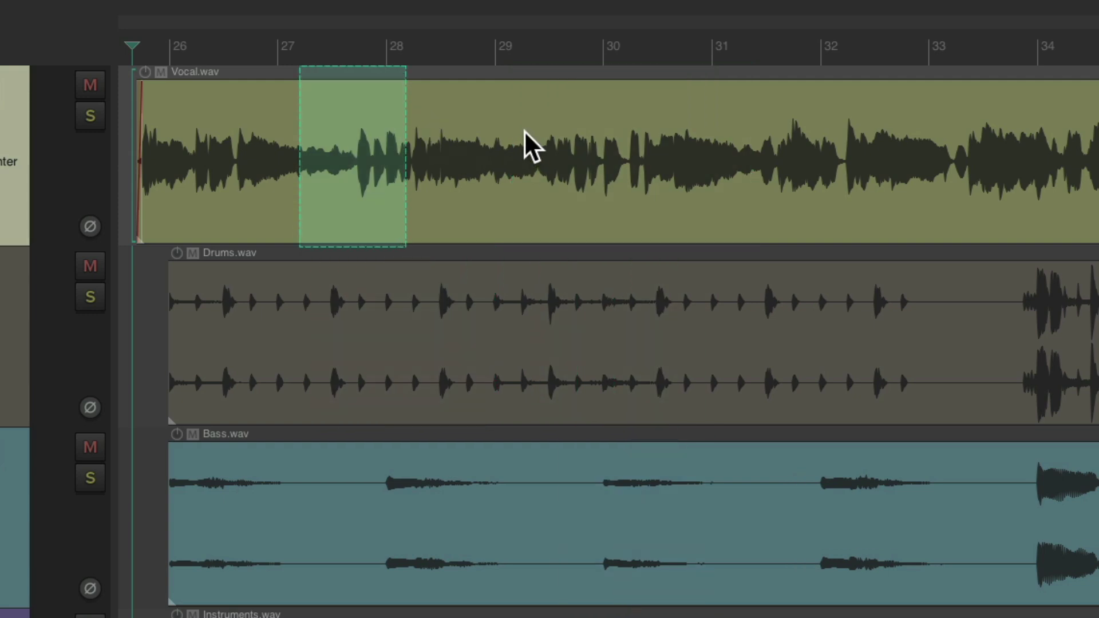
{"action": "left_click_drag", "start_coordinate": [526, 137], "coordinate": [642, 146]}
{"action": "left_click_drag", "start_coordinate": [343, 255], "coordinate": [544, 277]}
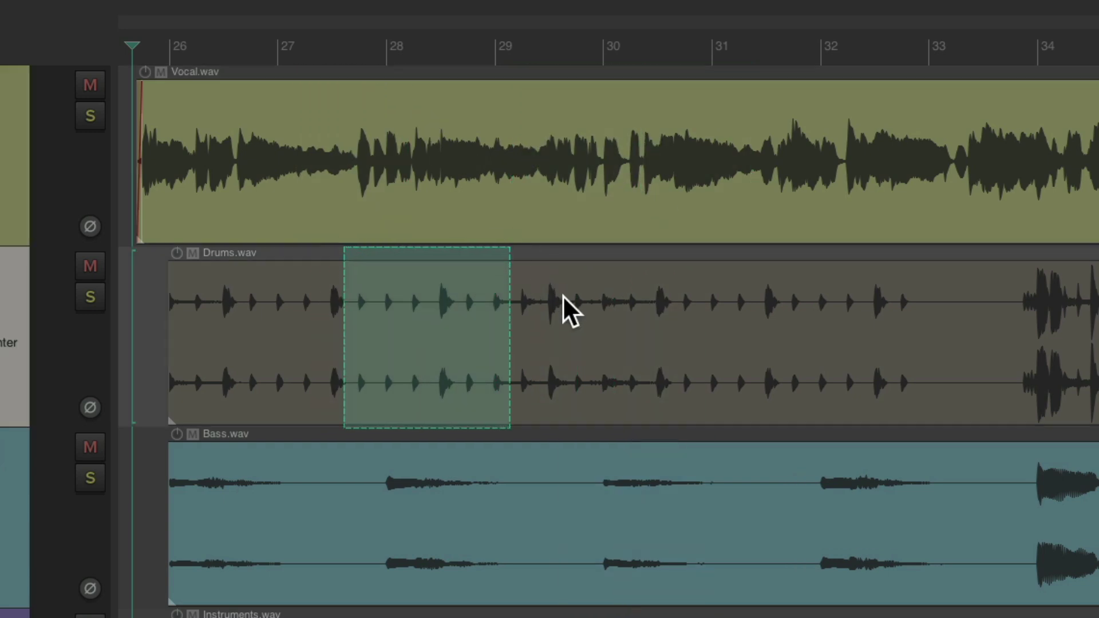
{"action": "left_click", "coordinate": [562, 295]}
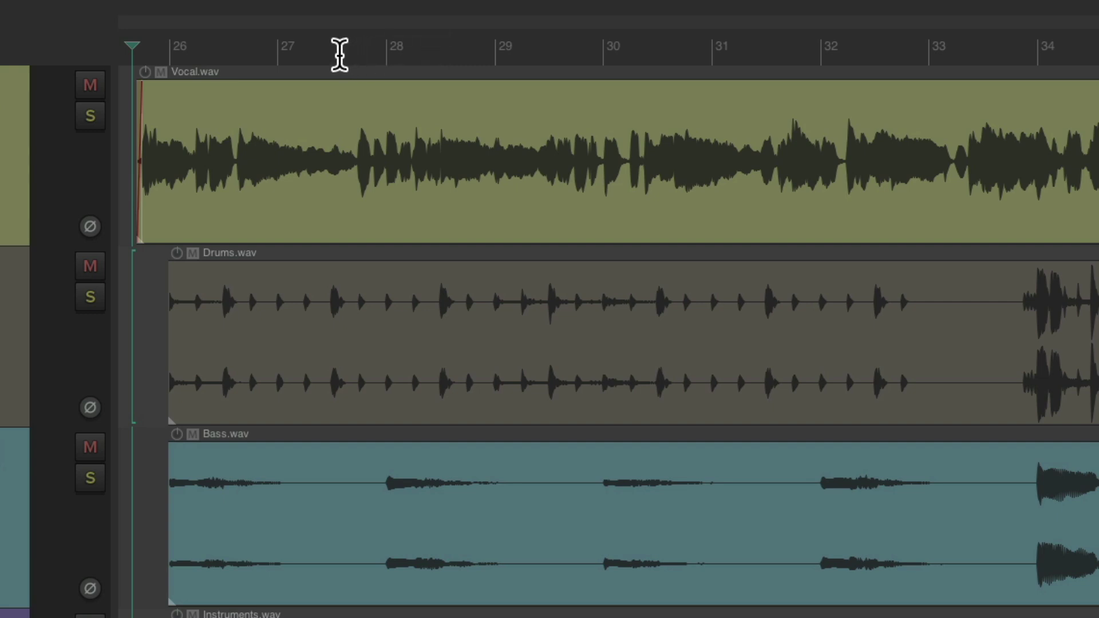
{"action": "left_click_drag", "start_coordinate": [345, 55], "coordinate": [826, 59]}
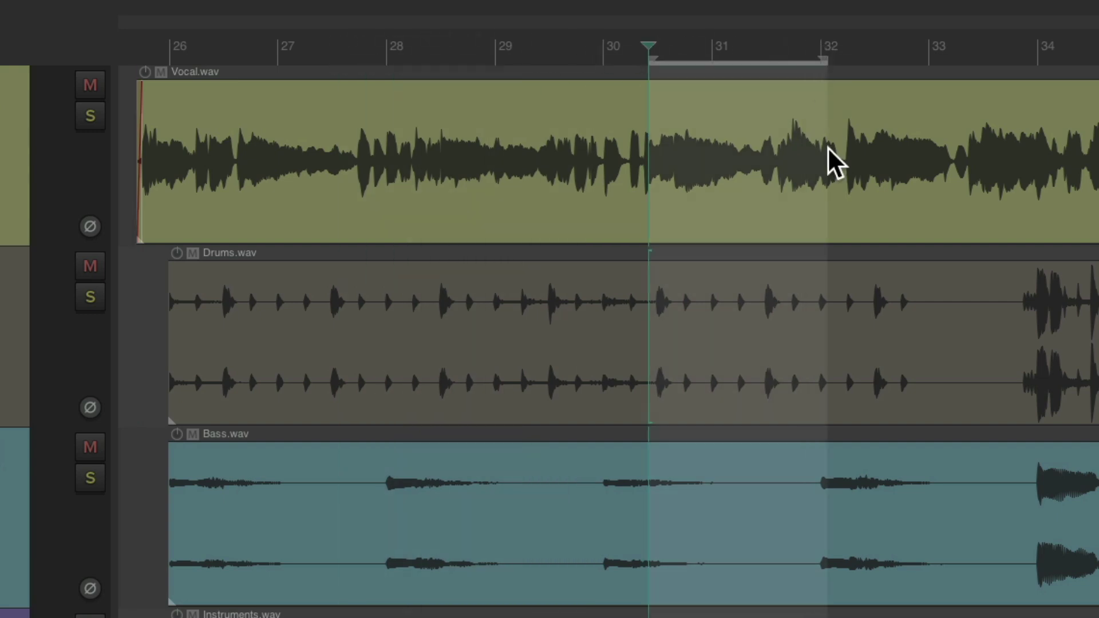
{"action": "key", "text": "Home"}
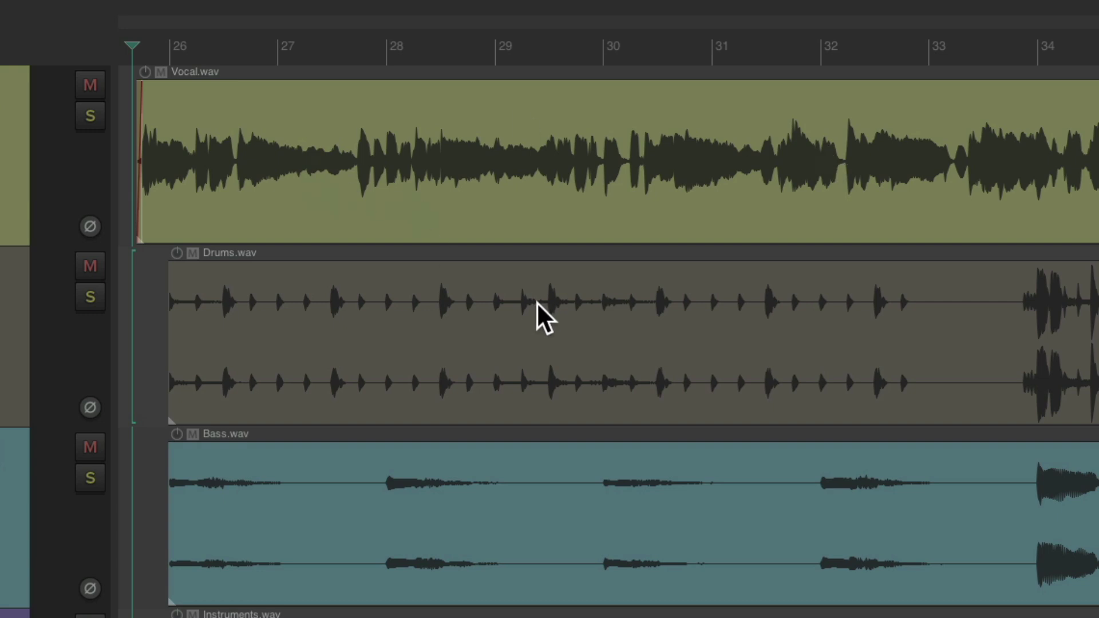
{"action": "left_click_drag", "start_coordinate": [449, 119], "coordinate": [633, 127]}
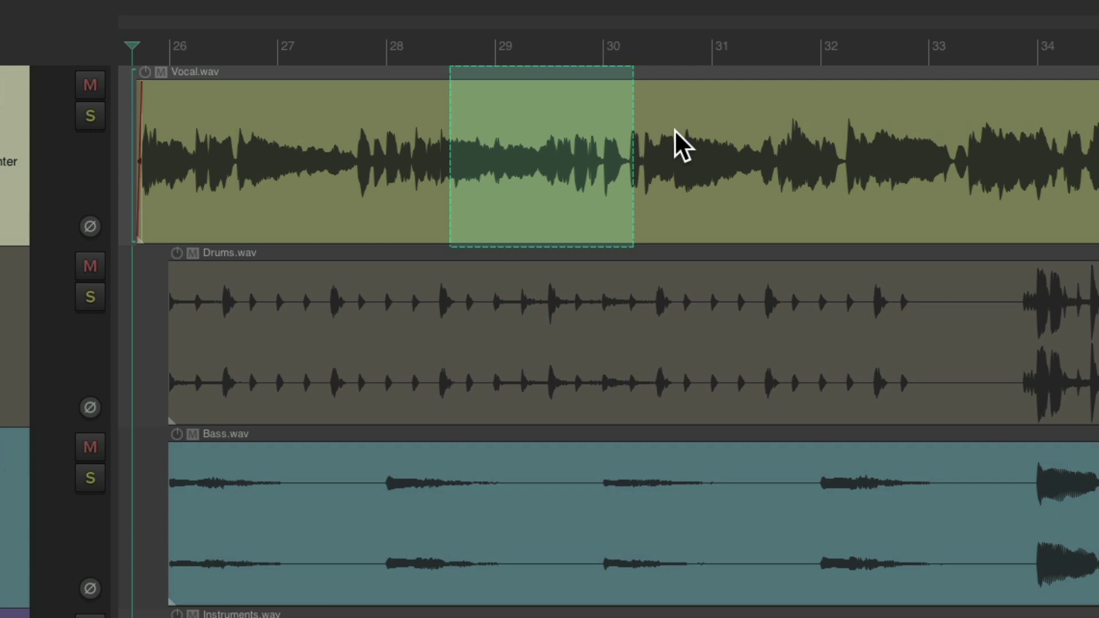
{"action": "left_click", "coordinate": [674, 130]}
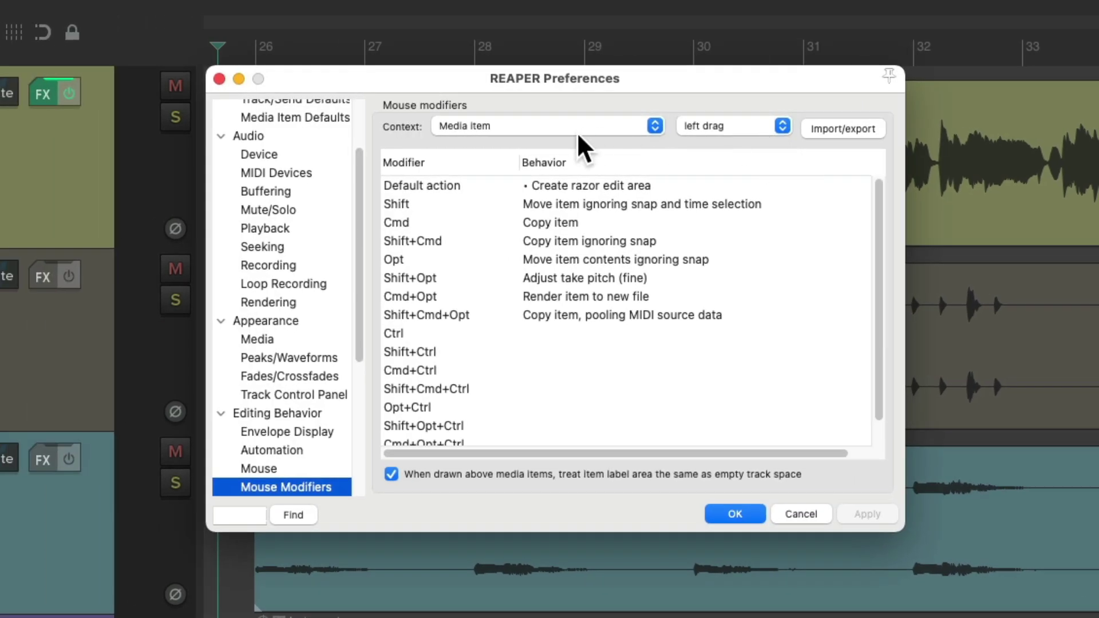
- Reset the Media item and Media item bottom half modifiers to factory default
{"action": "left_click", "coordinate": [843, 128]}
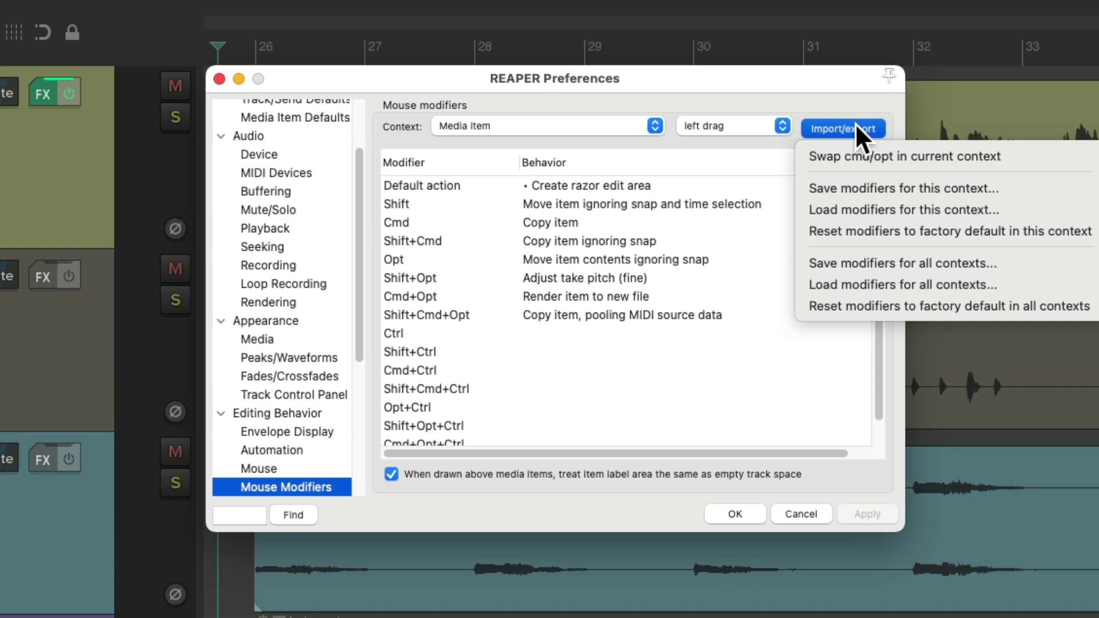
{"action": "left_click", "coordinate": [804, 234]}
{"action": "left_click", "coordinate": [607, 126]}
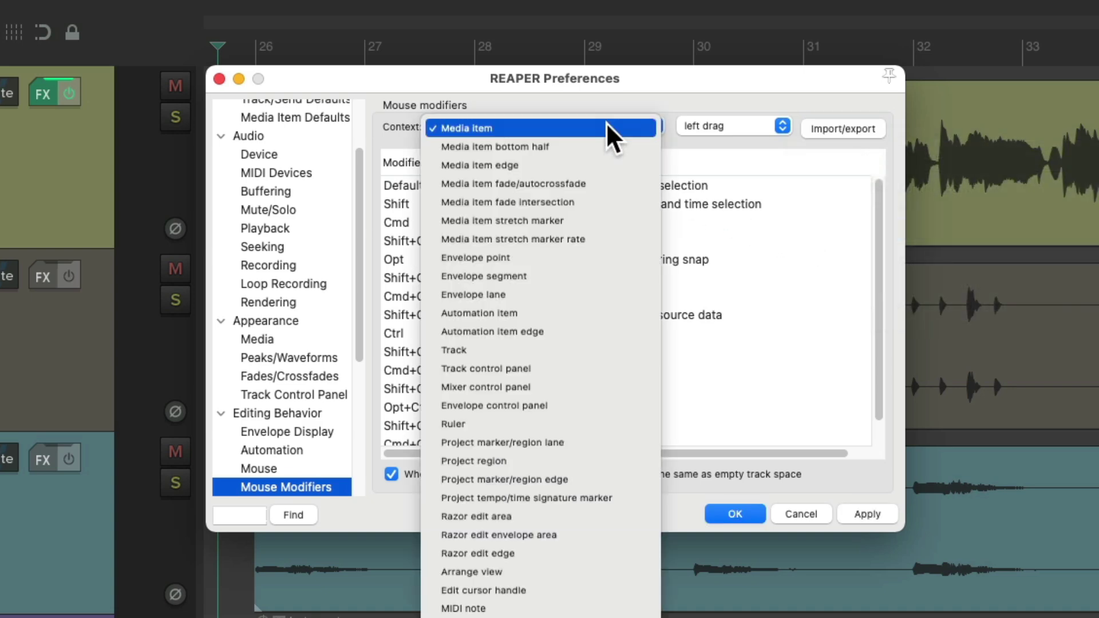
{"action": "left_click", "coordinate": [610, 146]}
{"action": "left_click", "coordinate": [843, 128]}
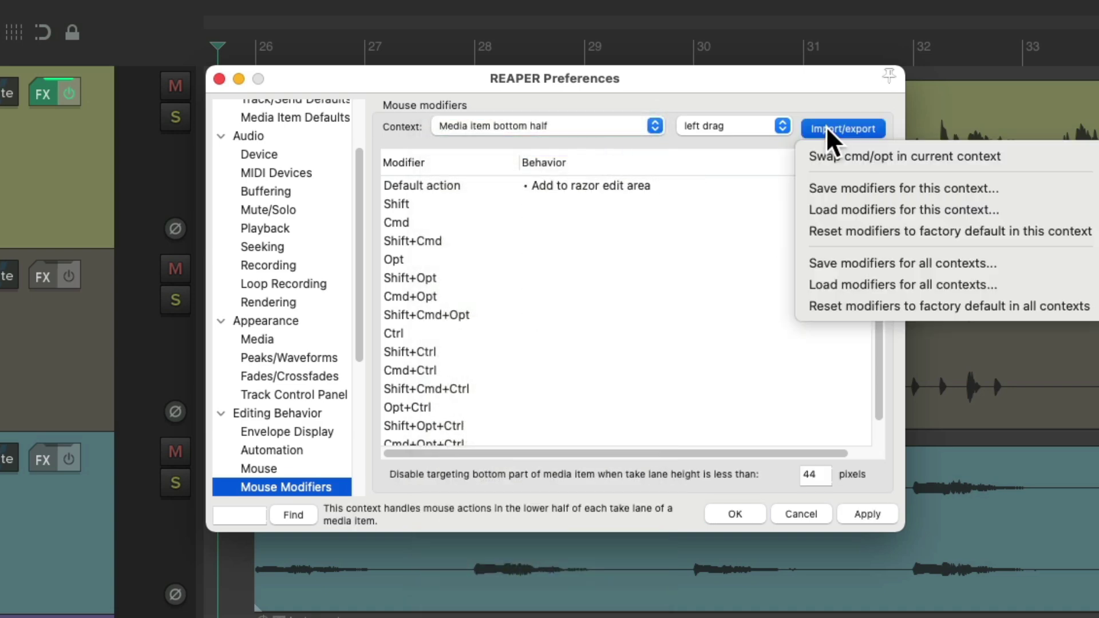
{"action": "left_click", "coordinate": [807, 231]}
- Reset the Track modifiers to factory default and close Preferences
{"action": "left_click", "coordinate": [607, 127]}
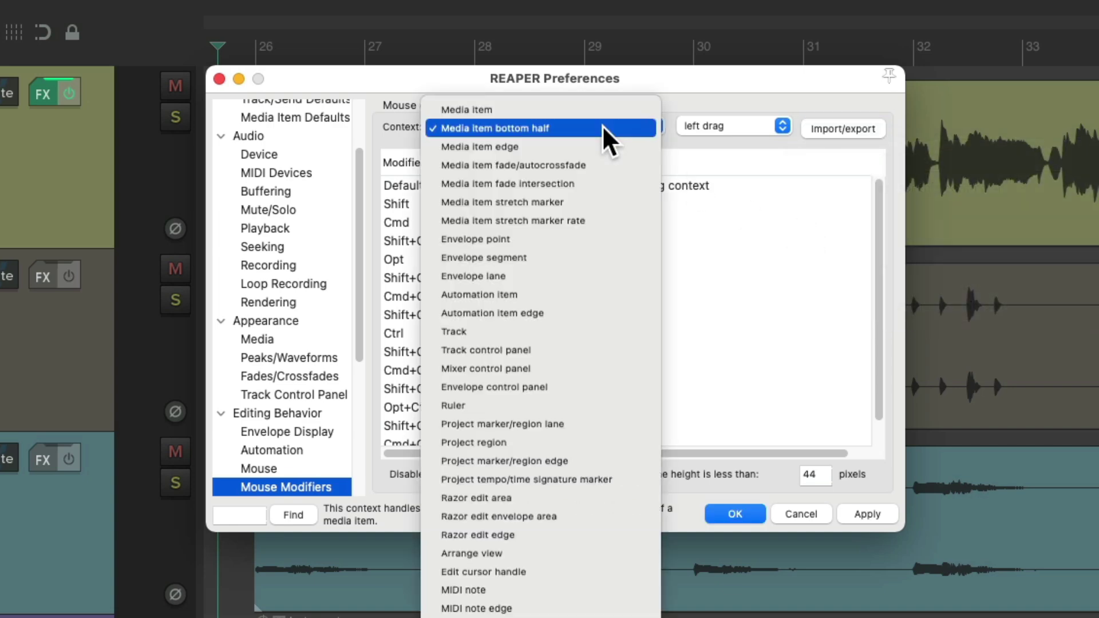
{"action": "left_click", "coordinate": [588, 331]}
{"action": "left_click", "coordinate": [843, 128]}
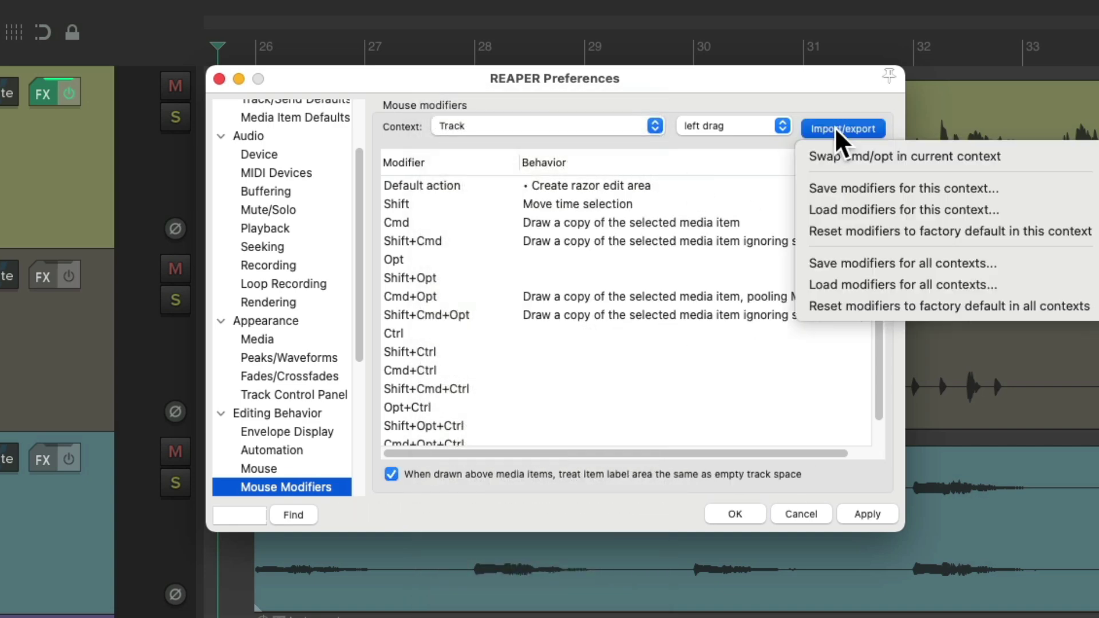
{"action": "left_click", "coordinate": [816, 233]}
{"action": "key", "text": "Return"}
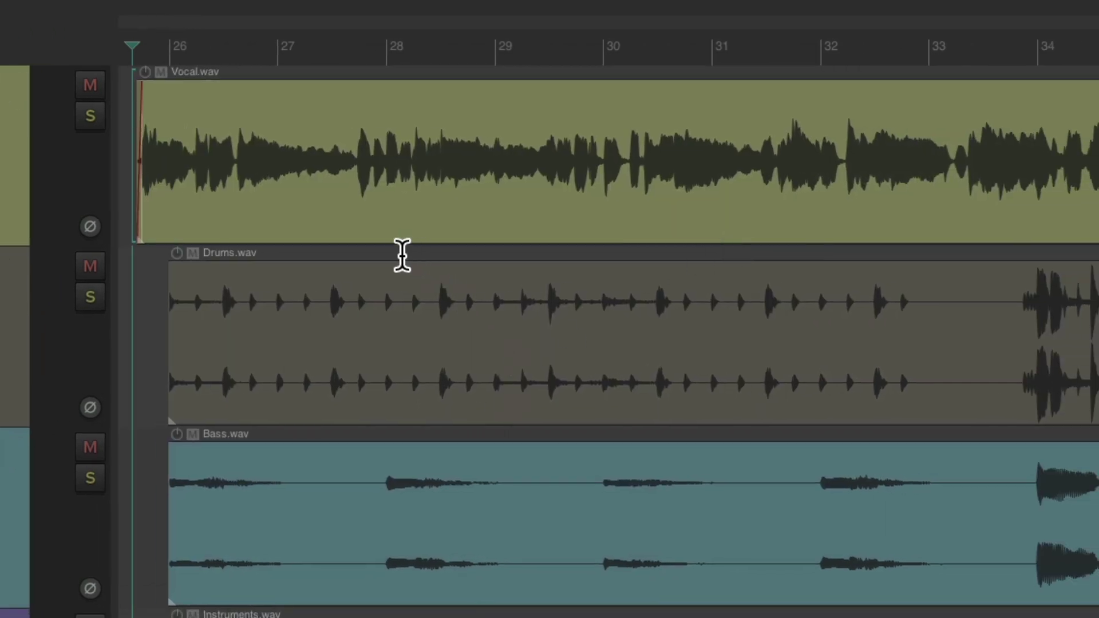
- Test default drags with time selections and Vocal/Drums item moves, then undo the moves
{"action": "left_click_drag", "start_coordinate": [385, 252], "coordinate": [525, 252]}
{"action": "left_click_drag", "start_coordinate": [584, 424], "coordinate": [726, 421]}
{"action": "key", "text": "Escape"}
{"action": "left_click_drag", "start_coordinate": [445, 140], "coordinate": [578, 138]}
{"action": "left_click_drag", "start_coordinate": [527, 287], "coordinate": [694, 362]}
{"action": "key", "text": "ctrl+z"}
{"action": "key", "text": "ctrl+z"}
- Alt-drag razor areas on Drums around bars 30–31 and 28.2–29.5
{"action": "key", "text": "alt"}
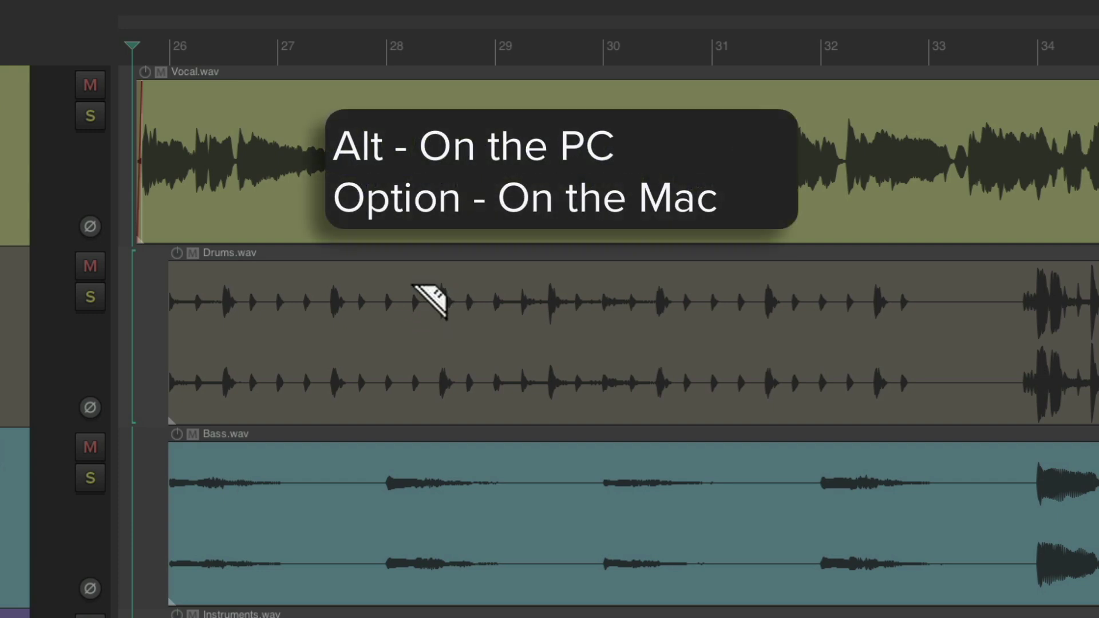
{"action": "left_click_drag", "start_coordinate": [430, 301], "coordinate": [712, 277]}
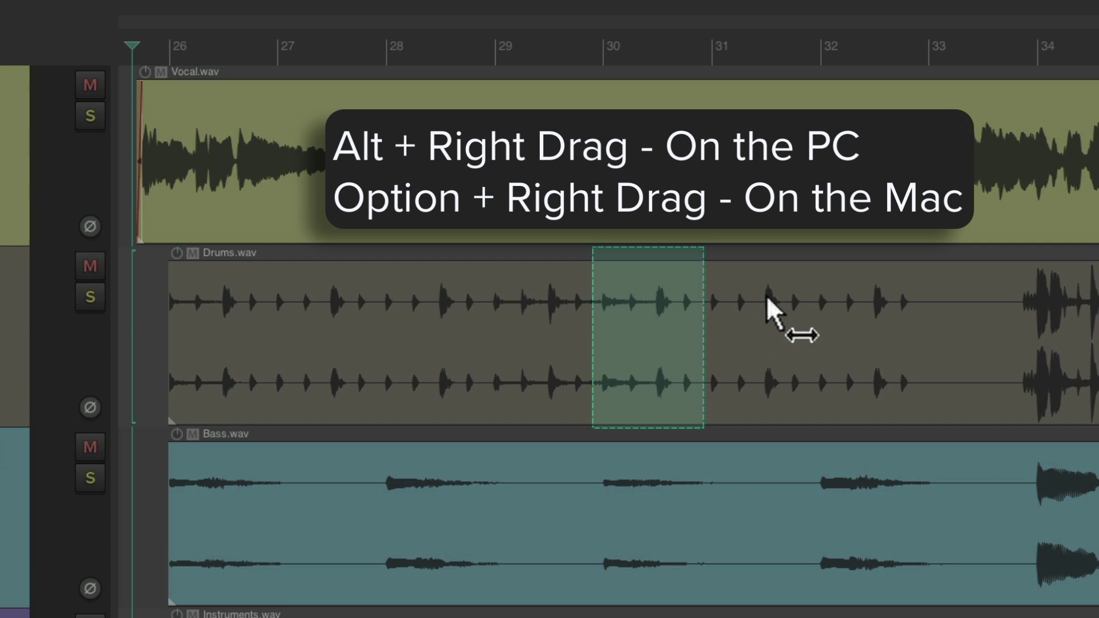
{"action": "left_click_drag", "start_coordinate": [548, 293], "coordinate": [263, 303]}
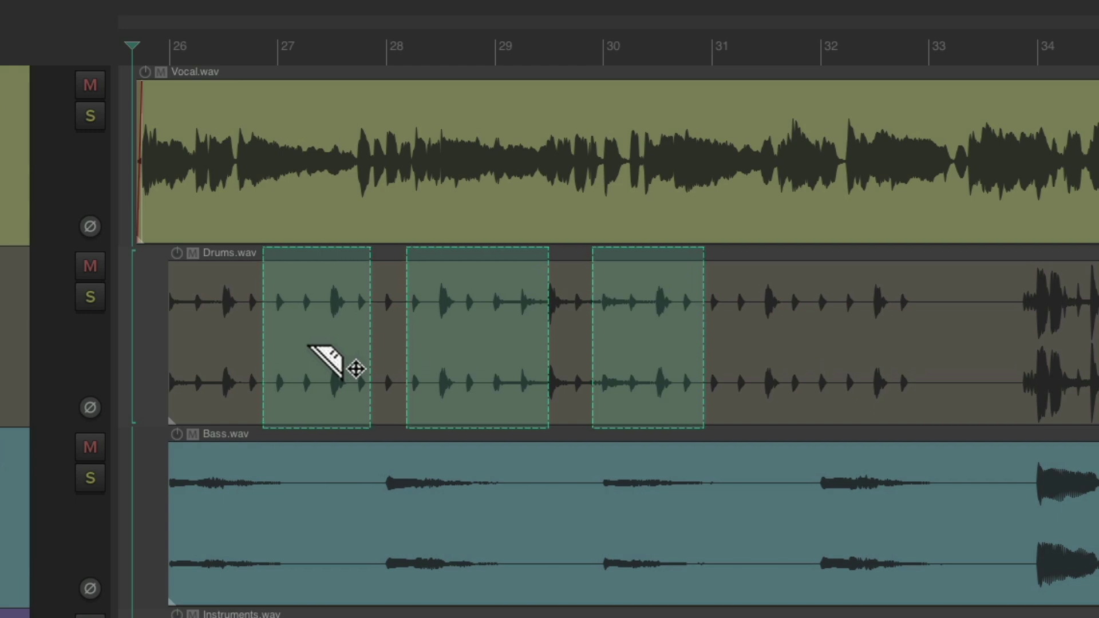
- Clear the Drums razor areas and open the SWS Cycle Action editor
{"action": "key", "text": "1"}
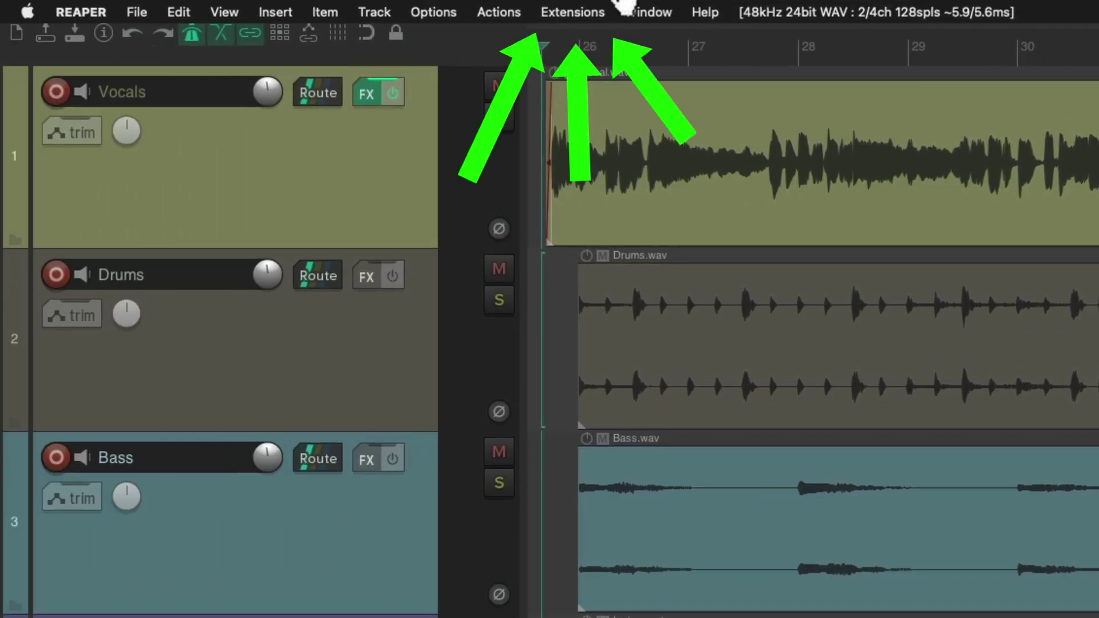
{"action": "left_click", "coordinate": [576, 12]}
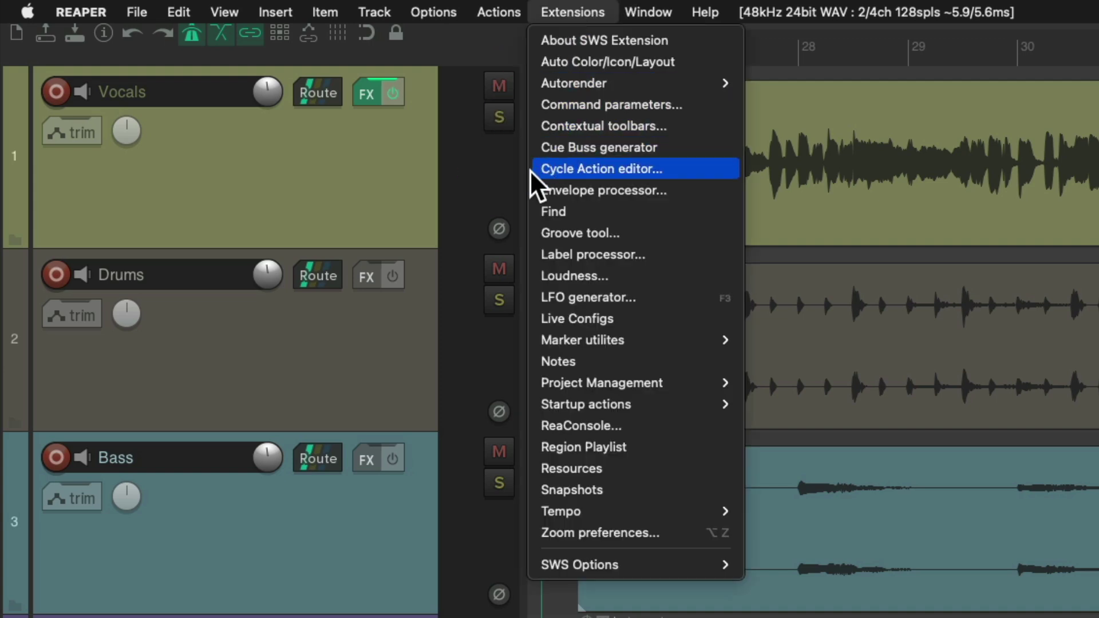
{"action": "left_click", "coordinate": [601, 169]}
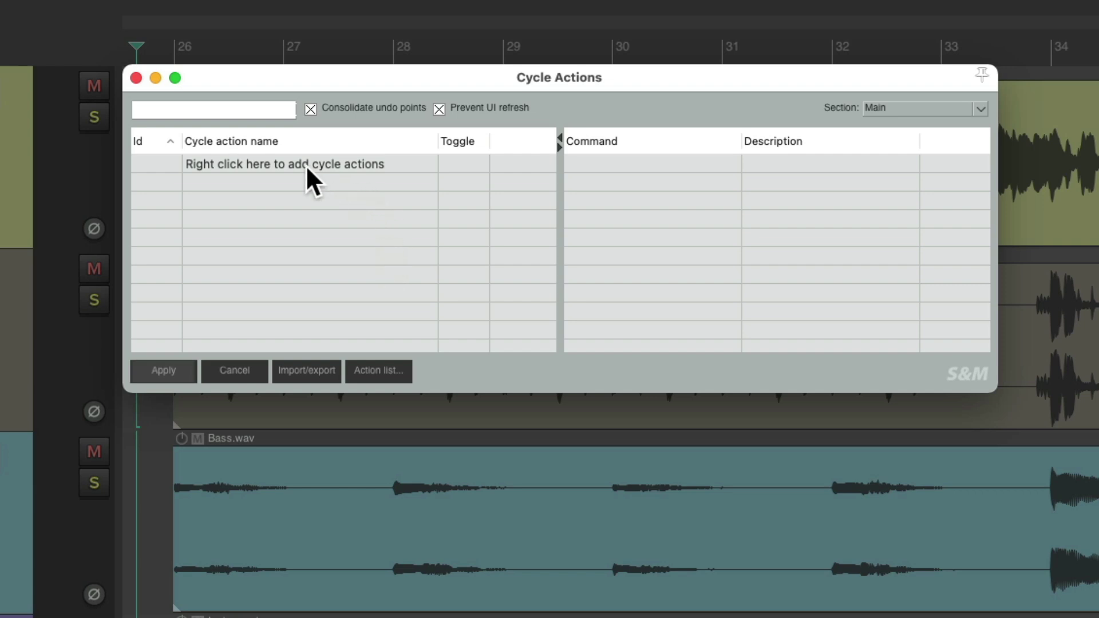
- Add a new cycle action named 'Razor Edit - Fast Mode'
{"action": "right_click", "coordinate": [263, 165]}
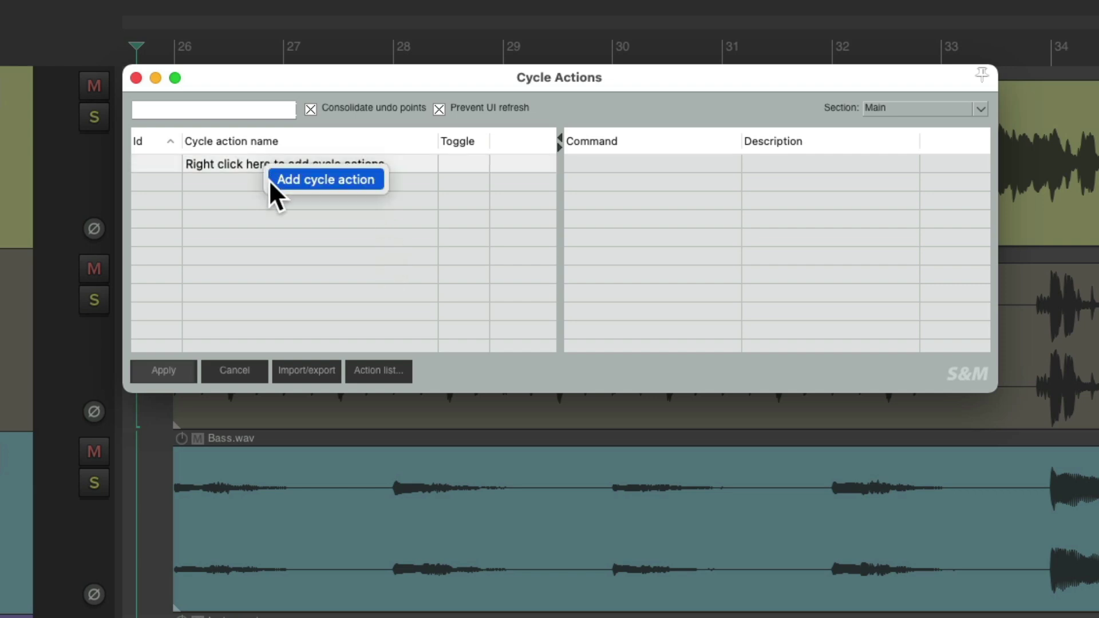
{"action": "left_click", "coordinate": [270, 180]}
{"action": "type", "text": "Razor"}
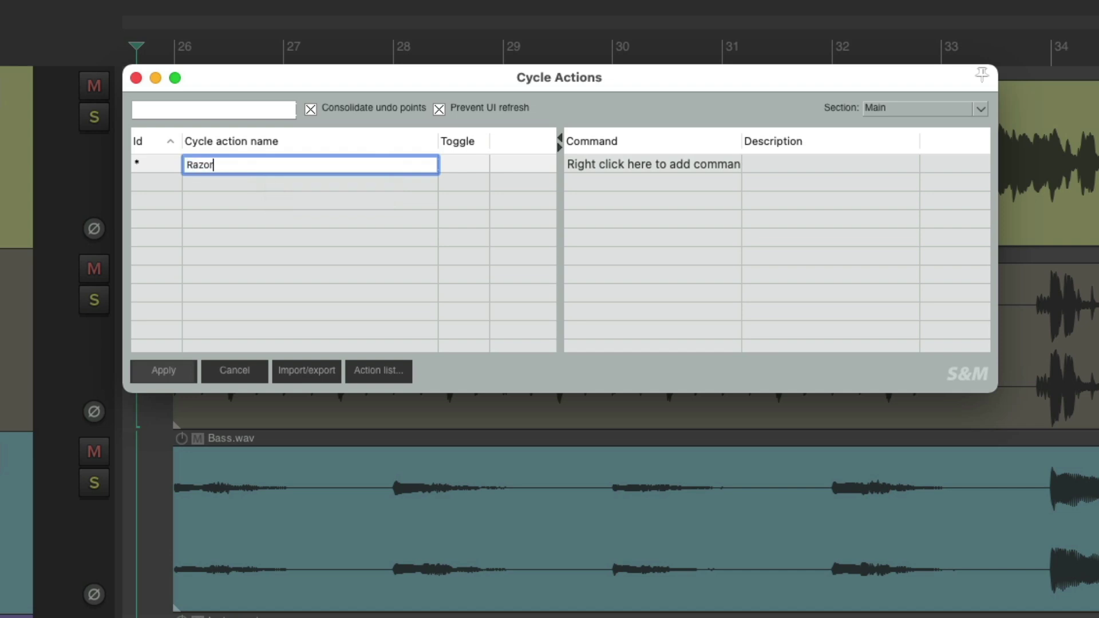
{"action": "type", "text": " Edit - Fast Mode"}
{"action": "key", "text": "Return"}
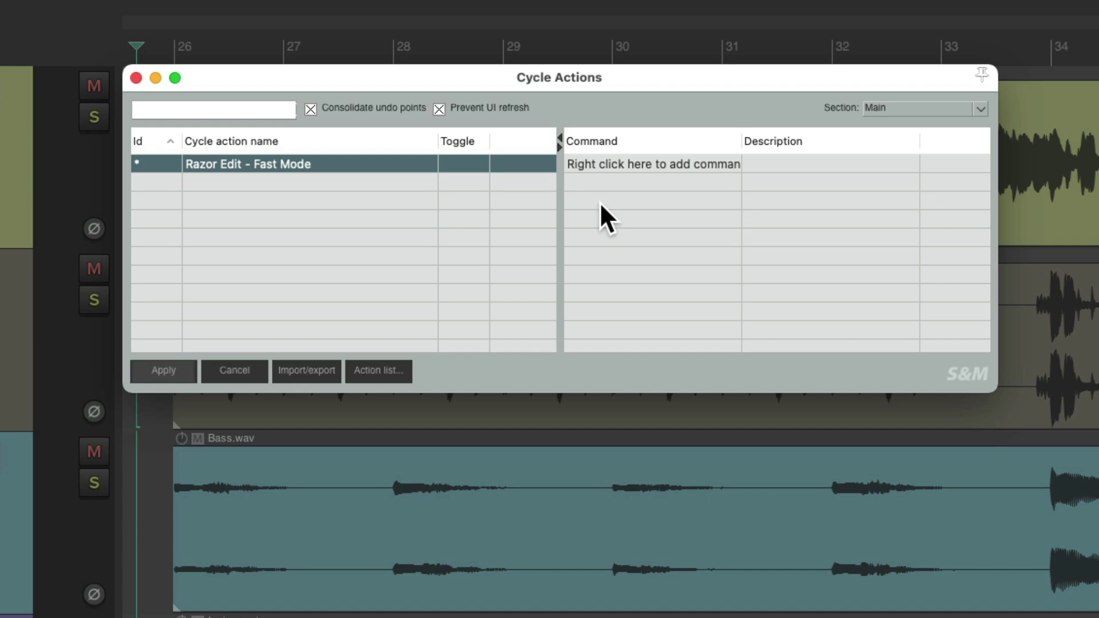
- Search actions for 'mod razor track' and copy the track-drag Create razor edit area command ID
{"action": "left_click", "coordinate": [393, 372]}
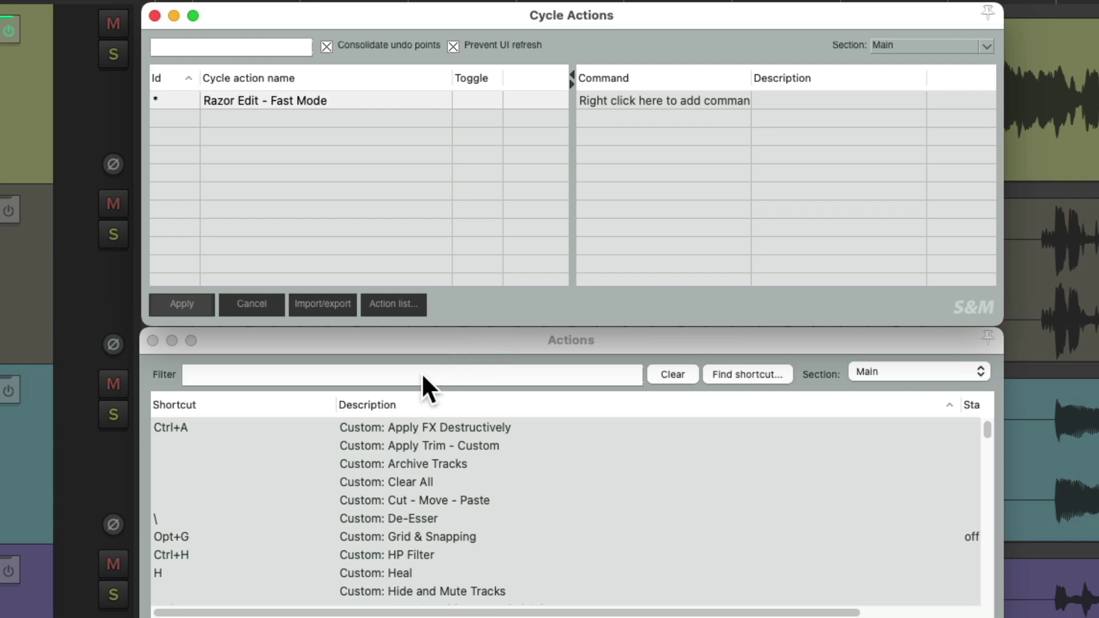
{"action": "left_click", "coordinate": [423, 375]}
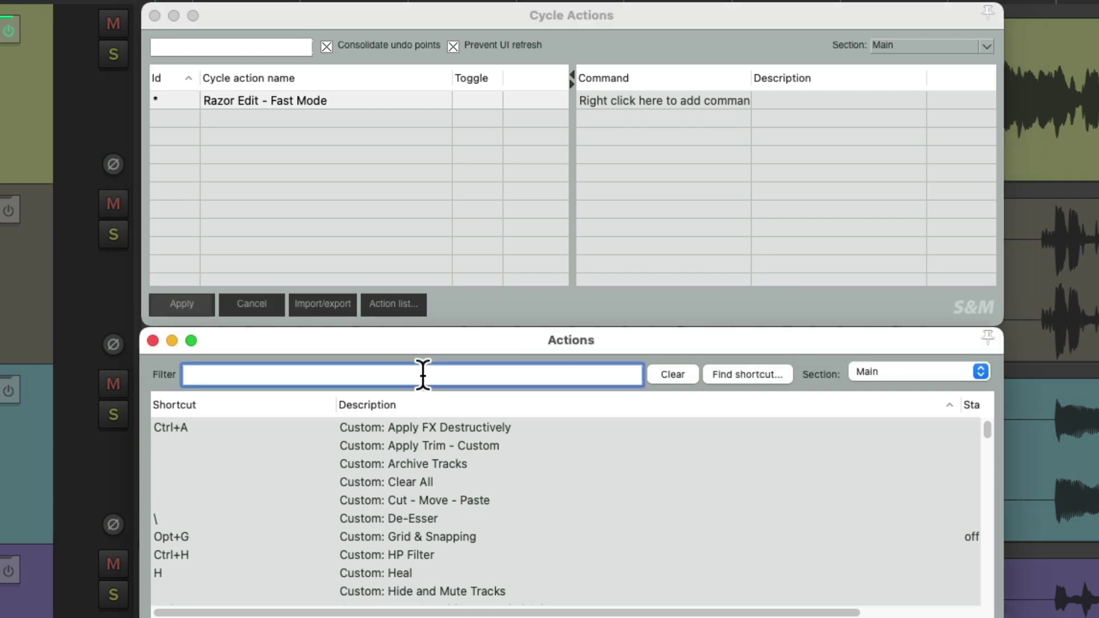
{"action": "type", "text": "mod razor track"}
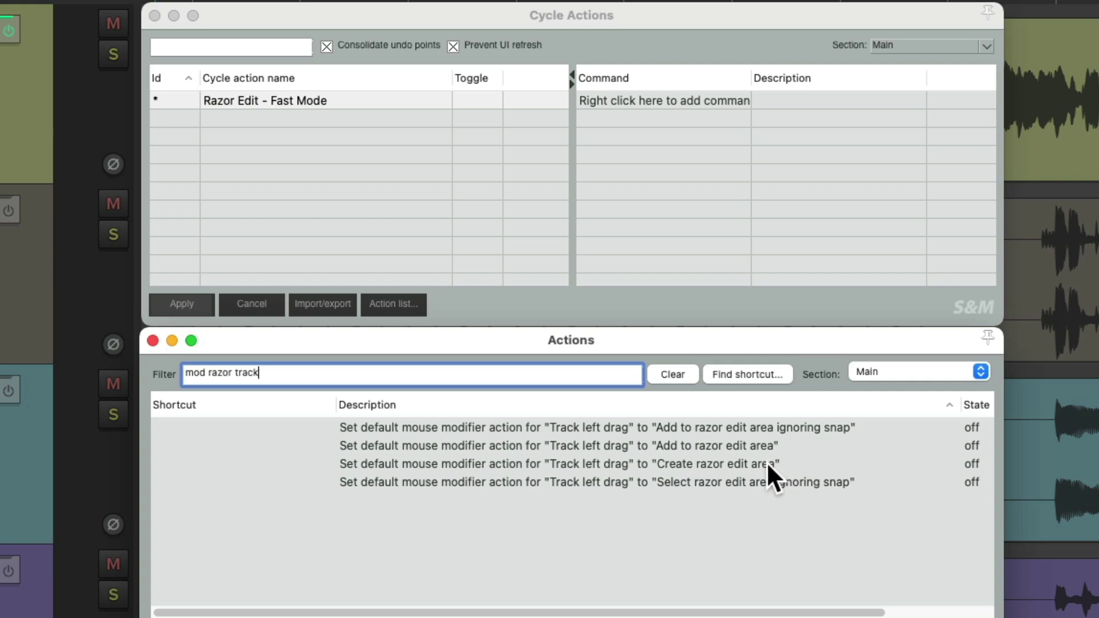
{"action": "left_click", "coordinate": [730, 463]}
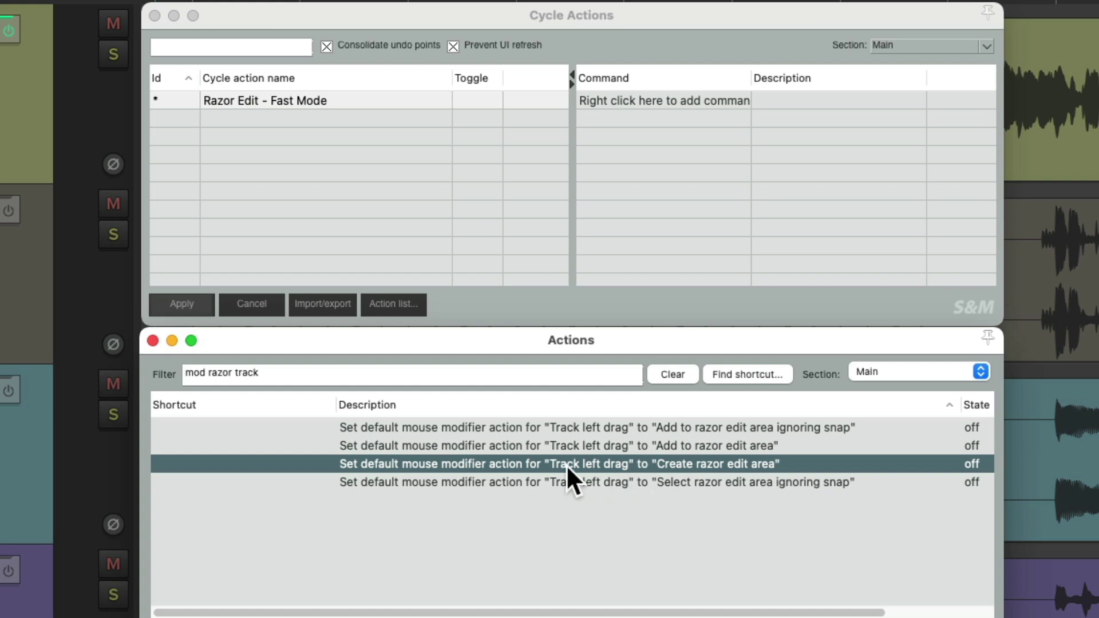
{"action": "right_click", "coordinate": [521, 463]}
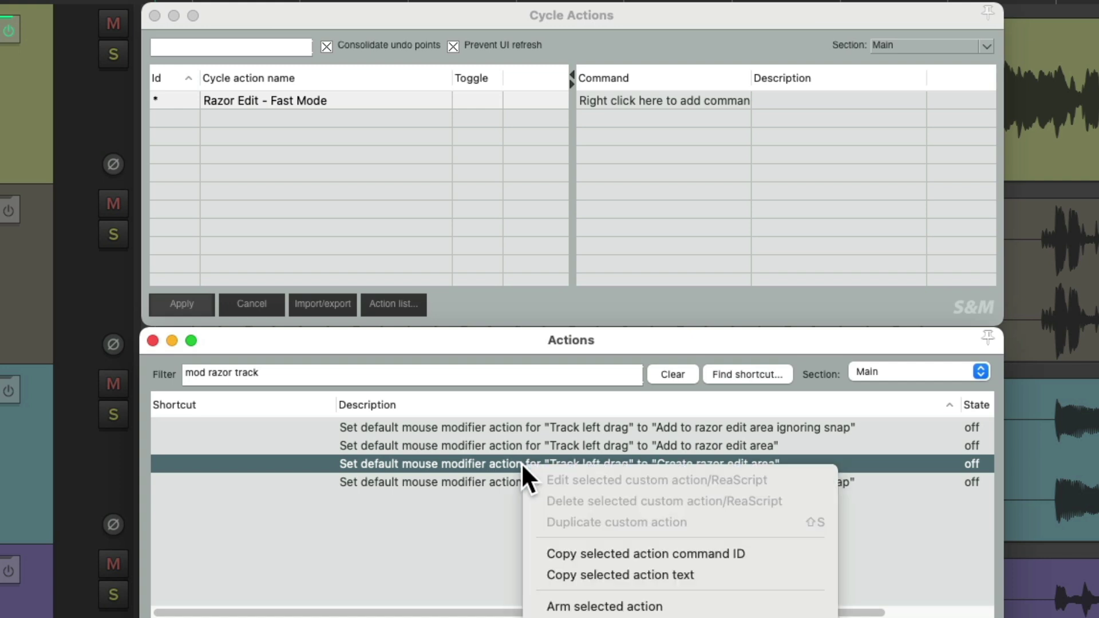
{"action": "left_click", "coordinate": [536, 548]}
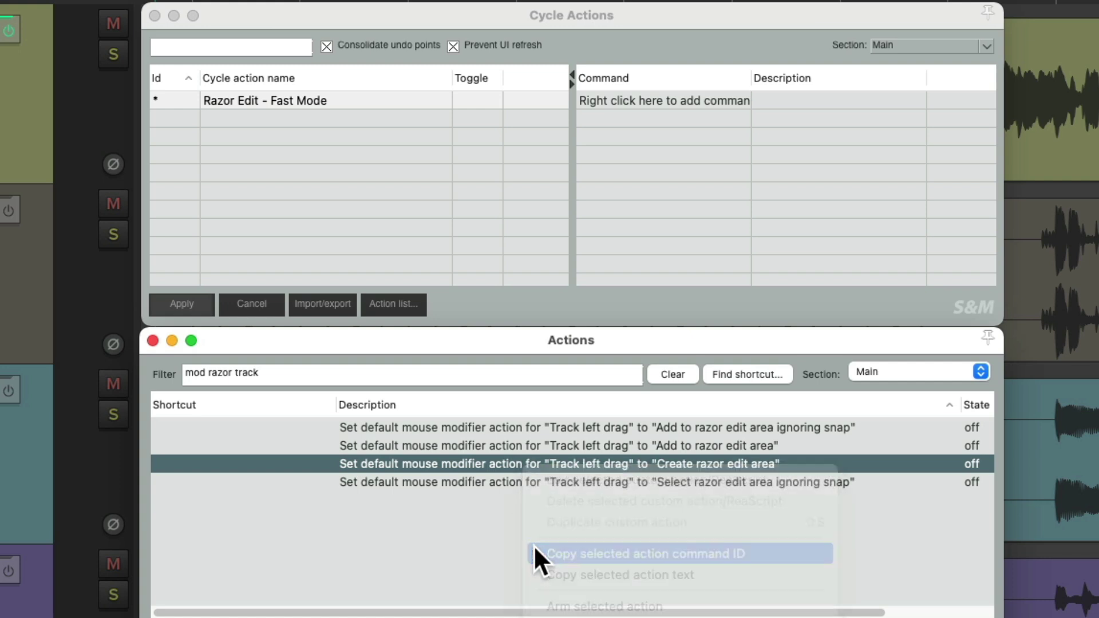
- Add a command row to the cycle action containing command 39217
{"action": "right_click", "coordinate": [636, 94]}
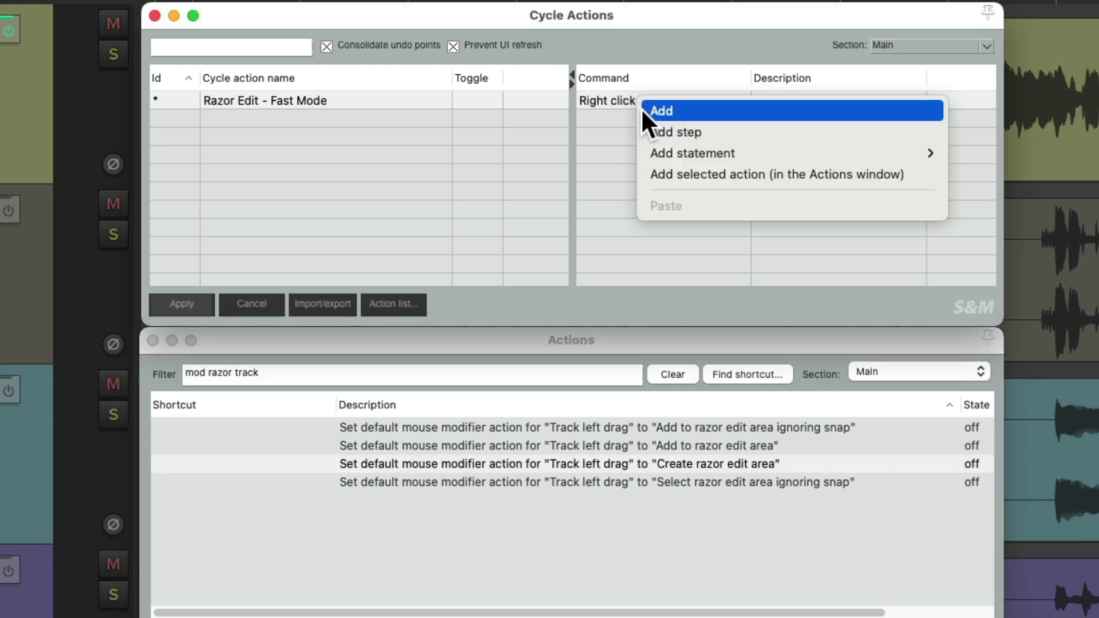
{"action": "left_click", "coordinate": [641, 110]}
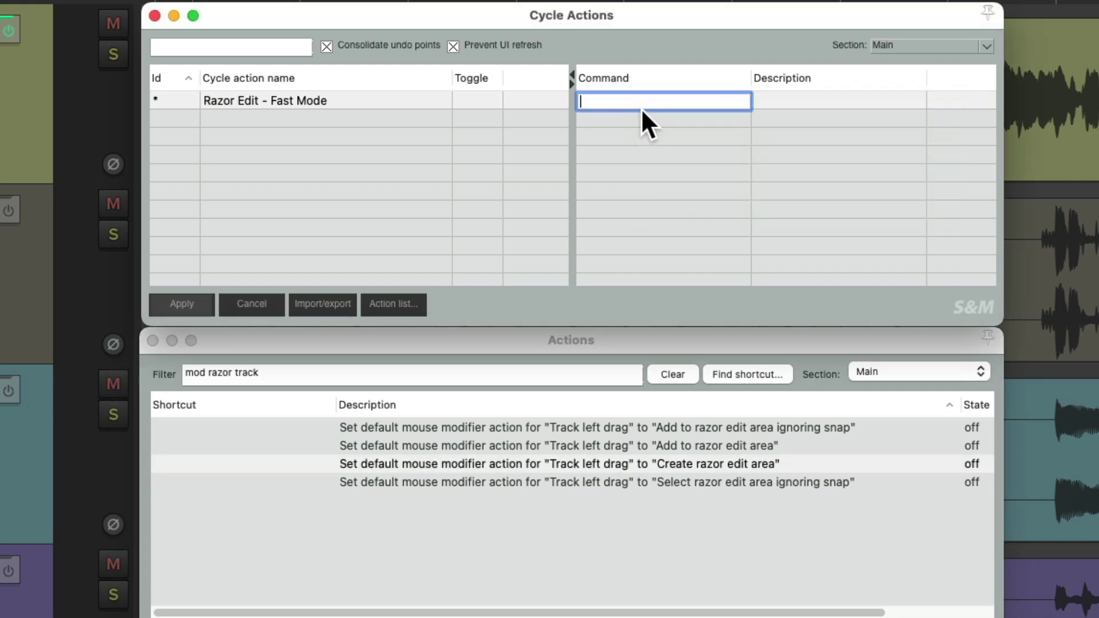
{"action": "key", "text": "super+v"}
{"action": "key", "text": "Return"}
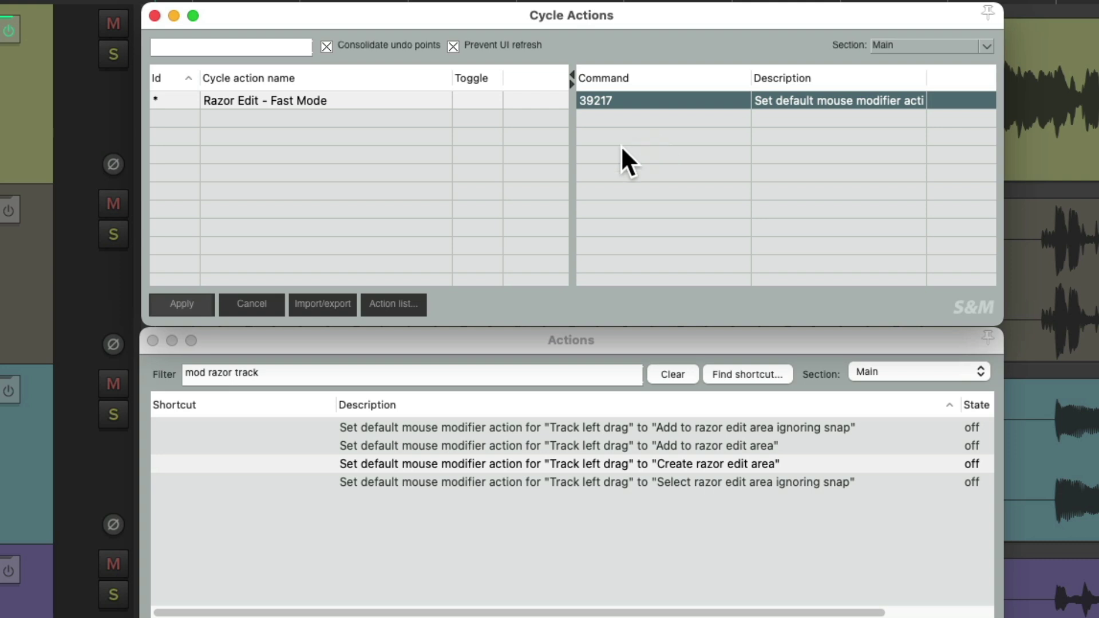
- Filter for media item actions and add the left-drag create-razor-area command 27030
{"action": "double_click", "coordinate": [246, 372]}
{"action": "type", "text": "media item"}
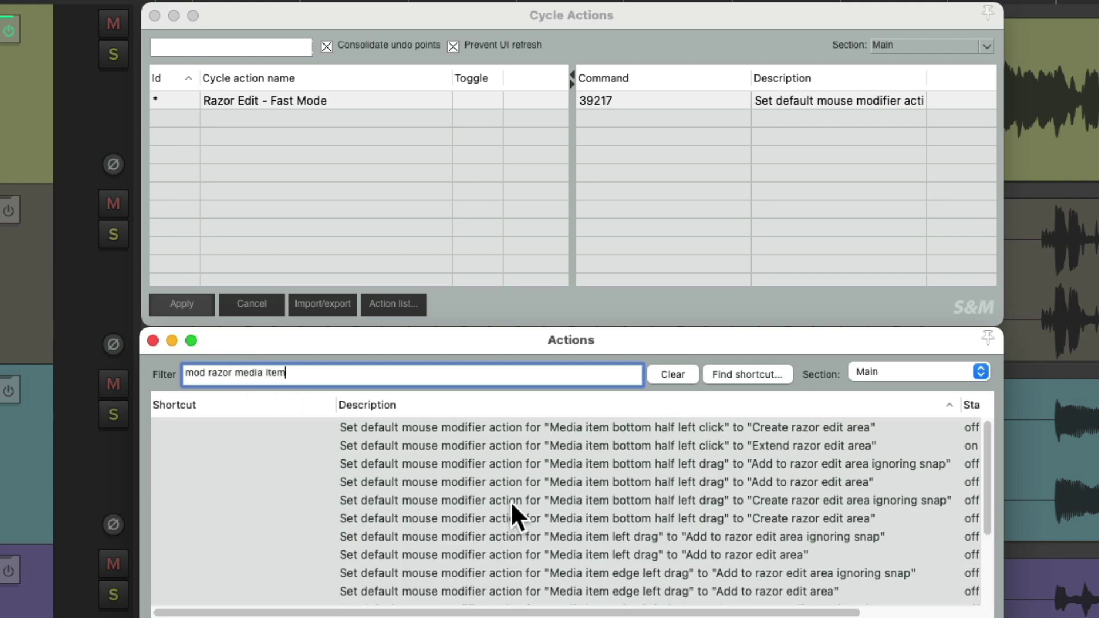
{"action": "scroll", "coordinate": [511, 500], "scroll_direction": "down", "scroll_amount": 3}
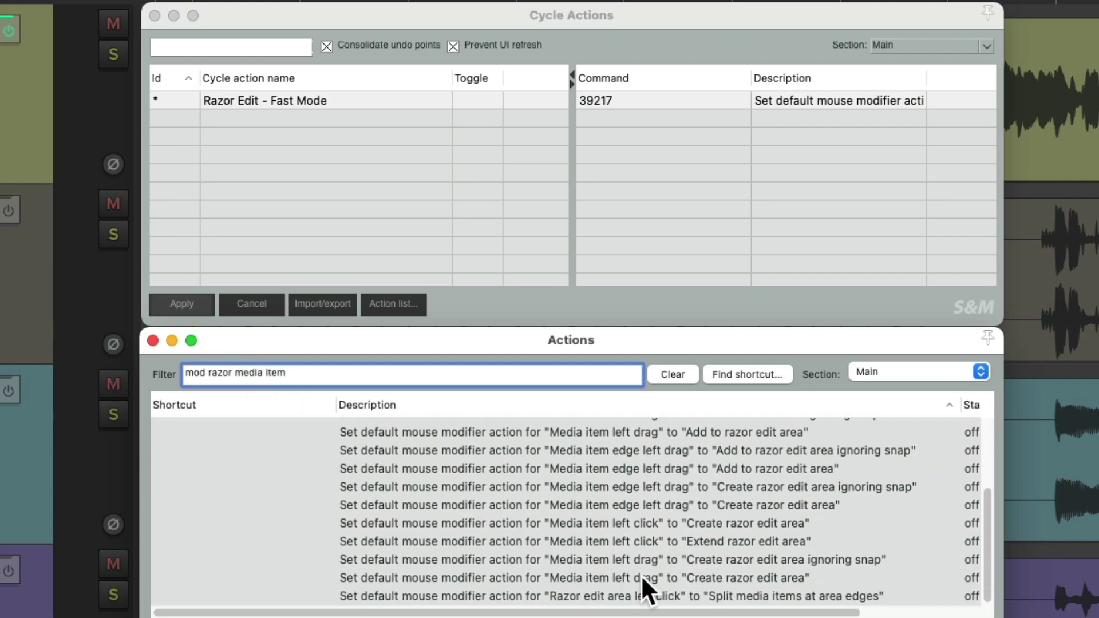
{"action": "left_click", "coordinate": [695, 577]}
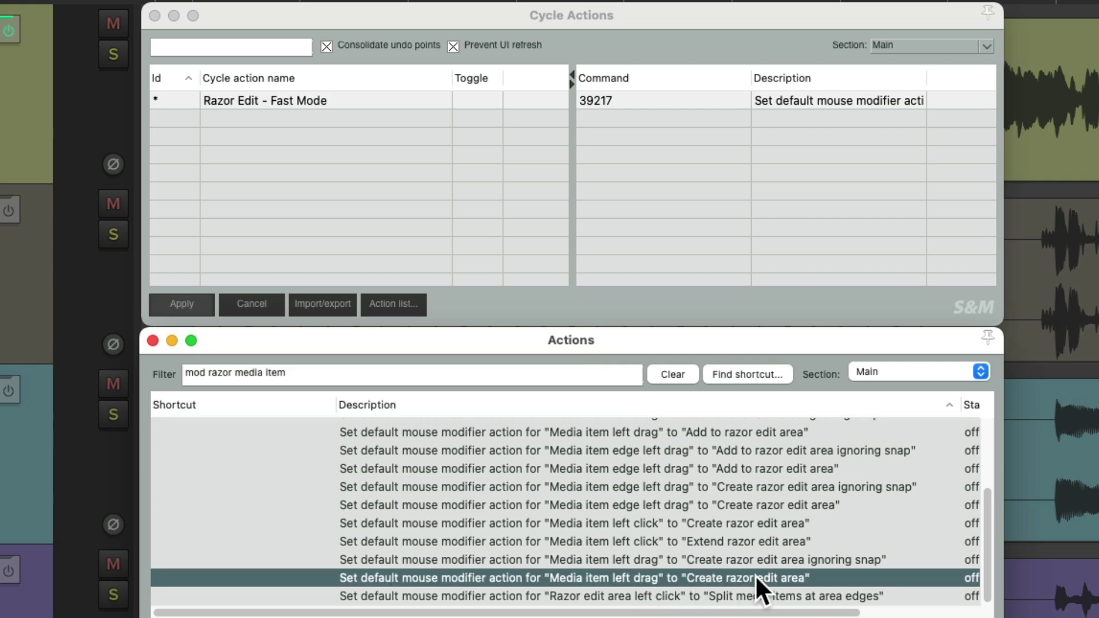
{"action": "right_click", "coordinate": [692, 574]}
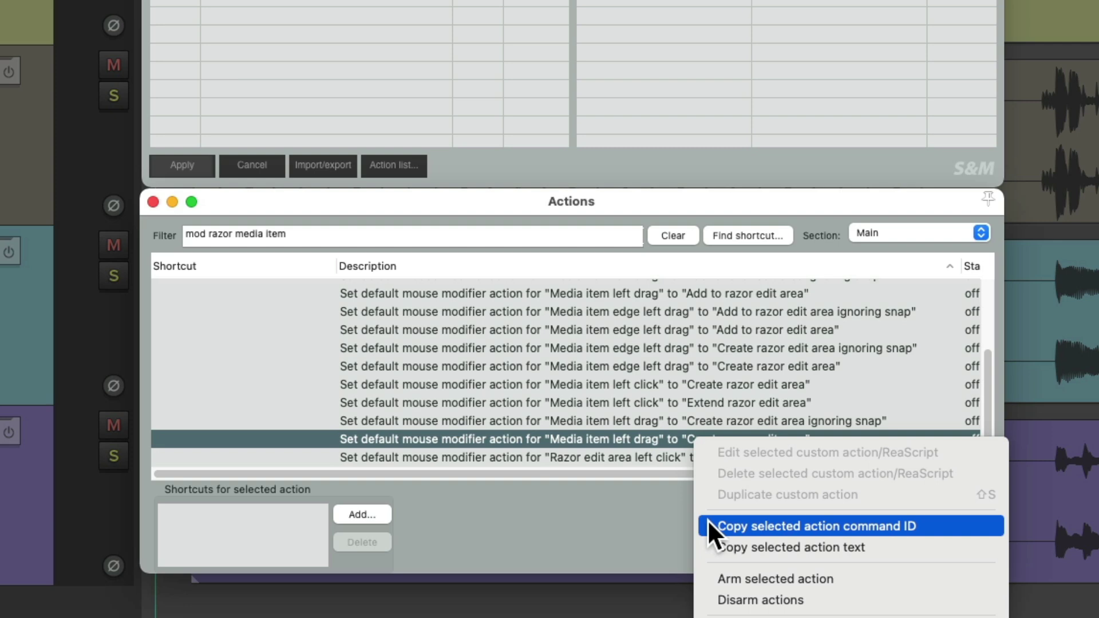
{"action": "left_click", "coordinate": [708, 526]}
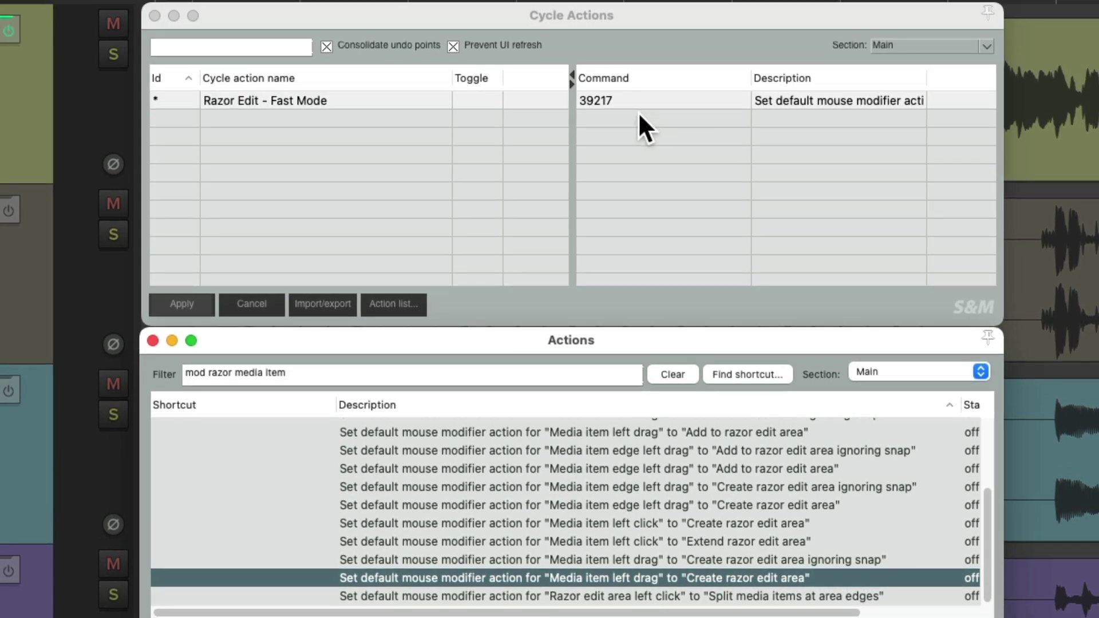
{"action": "right_click", "coordinate": [639, 113]}
{"action": "left_click", "coordinate": [658, 130]}
{"action": "key", "text": "super+v"}
{"action": "key", "text": "Return"}
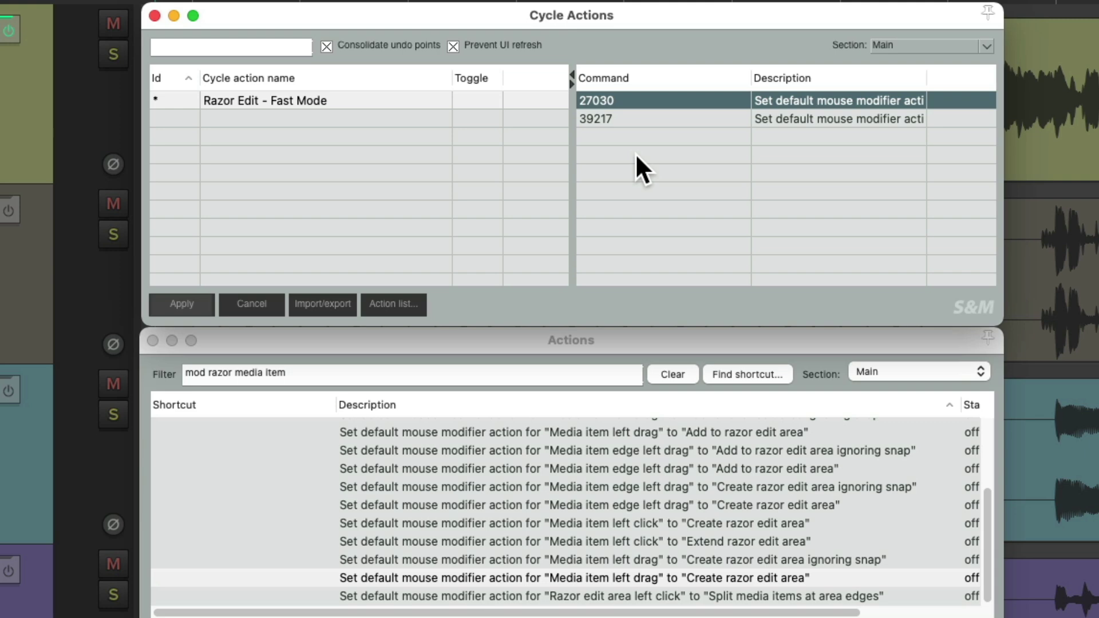
- Add the bottom-half left-drag add-to-razor-area command 29967
{"action": "scroll", "coordinate": [628, 528], "scroll_direction": "up", "scroll_amount": 3}
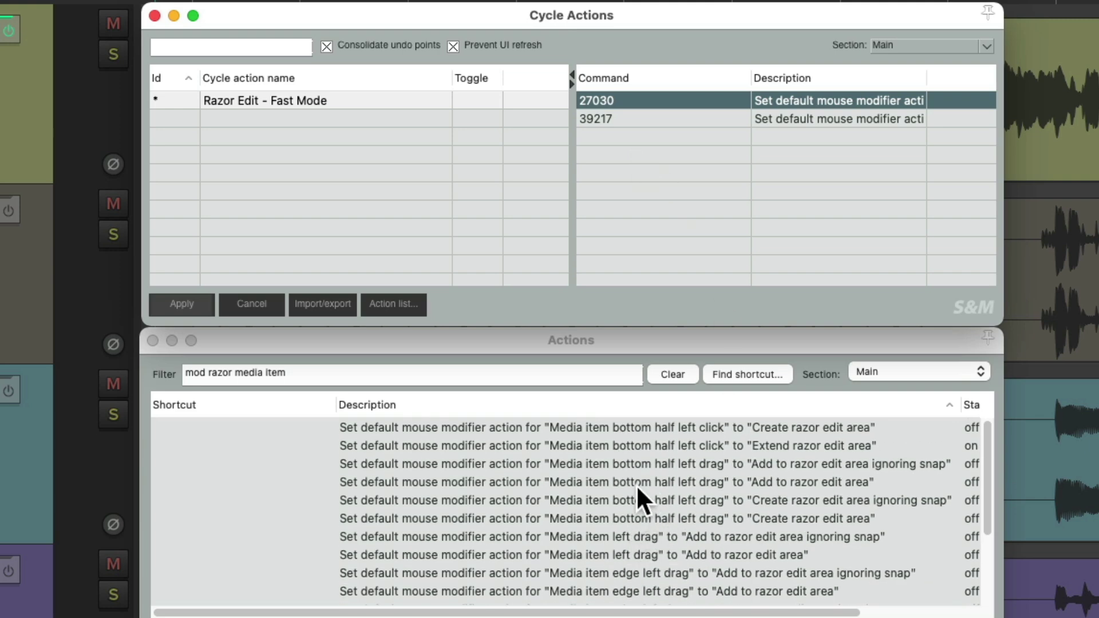
{"action": "left_click", "coordinate": [762, 483]}
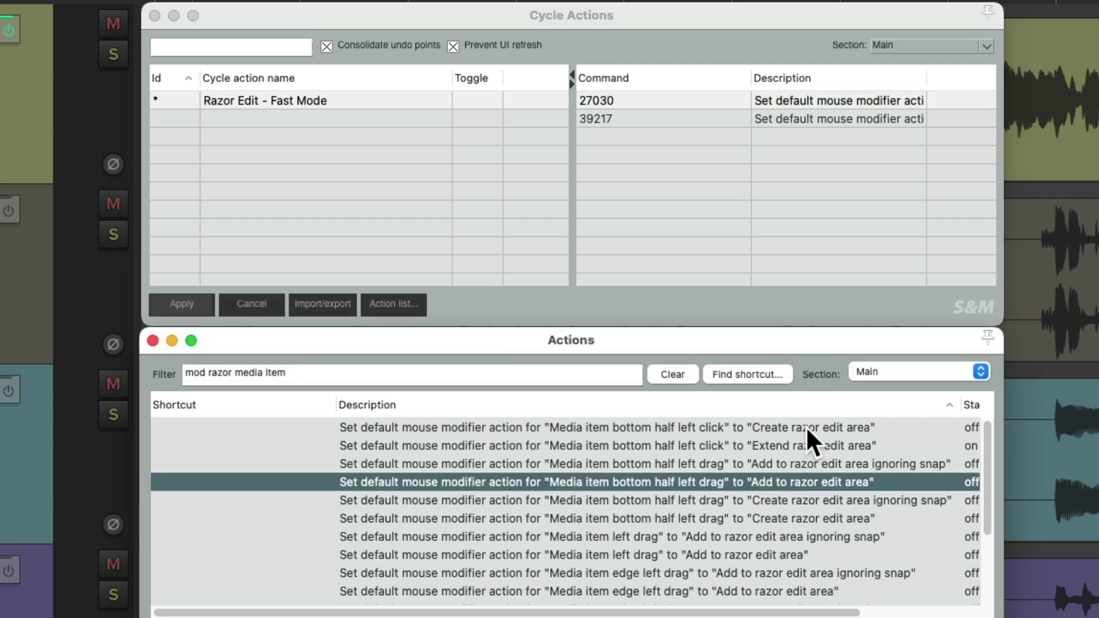
{"action": "right_click", "coordinate": [768, 481]}
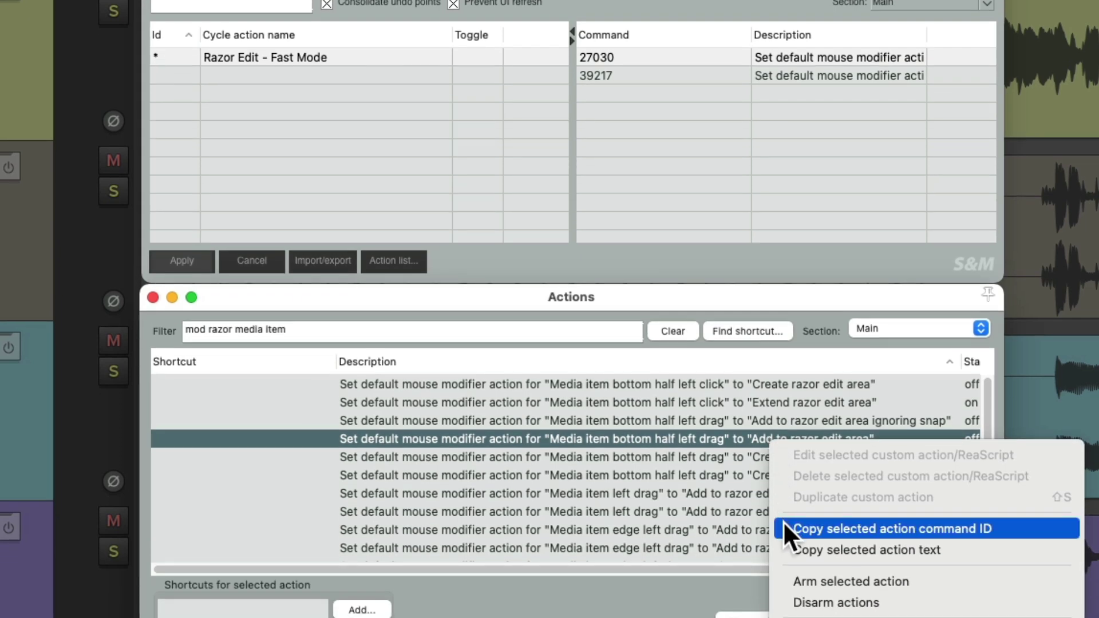
{"action": "left_click", "coordinate": [783, 528]}
{"action": "left_click", "coordinate": [624, 87]}
{"action": "right_click", "coordinate": [599, 89]}
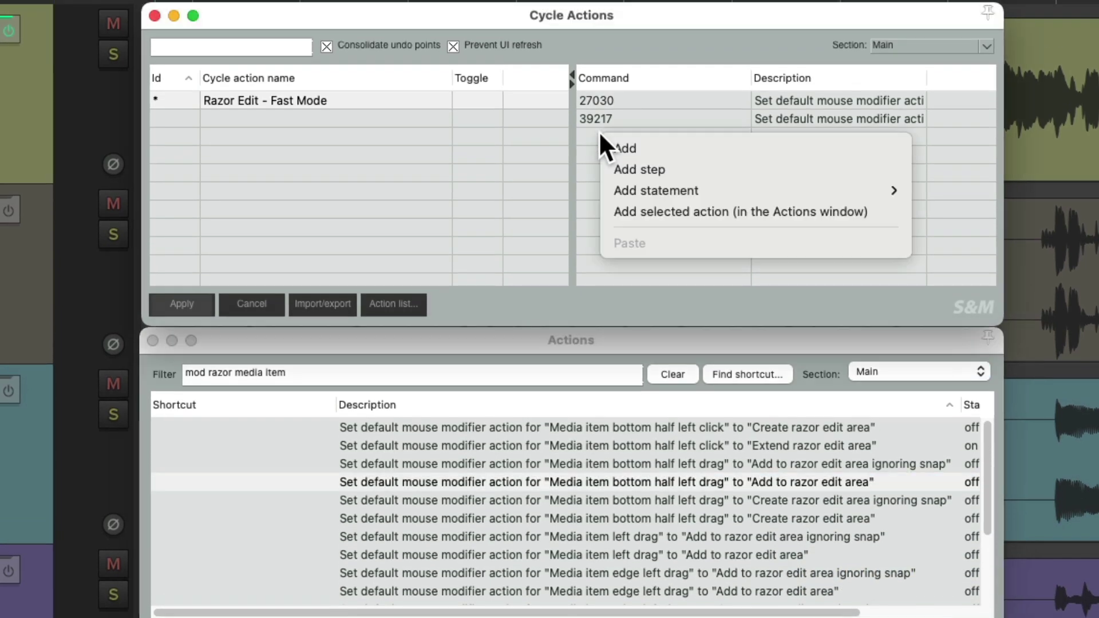
{"action": "left_click", "coordinate": [606, 146]}
{"action": "key", "text": "super+v"}
{"action": "key", "text": "Return"}
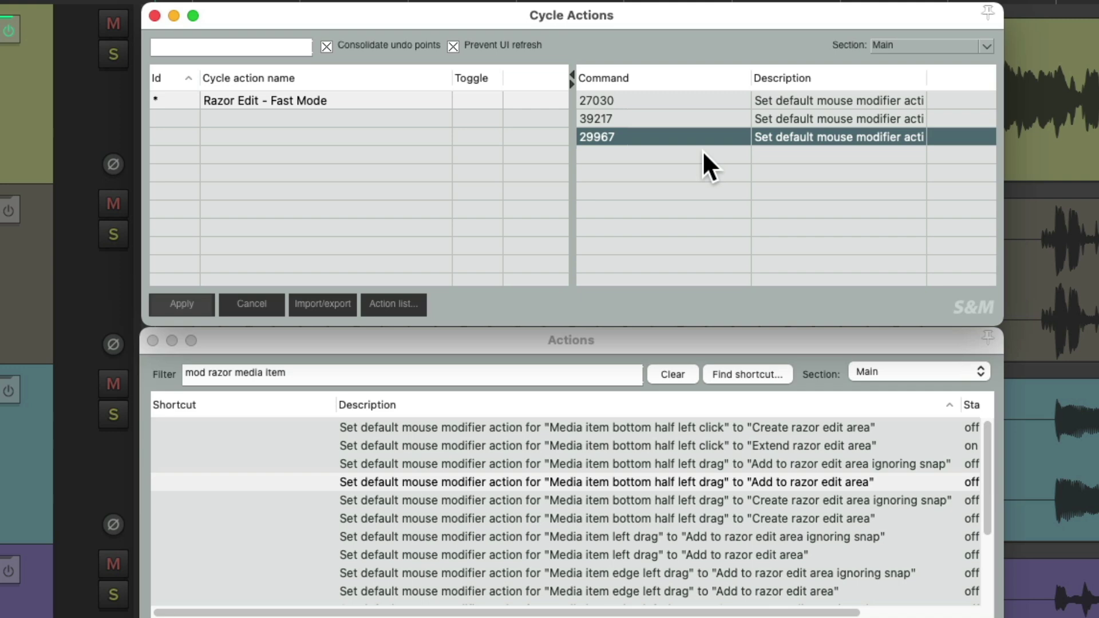
- Add a Step break to the cycle action and move it below command 29967
{"action": "right_click", "coordinate": [614, 156]}
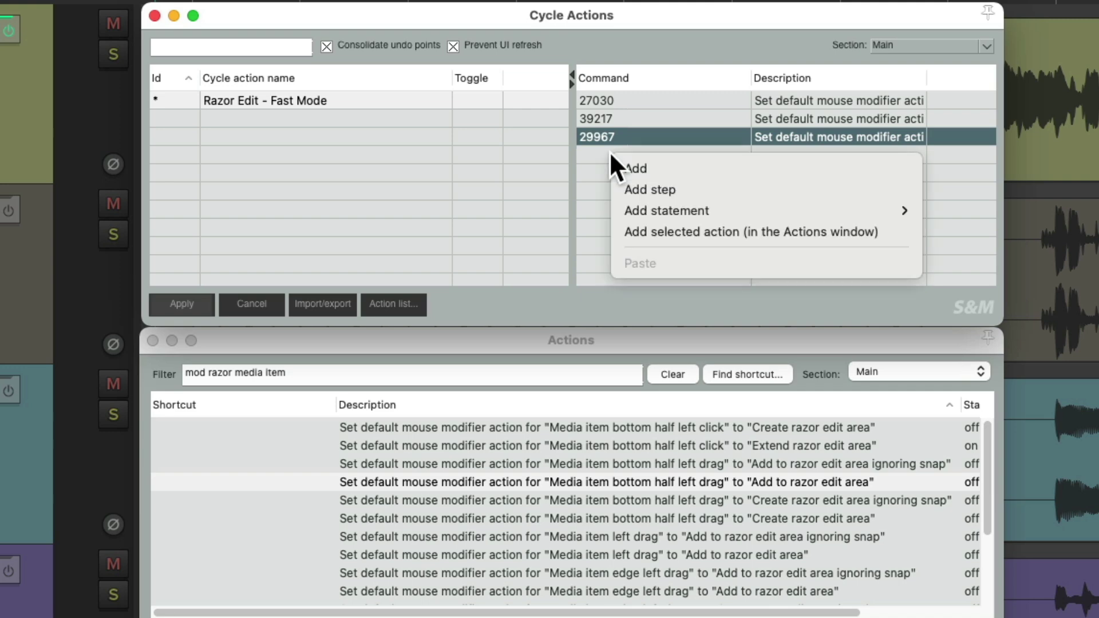
{"action": "left_click", "coordinate": [625, 184]}
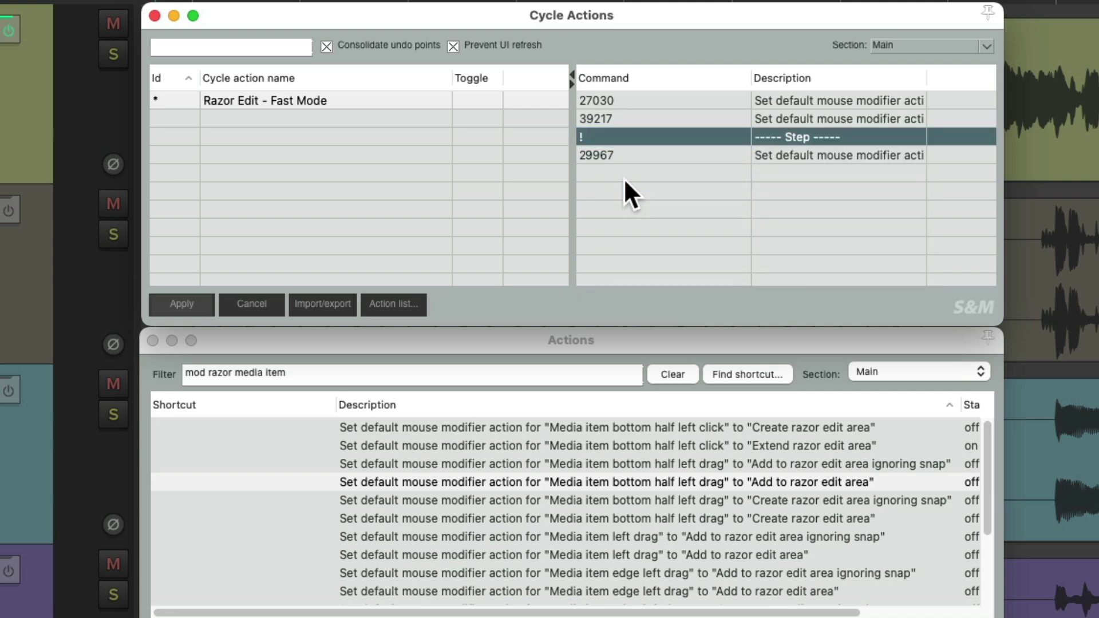
{"action": "left_click_drag", "start_coordinate": [626, 137], "coordinate": [627, 155]}
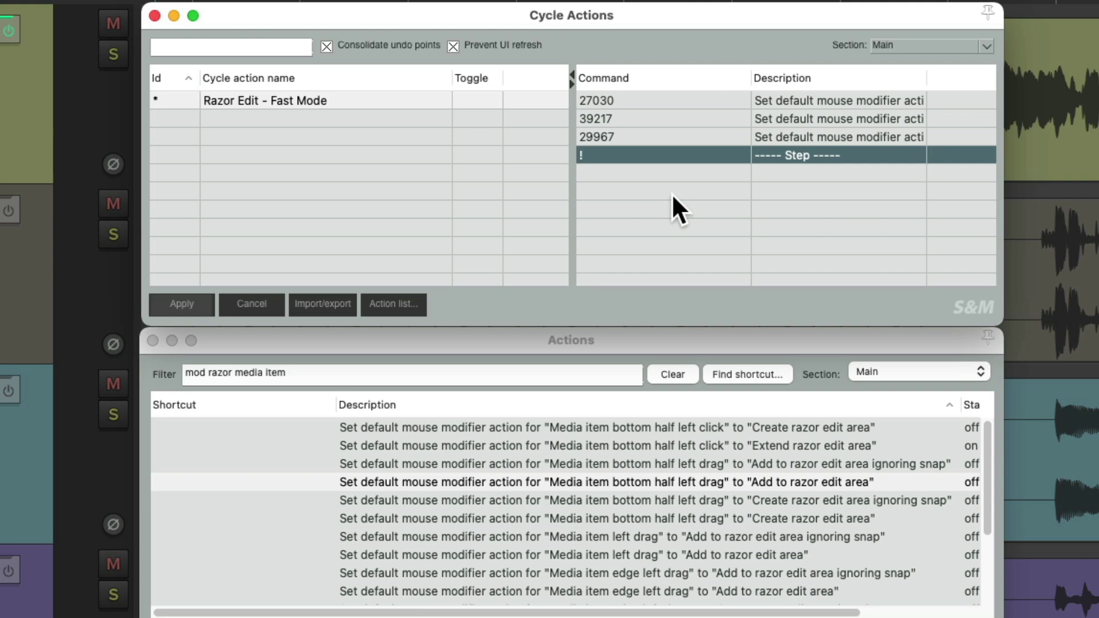
- Search 'mod track factory' and add the factory Track left drag Select time command 39199
{"action": "left_click", "coordinate": [332, 373]}
{"action": "type", "text": "mod"}
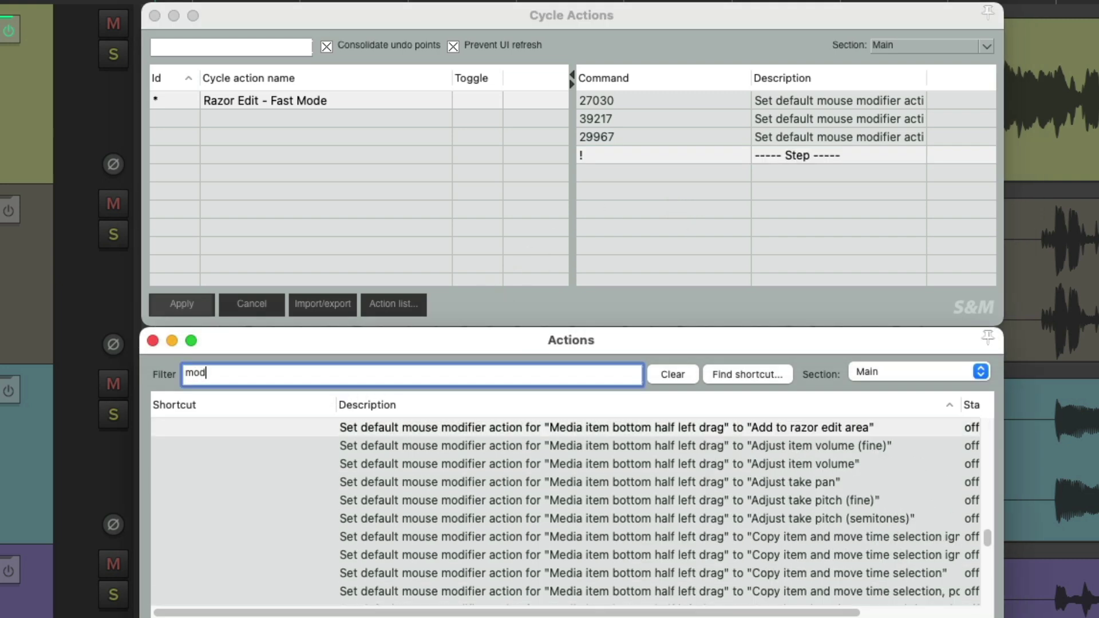
{"action": "type", "text": " track factory"}
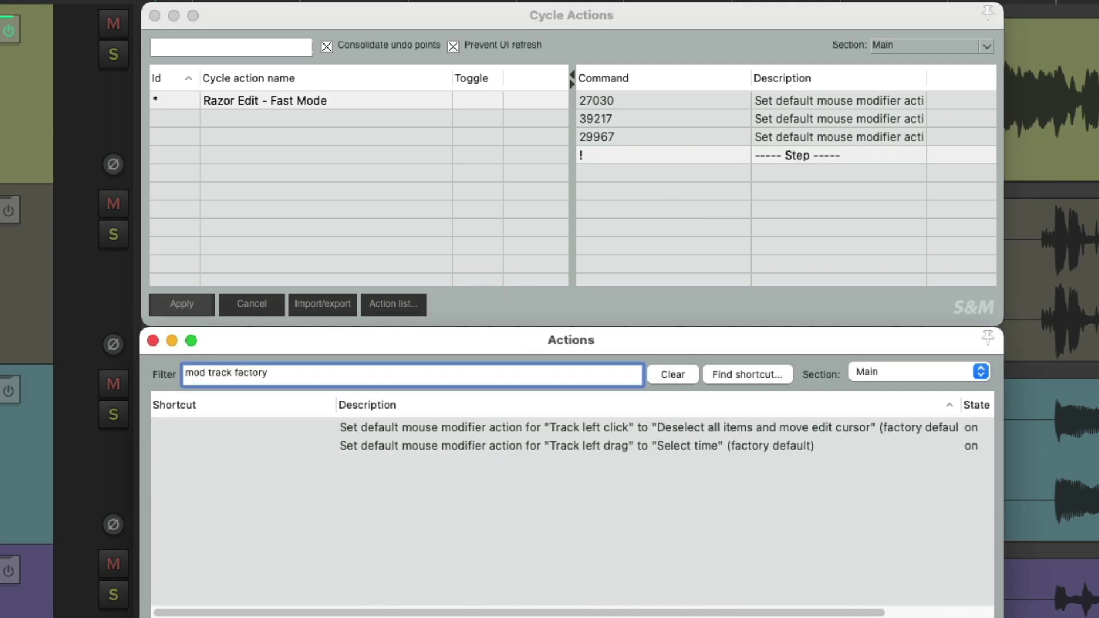
{"action": "left_click", "coordinate": [512, 445]}
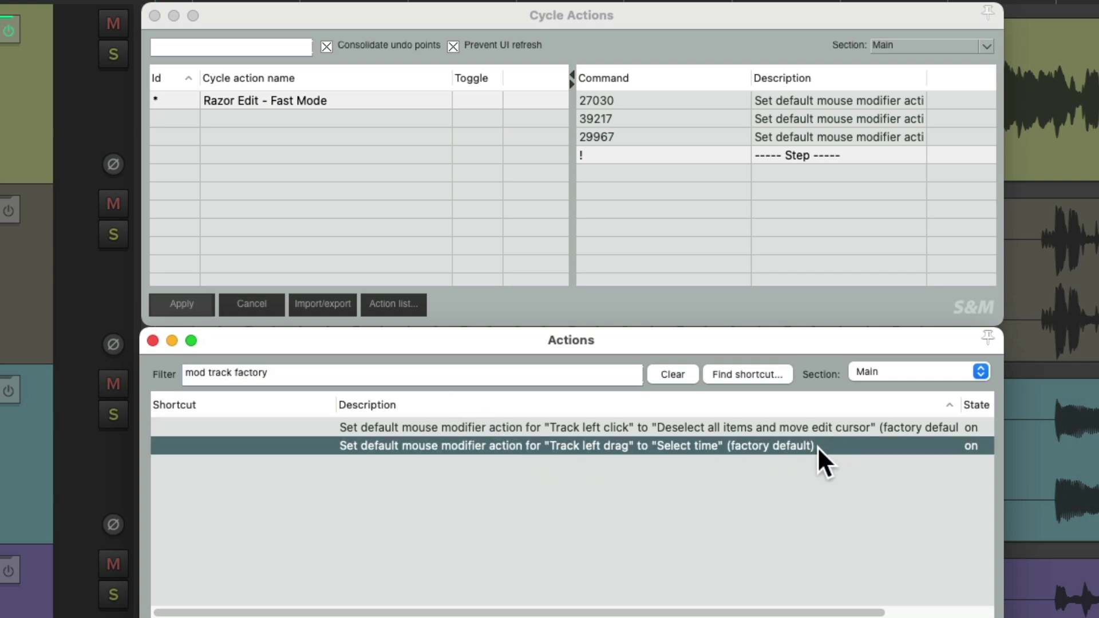
{"action": "right_click", "coordinate": [726, 444]}
{"action": "left_click", "coordinate": [749, 534]}
{"action": "right_click", "coordinate": [650, 172]}
{"action": "left_click", "coordinate": [654, 181]}
{"action": "key", "text": "super+v"}
{"action": "key", "text": "Return"}
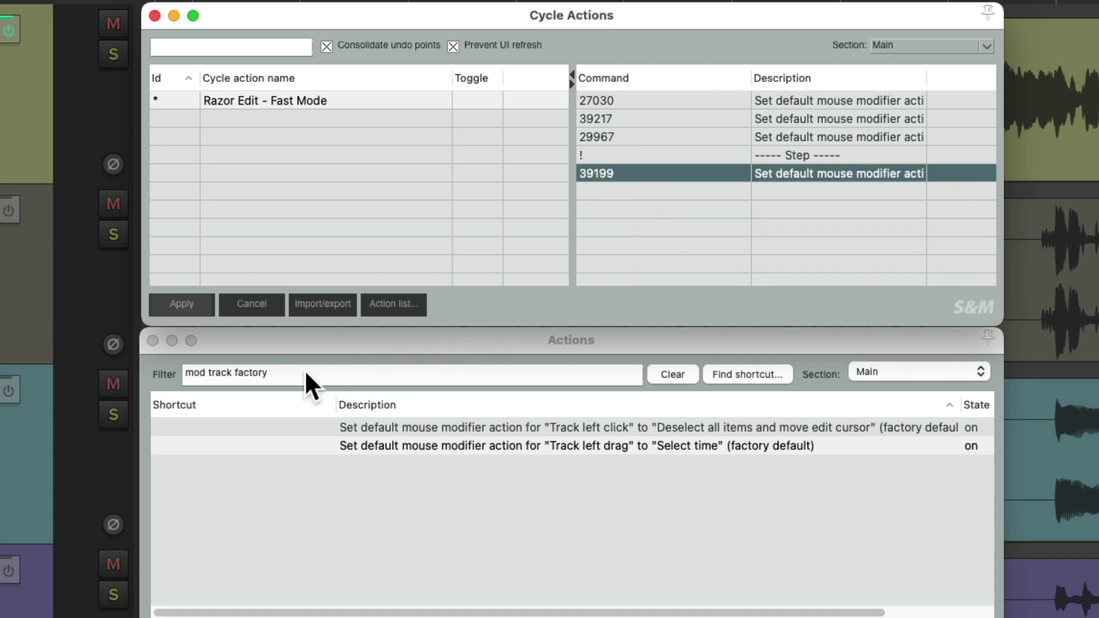
- Add the factory media item left-drag move-item command 39013
{"action": "double_click", "coordinate": [214, 373]}
{"action": "type", "text": "media item"}
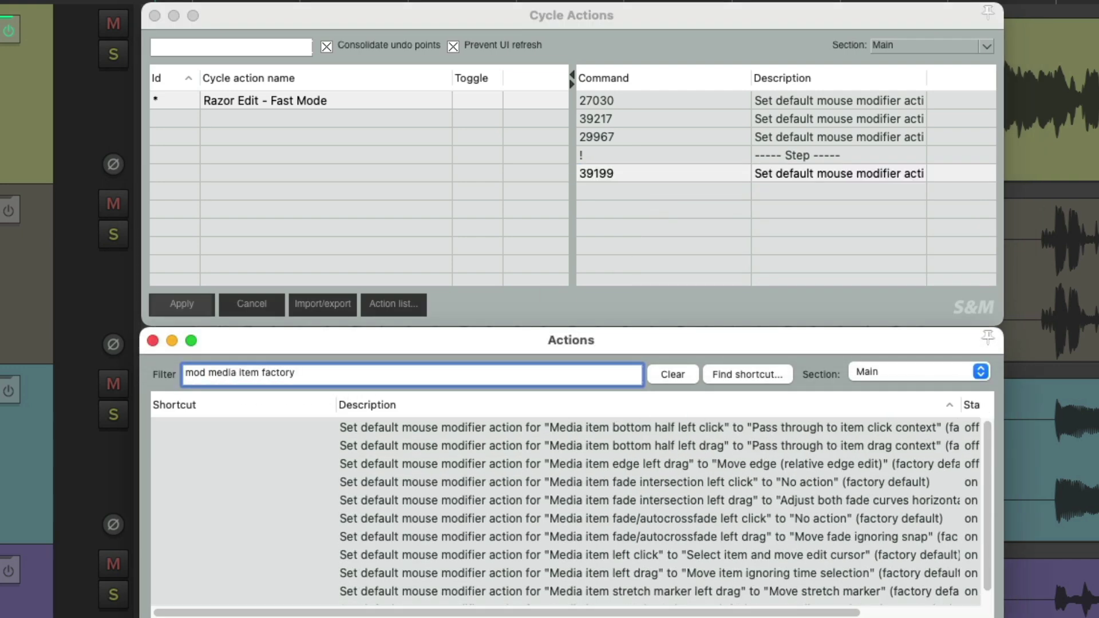
{"action": "scroll", "coordinate": [589, 503], "scroll_direction": "down", "scroll_amount": 1}
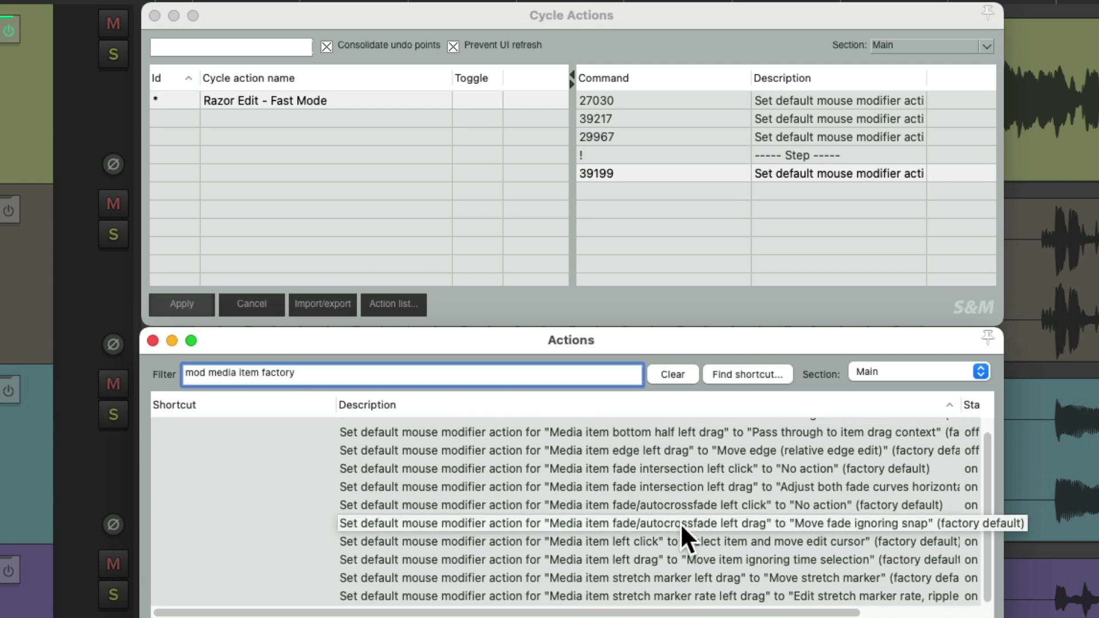
{"action": "left_click", "coordinate": [697, 561]}
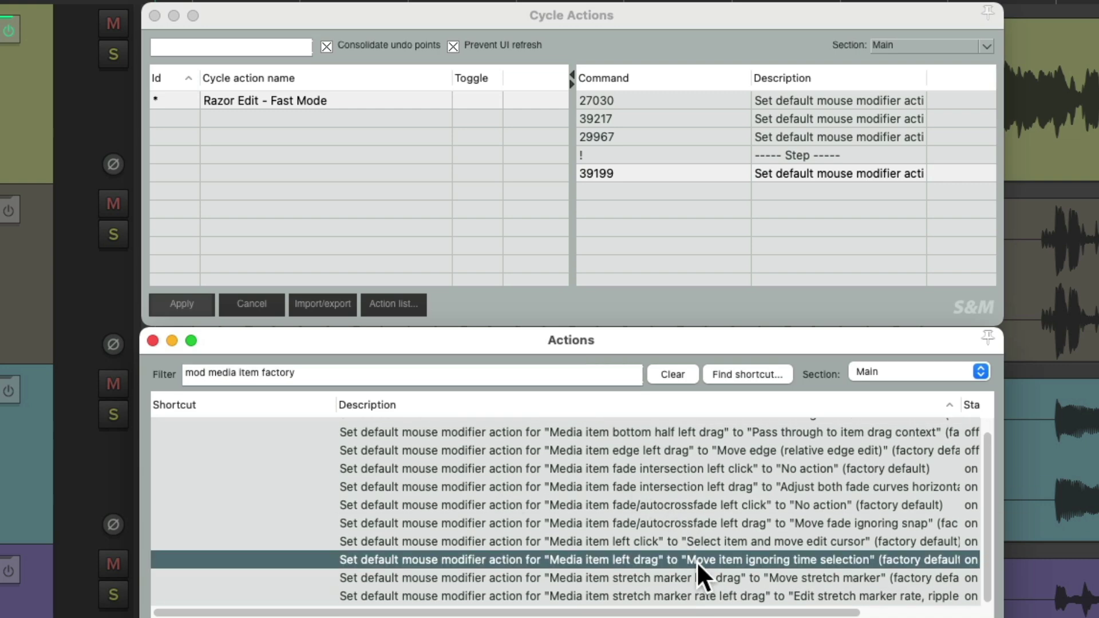
{"action": "right_click", "coordinate": [696, 561]}
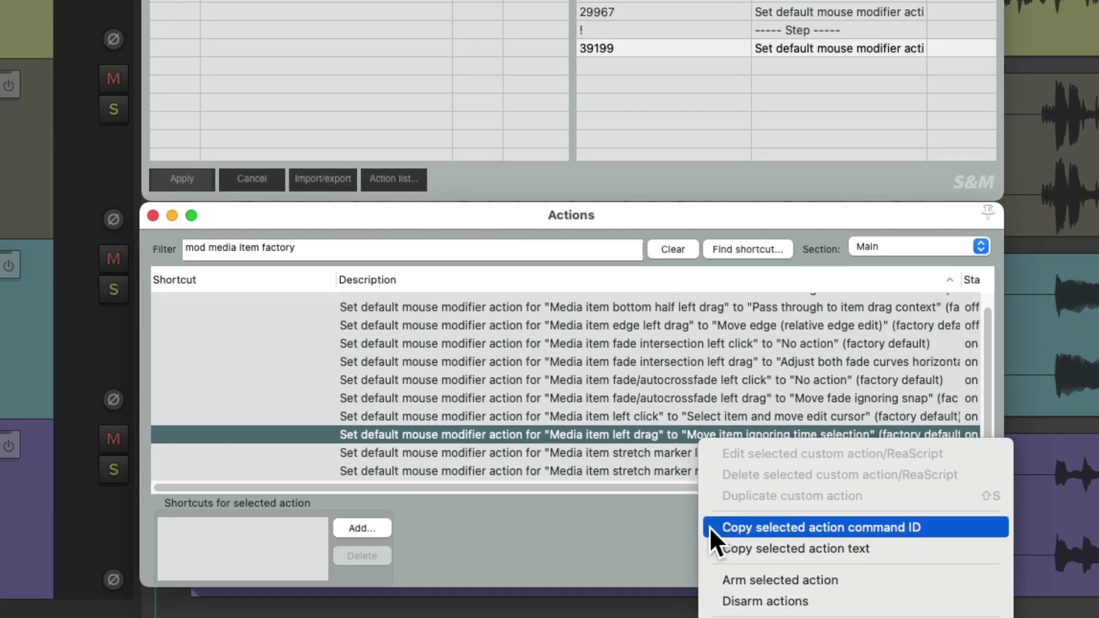
{"action": "left_click", "coordinate": [710, 526]}
{"action": "right_click", "coordinate": [617, 61]}
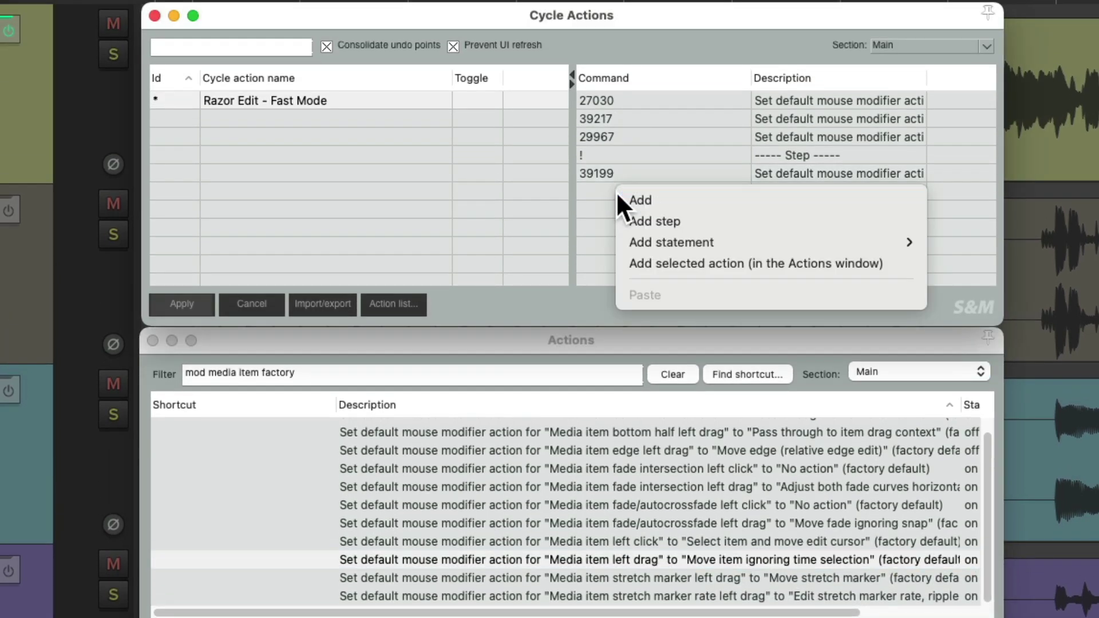
{"action": "left_click", "coordinate": [620, 197]}
{"action": "key", "text": "super+v"}
{"action": "key", "text": "Return"}
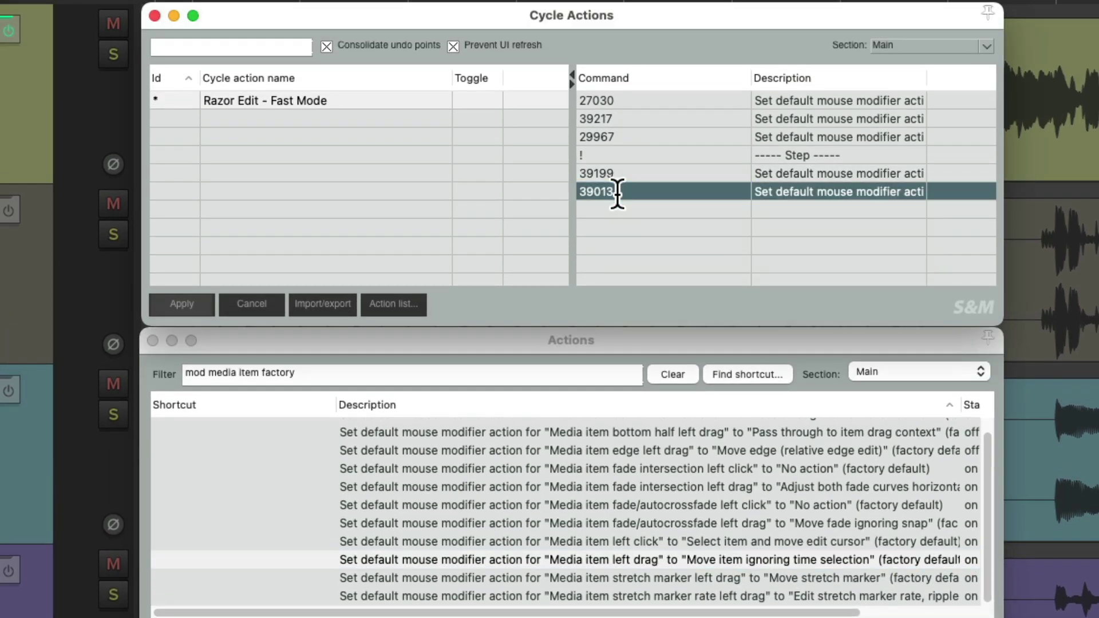
- Add the factory bottom-half left-drag pass-through command 39032
{"action": "scroll", "coordinate": [614, 484], "scroll_direction": "up", "scroll_amount": 1}
{"action": "left_click", "coordinate": [611, 445]}
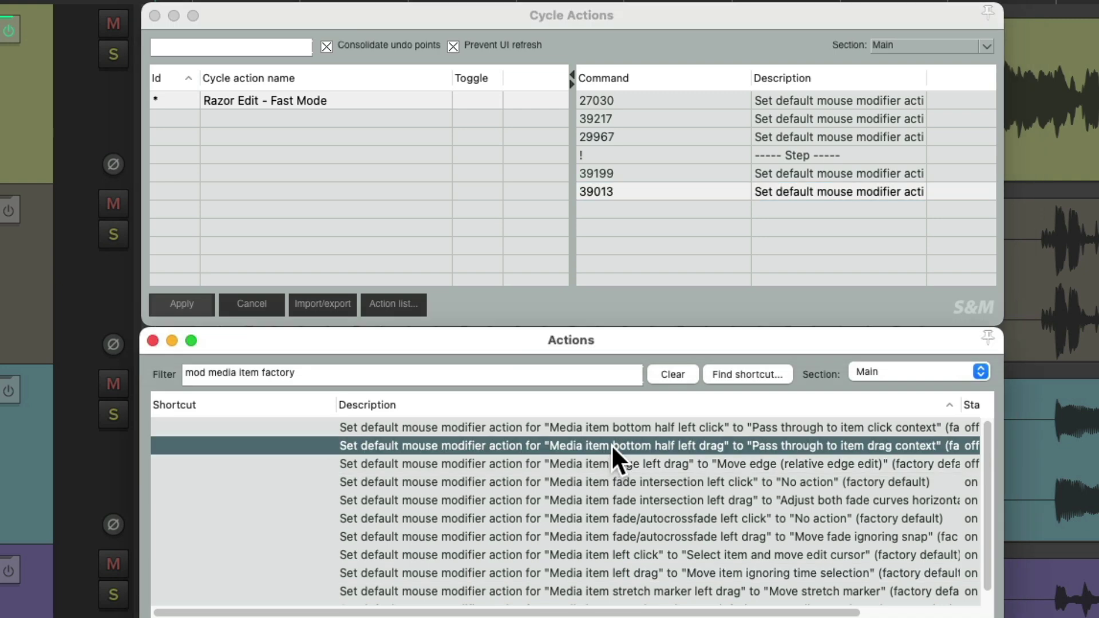
{"action": "right_click", "coordinate": [611, 445]}
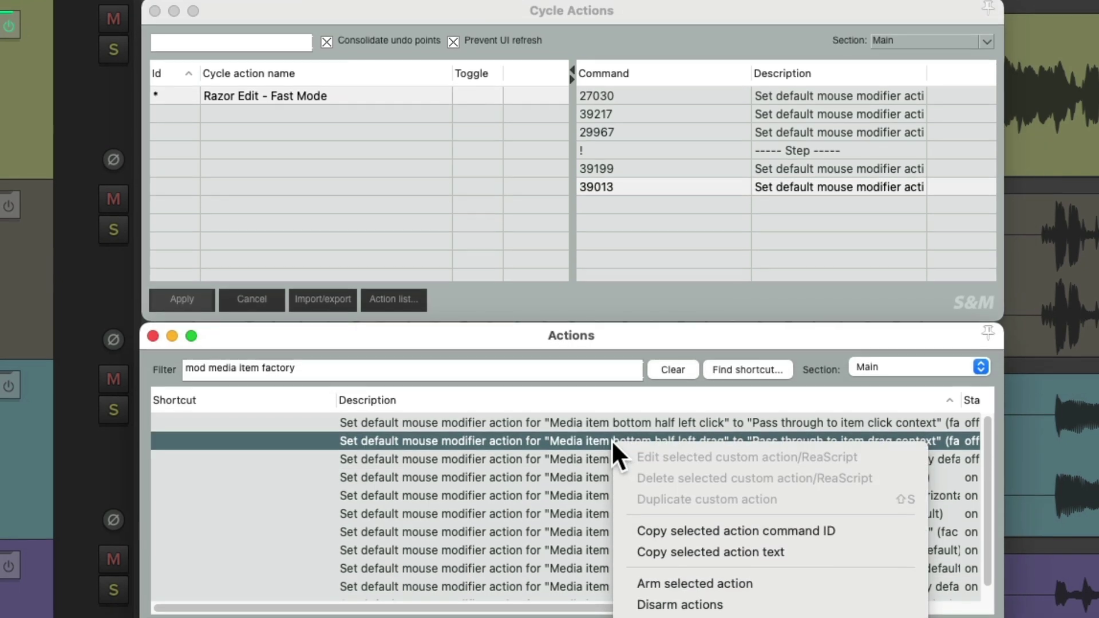
{"action": "left_click", "coordinate": [636, 530]}
{"action": "left_click", "coordinate": [627, 197]}
{"action": "right_click", "coordinate": [623, 213]}
{"action": "left_click", "coordinate": [623, 223]}
{"action": "key", "text": "super+v"}
{"action": "key", "text": "Return"}
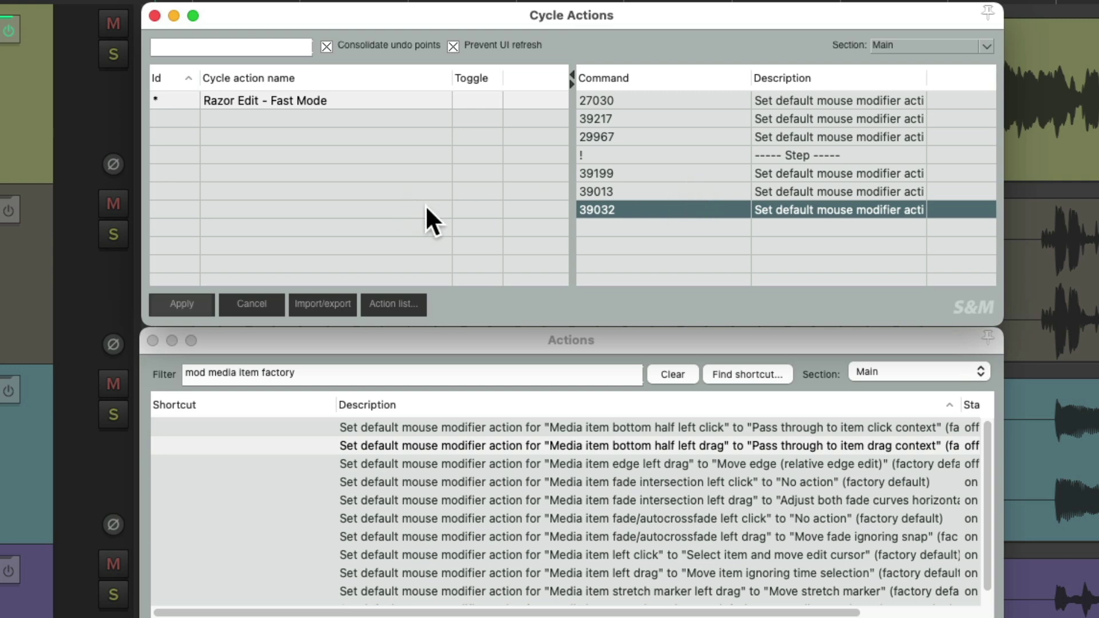
- Apply the new Razor Edit - Fast Mode cycle action and close the editor and action list
{"action": "left_click", "coordinate": [246, 101]}
{"action": "left_click", "coordinate": [191, 304]}
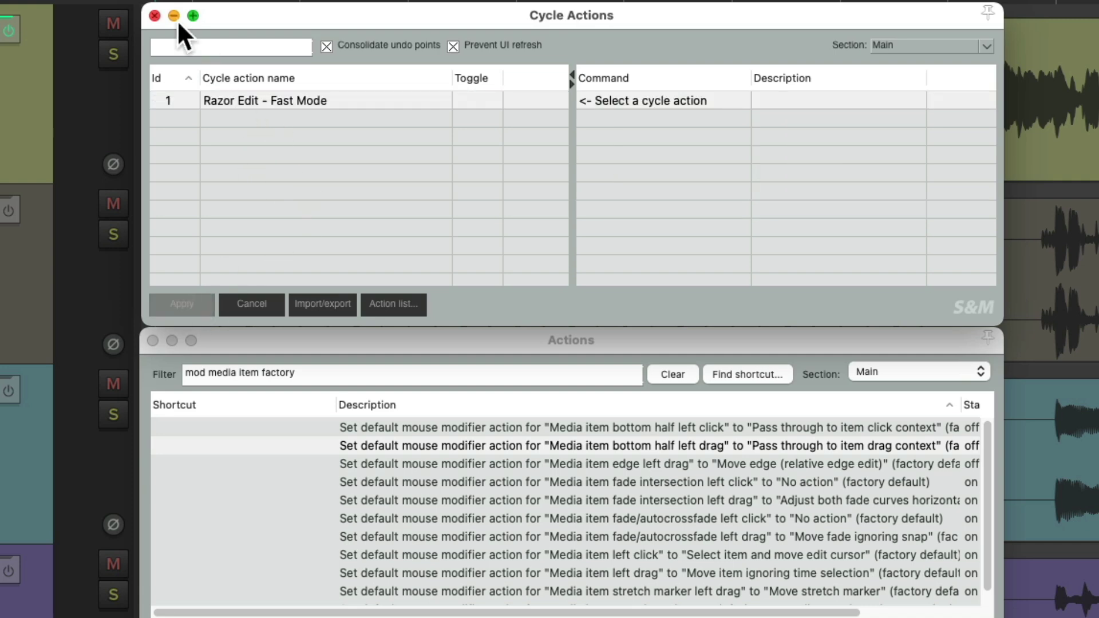
{"action": "left_click", "coordinate": [154, 16]}
{"action": "left_click", "coordinate": [152, 341]}
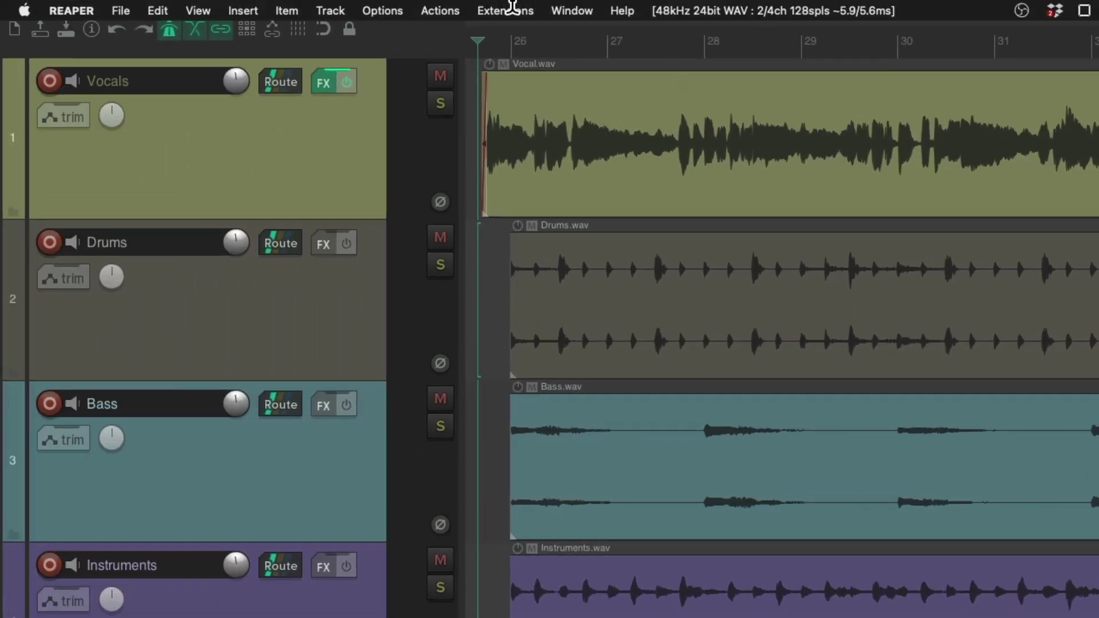
- Reopen the action list, filter it by 'razor edit fast', and select Razor Edit - Fast Mode
{"action": "left_click", "coordinate": [458, 11]}
{"action": "left_click", "coordinate": [412, 30]}
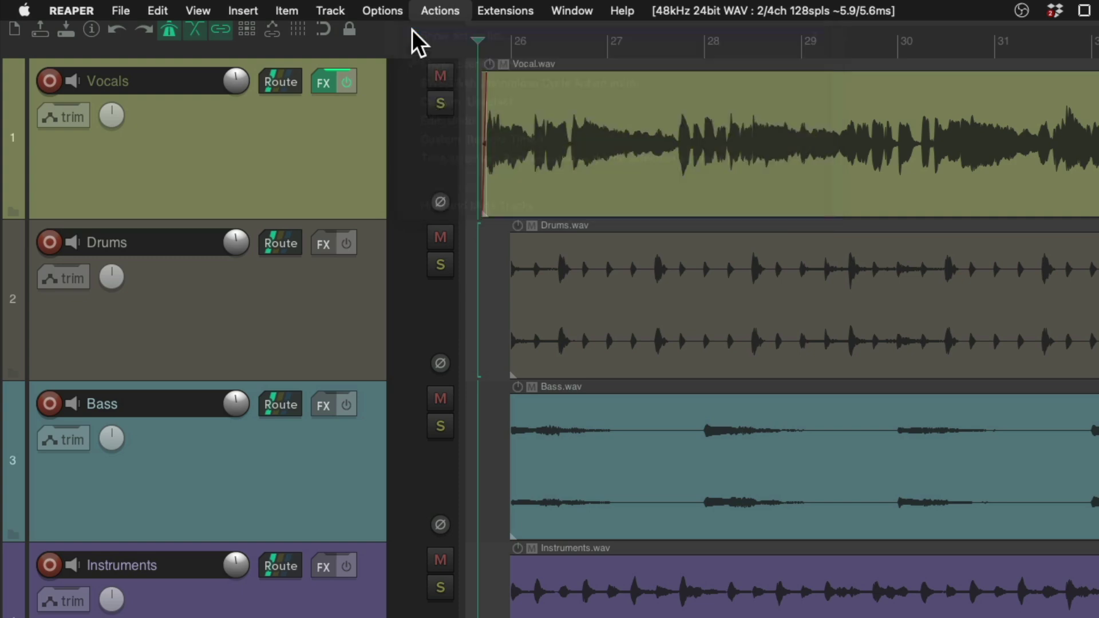
{"action": "type", "text": "razor edit fast"}
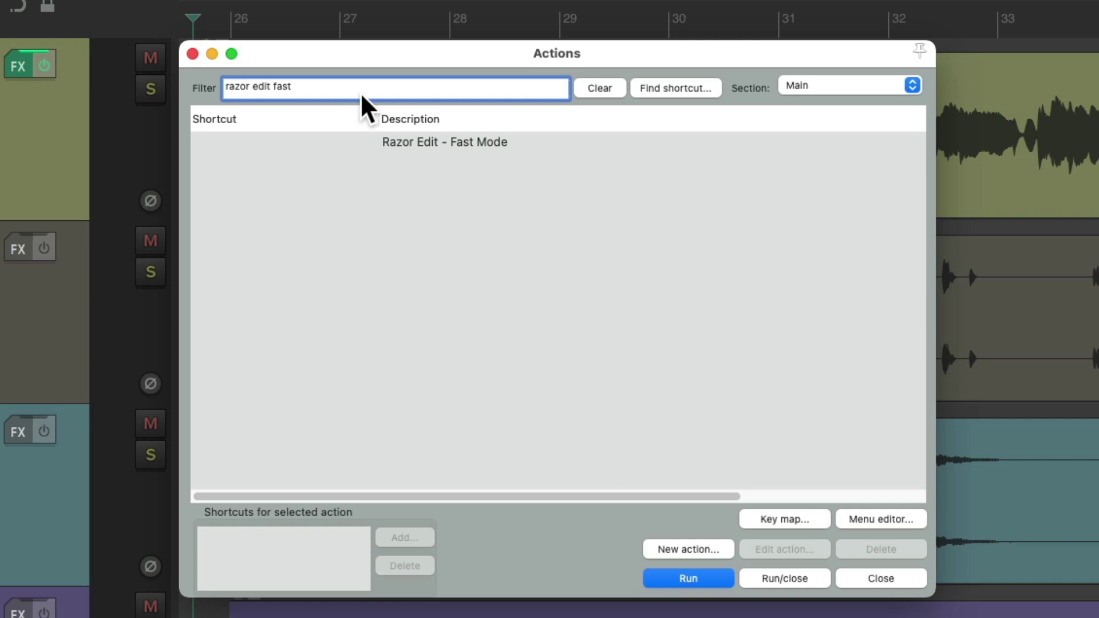
{"action": "left_click", "coordinate": [476, 143]}
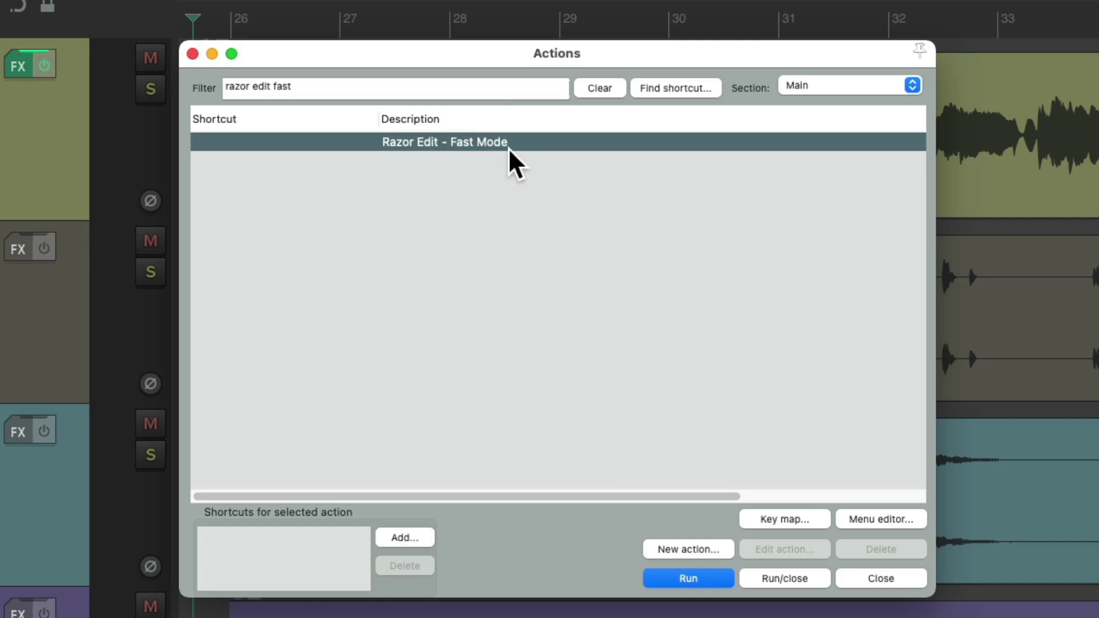
- Assign the F1 key as Razor Edit - Fast Mode's shortcut, confirm it, and close the action list
{"action": "left_click", "coordinate": [408, 537]}
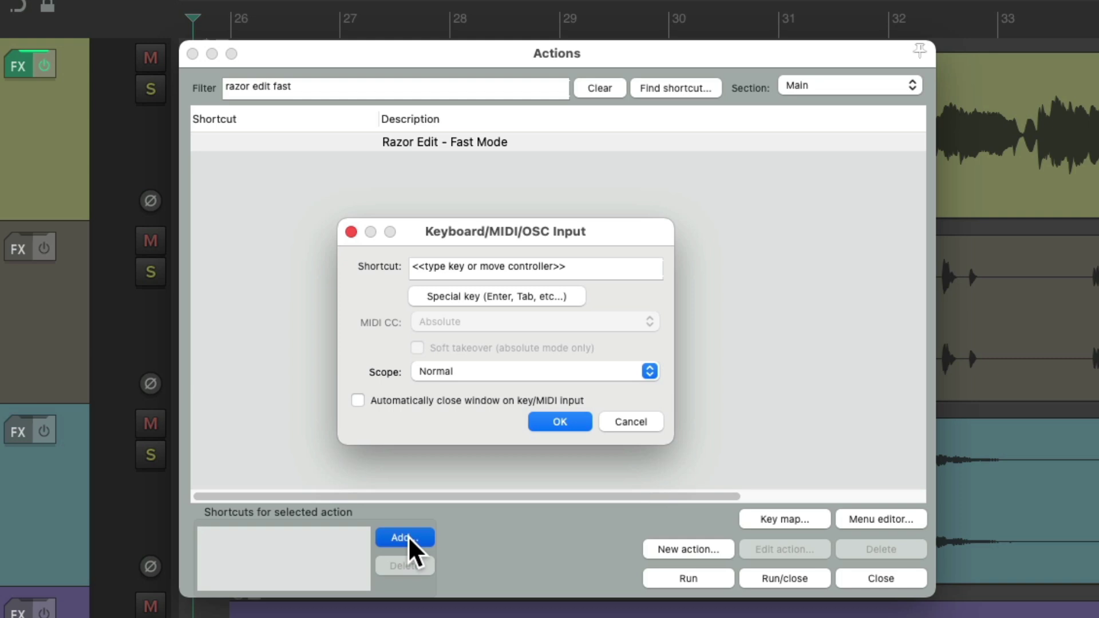
{"action": "key", "text": "F1"}
{"action": "key", "text": "Return"}
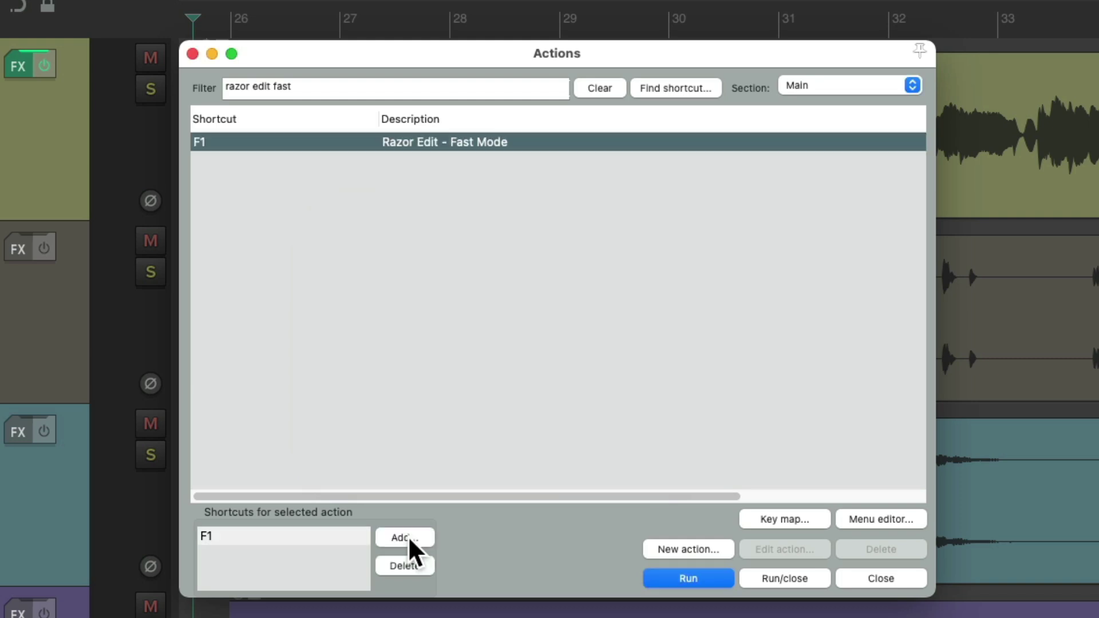
{"action": "key", "text": "Escape"}
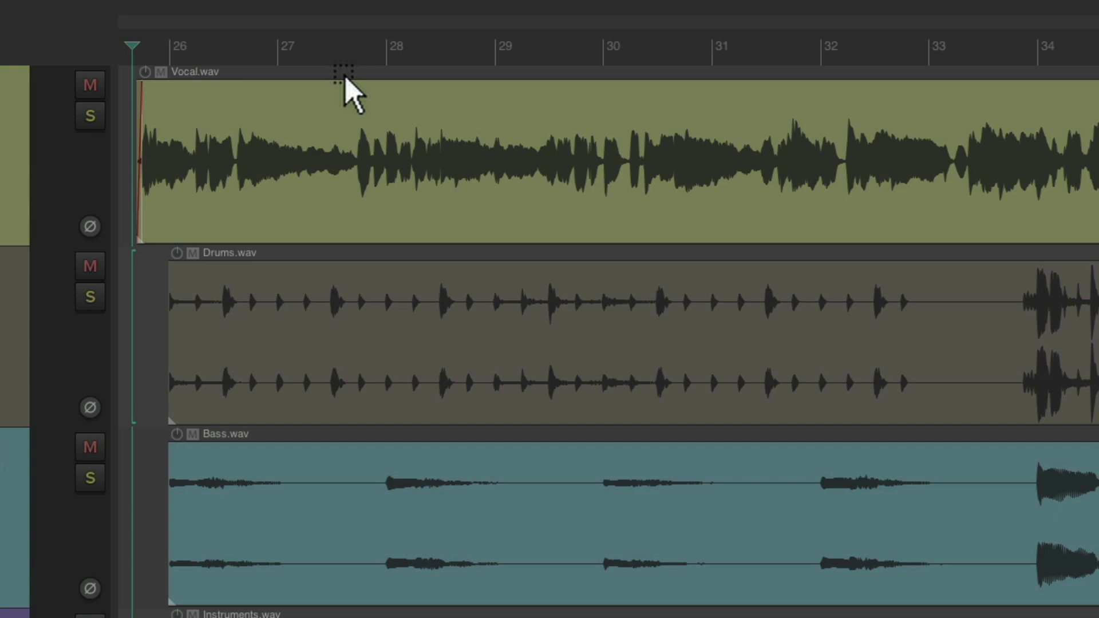
{"action": "left_click_drag", "start_coordinate": [328, 107], "coordinate": [544, 140]}
{"action": "left_click", "coordinate": [650, 137]}
{"action": "left_click_drag", "start_coordinate": [650, 137], "coordinate": [790, 149]}
{"action": "left_click", "coordinate": [580, 143]}
{"action": "left_click_drag", "start_coordinate": [567, 140], "coordinate": [413, 144]}
{"action": "left_click_drag", "start_coordinate": [503, 245], "coordinate": [473, 493]}
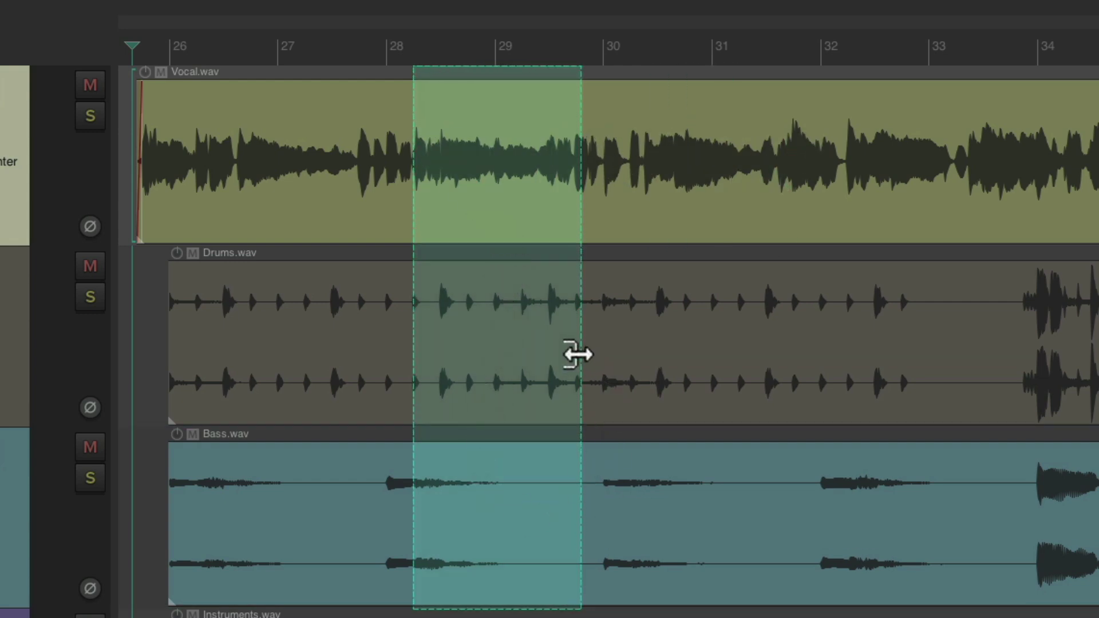
{"action": "left_click_drag", "start_coordinate": [580, 356], "coordinate": [654, 354]}
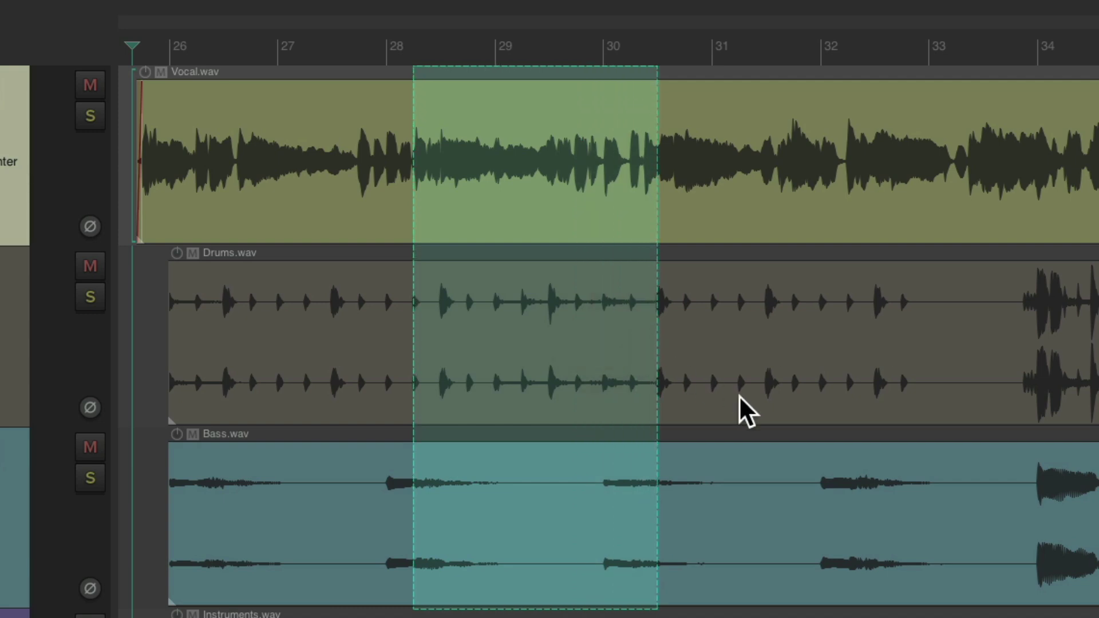
{"action": "left_click_drag", "start_coordinate": [732, 224], "coordinate": [871, 215]}
{"action": "left_click_drag", "start_coordinate": [814, 377], "coordinate": [962, 382]}
{"action": "left_click_drag", "start_coordinate": [700, 259], "coordinate": [381, 309]}
{"action": "left_click_drag", "start_coordinate": [332, 72], "coordinate": [538, 86]}
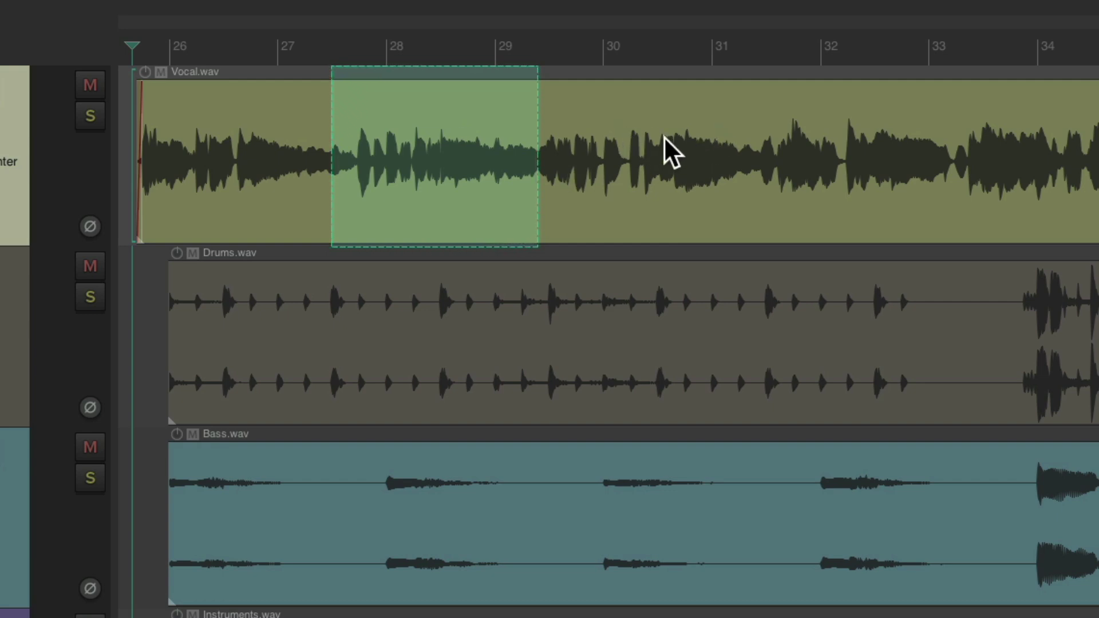
{"action": "left_click_drag", "start_coordinate": [760, 42], "coordinate": [411, 41]}
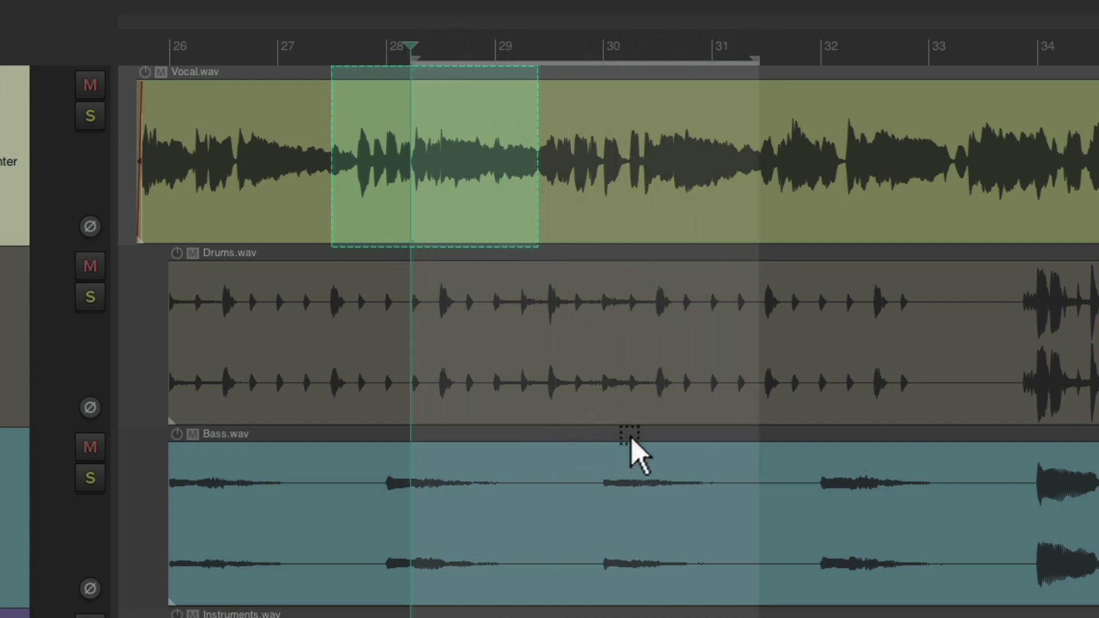
{"action": "key", "text": "ctrl+z"}
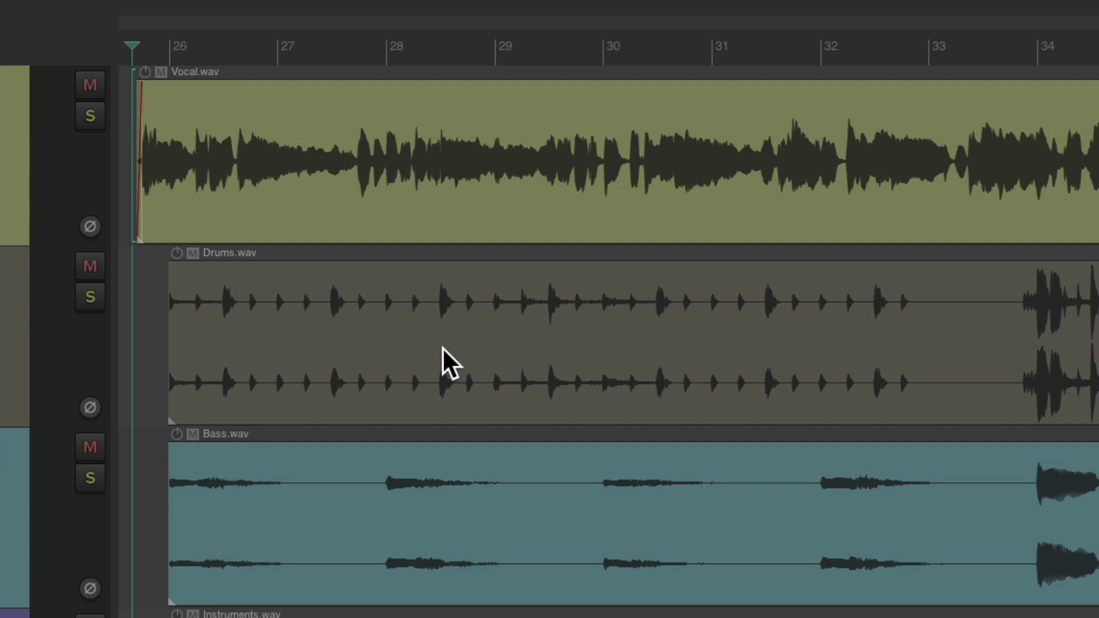
{"action": "left_click_drag", "start_coordinate": [401, 279], "coordinate": [584, 280]}
{"action": "key", "text": "ctrl+z"}
{"action": "left_click_drag", "start_coordinate": [407, 133], "coordinate": [593, 161]}
{"action": "key", "text": "ctrl+z"}
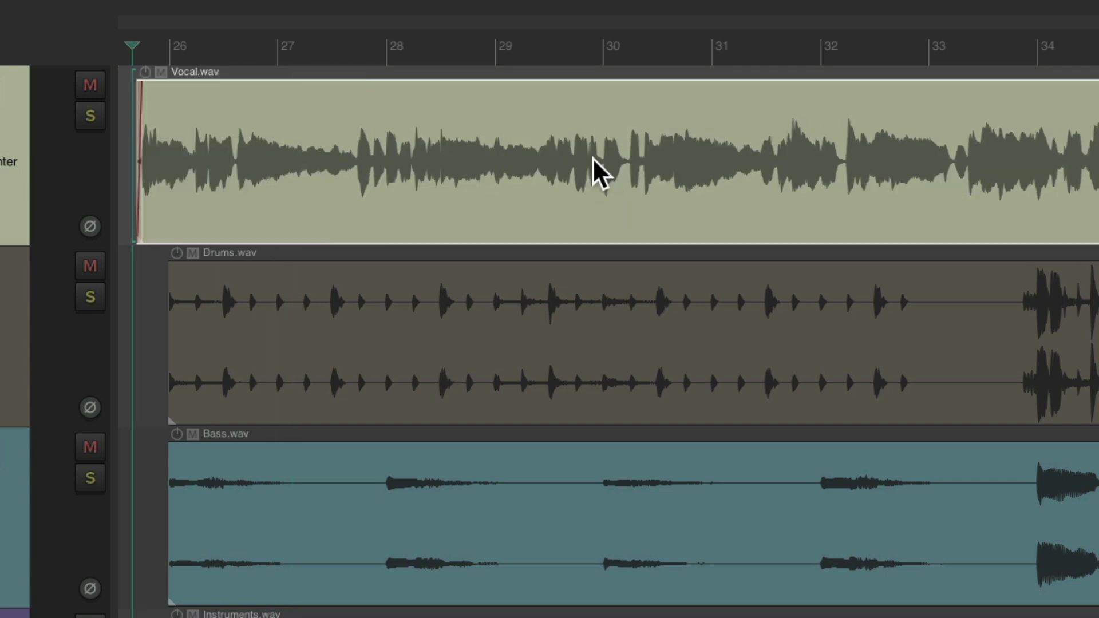
{"action": "key", "text": "Delete"}
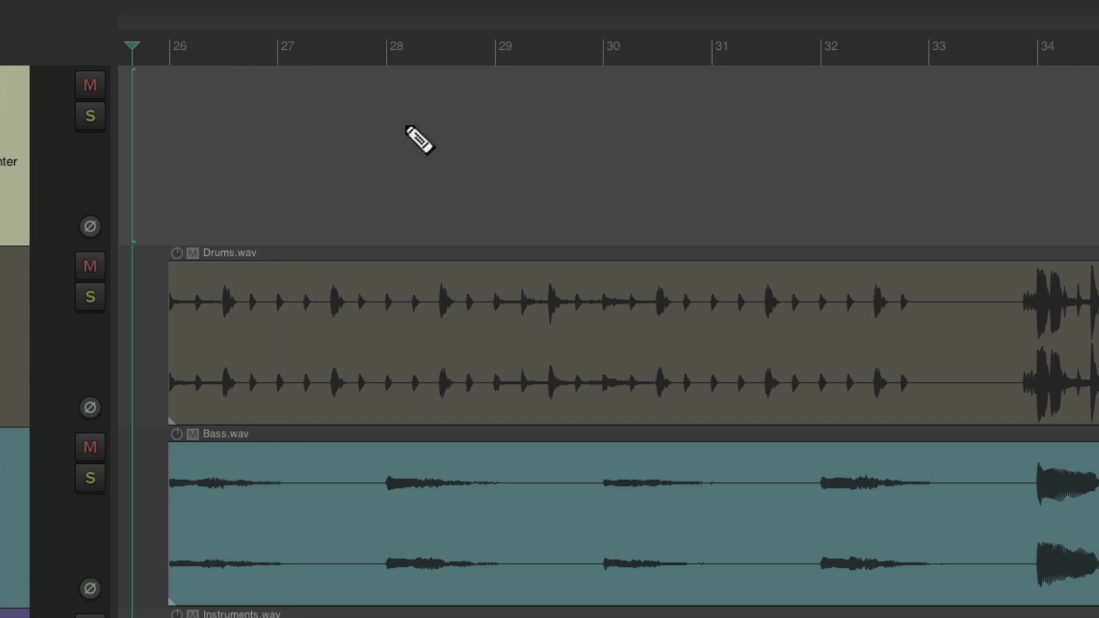
{"action": "key", "text": "ctrl+z"}
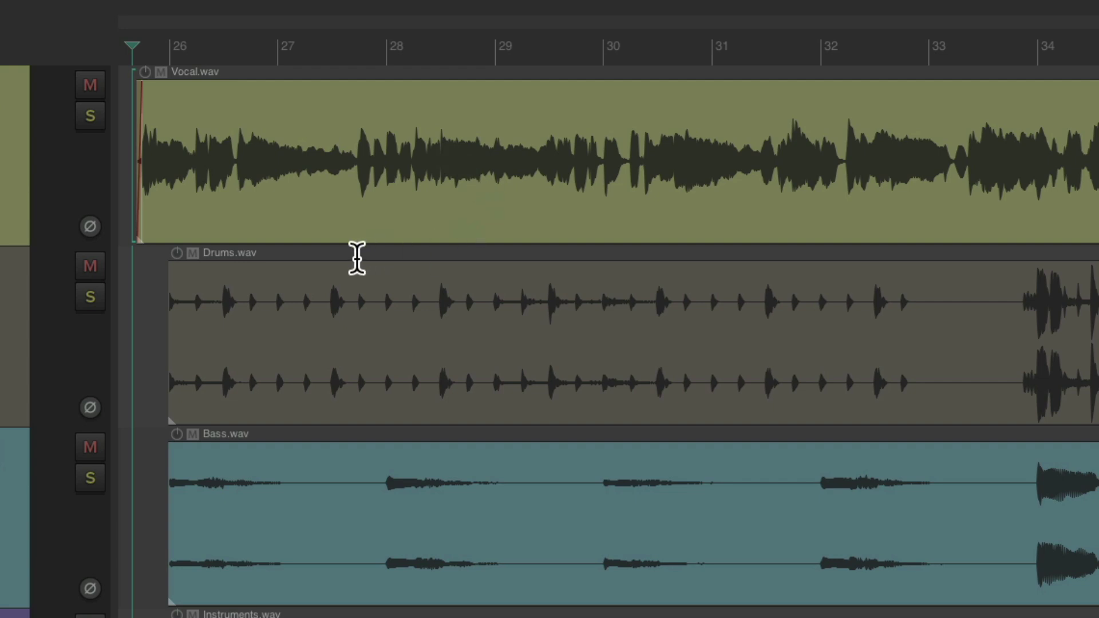
{"action": "left_click_drag", "start_coordinate": [316, 255], "coordinate": [481, 255]}
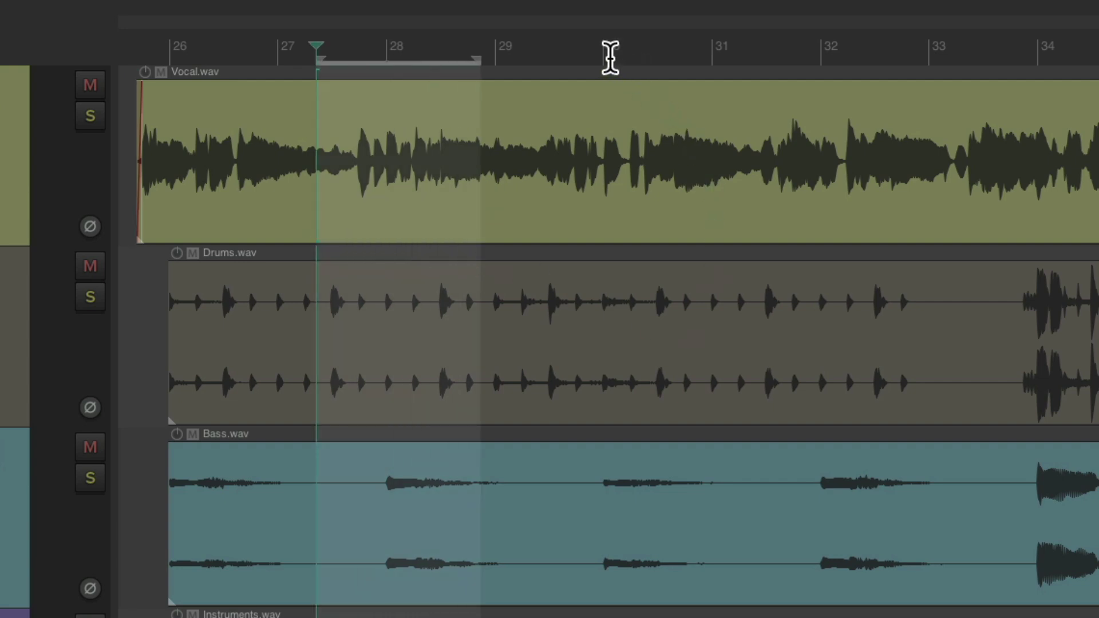
{"action": "left_click_drag", "start_coordinate": [608, 54], "coordinate": [832, 54]}
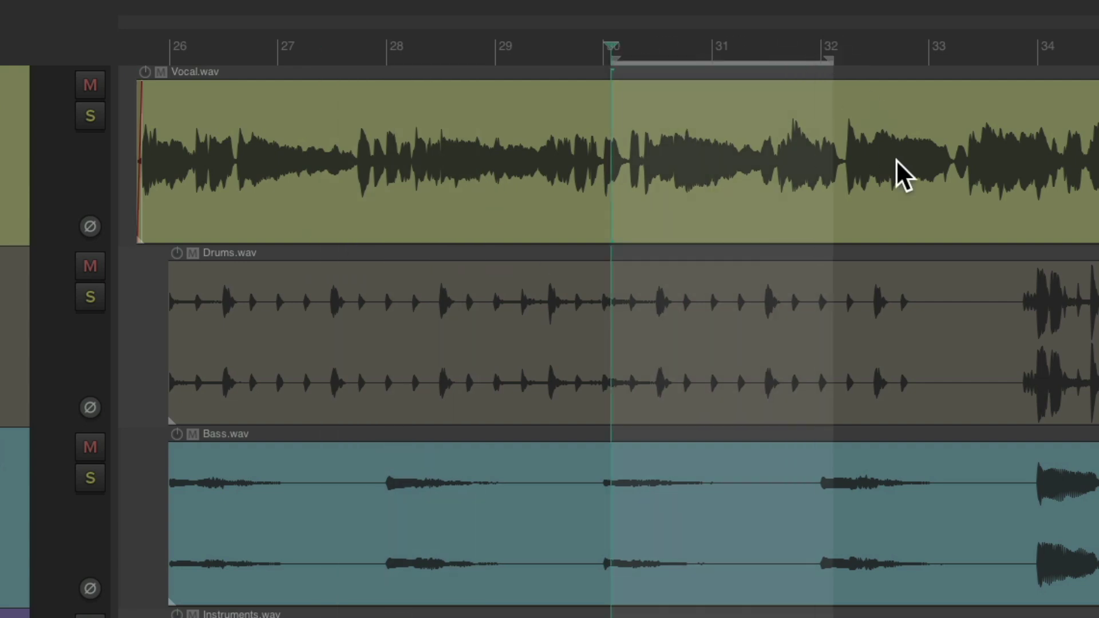
{"action": "key", "text": "Return"}
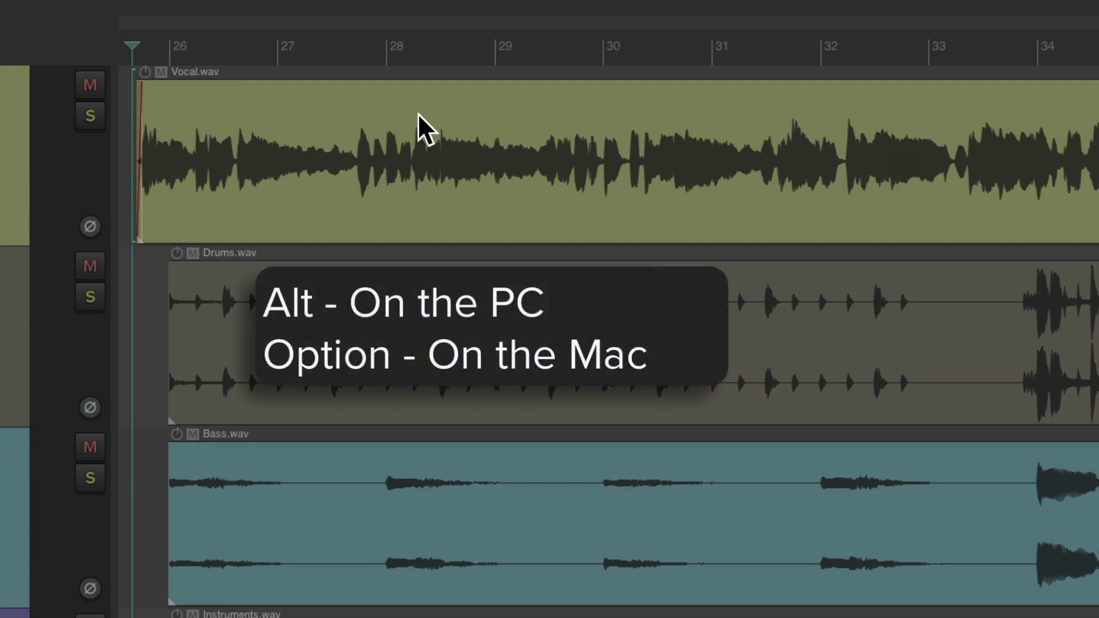
{"action": "left_click_drag", "start_coordinate": [418, 114], "coordinate": [553, 115]}
{"action": "left_click_drag", "start_coordinate": [636, 103], "coordinate": [805, 139]}
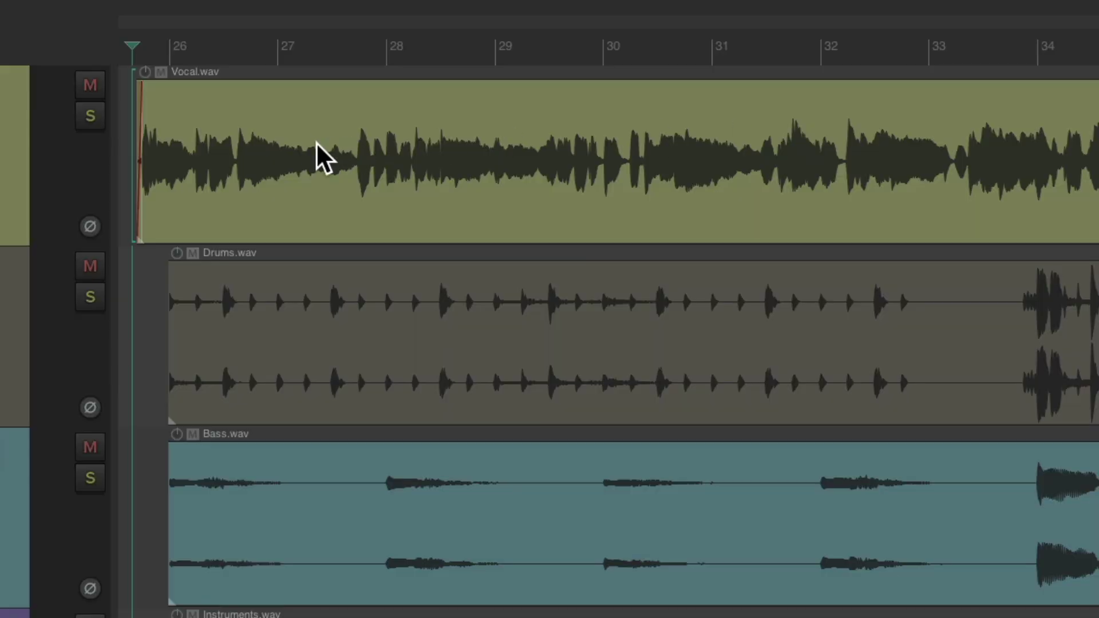
- Mark razor ranges on Vocal, Drums, Bass and Instruments, spanning roughly bars 27.5–33
{"action": "left_click_drag", "start_coordinate": [310, 132], "coordinate": [713, 132]}
{"action": "left_click_drag", "start_coordinate": [344, 302], "coordinate": [487, 304]}
{"action": "left_click_drag", "start_coordinate": [676, 309], "coordinate": [823, 300]}
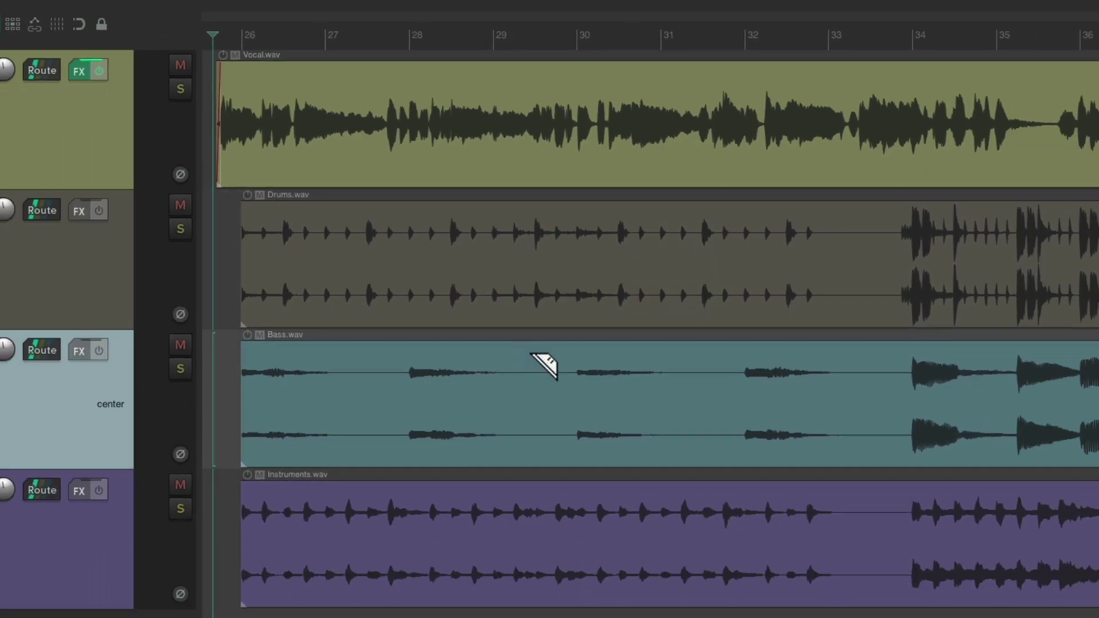
{"action": "left_click_drag", "start_coordinate": [516, 366], "coordinate": [695, 510]}
{"action": "left_click_drag", "start_coordinate": [854, 235], "coordinate": [404, 408]}
- Add more Vocal and Drums ranges up to bar 34.3, then clear them and select the Drums track
{"action": "left_click_drag", "start_coordinate": [333, 172], "coordinate": [466, 172]}
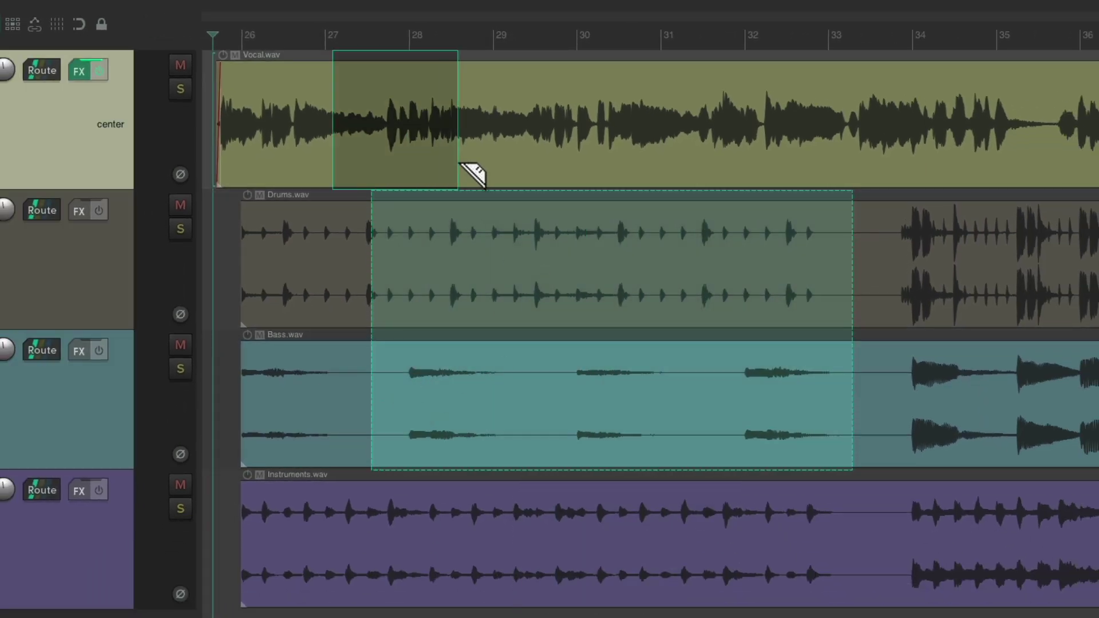
{"action": "left_click_drag", "start_coordinate": [604, 170], "coordinate": [780, 175]}
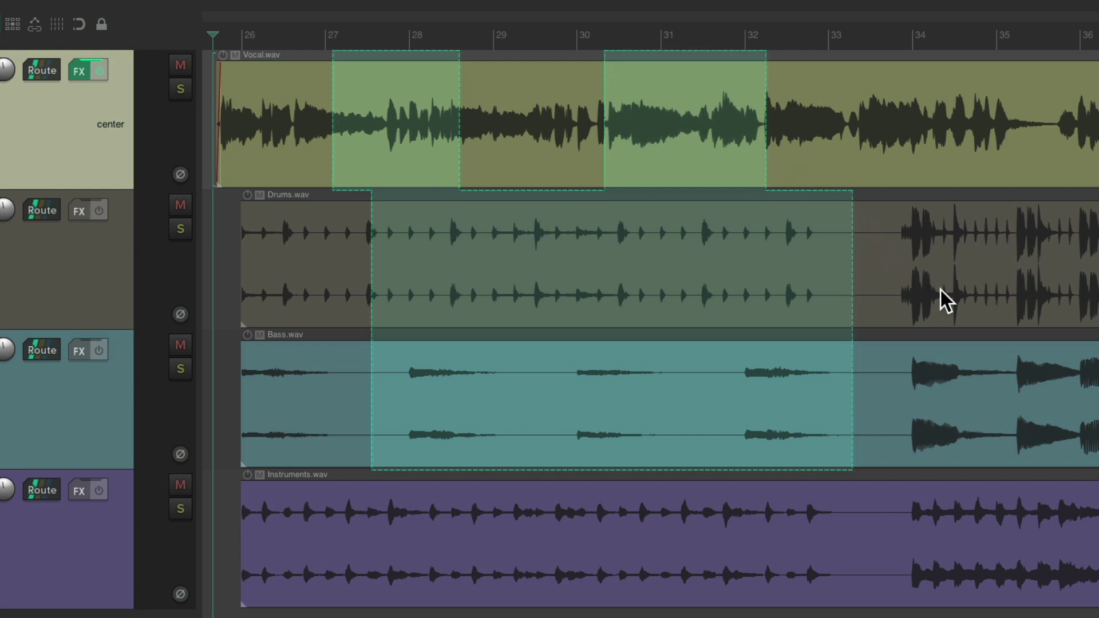
{"action": "left_click_drag", "start_coordinate": [944, 299], "coordinate": [312, 307]}
{"action": "left_click", "coordinate": [527, 325]}
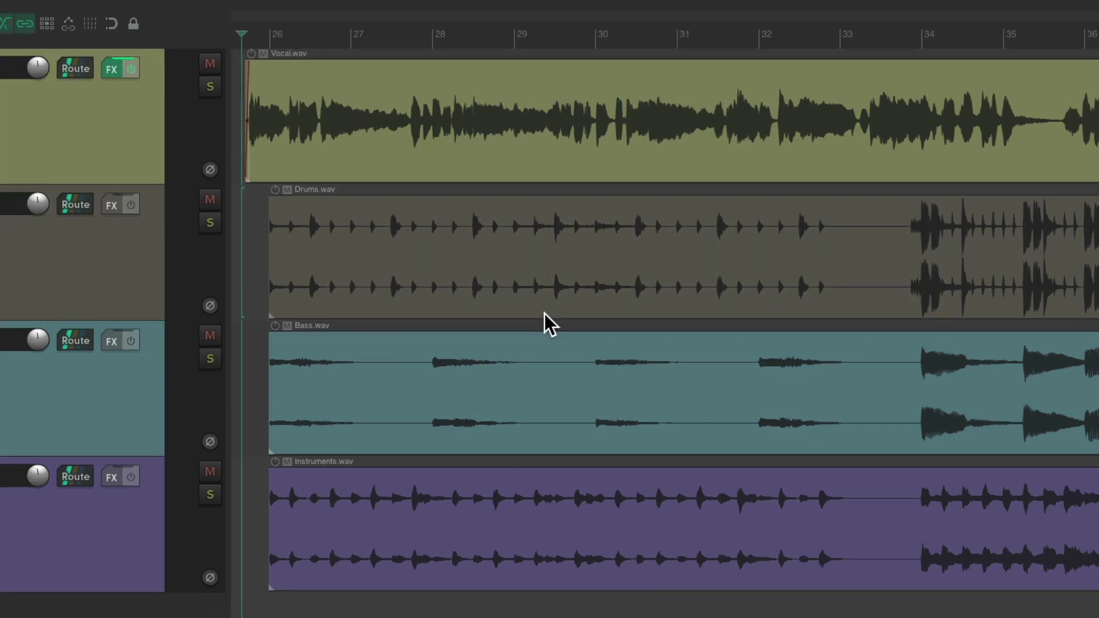
{"action": "left_click", "coordinate": [48, 257]}
- Show the Drums volume envelope with V and draw a freehand curve with a dip and rise
{"action": "key", "text": "v"}
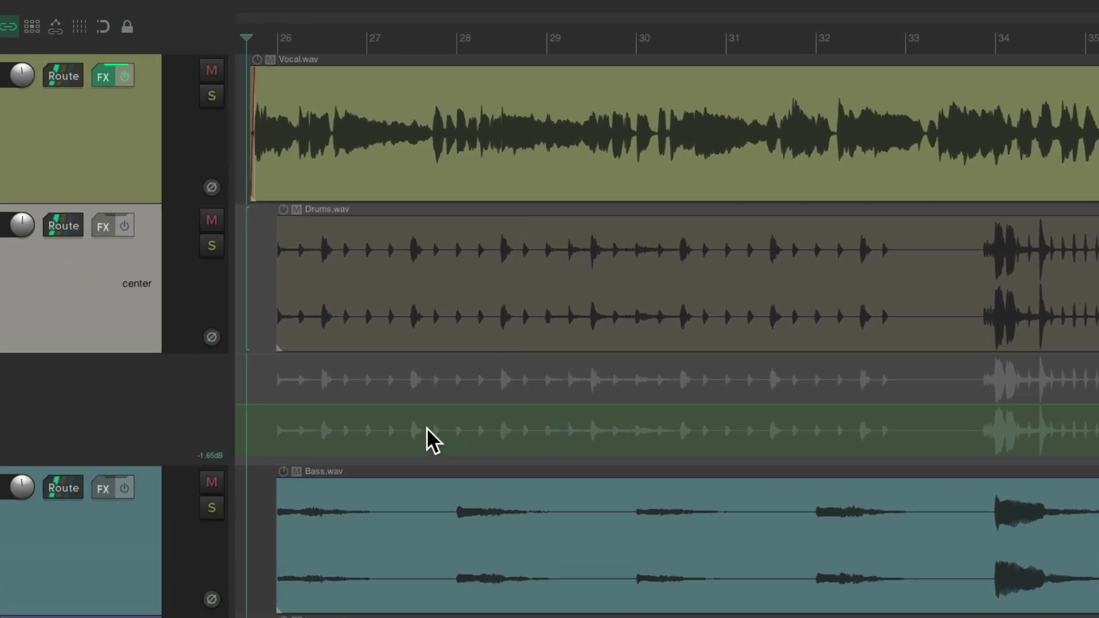
{"action": "left_click_drag", "start_coordinate": [456, 329], "coordinate": [590, 324]}
{"action": "mouse_move", "coordinate": [531, 408]}
{"action": "left_mouse_down"}
{"action": "mouse_move", "coordinate": [718, 395]}
{"action": "mouse_move", "coordinate": [744, 404]}
{"action": "left_mouse_up"}
- Select two sections of the Drums volume envelope and drag each one lower
{"action": "left_click_drag", "start_coordinate": [344, 395], "coordinate": [774, 399]}
{"action": "mouse_move", "coordinate": [579, 407]}
{"action": "left_mouse_down"}
{"action": "mouse_move", "coordinate": [580, 423]}
{"action": "mouse_move", "coordinate": [579, 397]}
{"action": "left_mouse_up"}
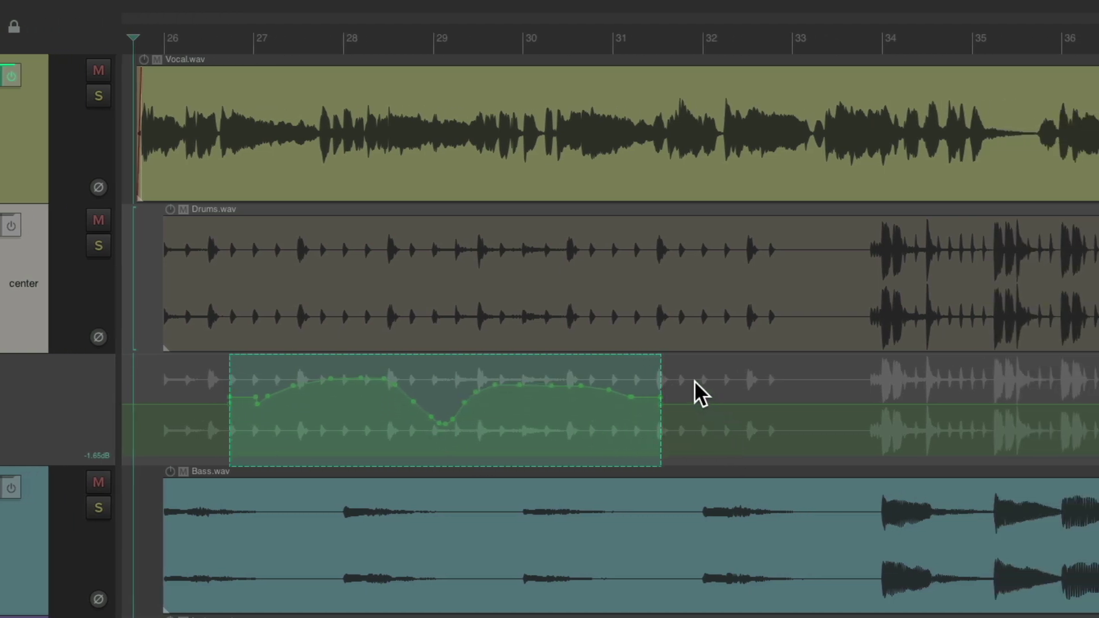
{"action": "left_click_drag", "start_coordinate": [747, 388], "coordinate": [916, 400]}
{"action": "left_click_drag", "start_coordinate": [782, 407], "coordinate": [782, 425]}
- Razor-select the envelope around bars 28–31 and lower the section inside the range
{"action": "left_click_drag", "start_coordinate": [730, 262], "coordinate": [539, 265]}
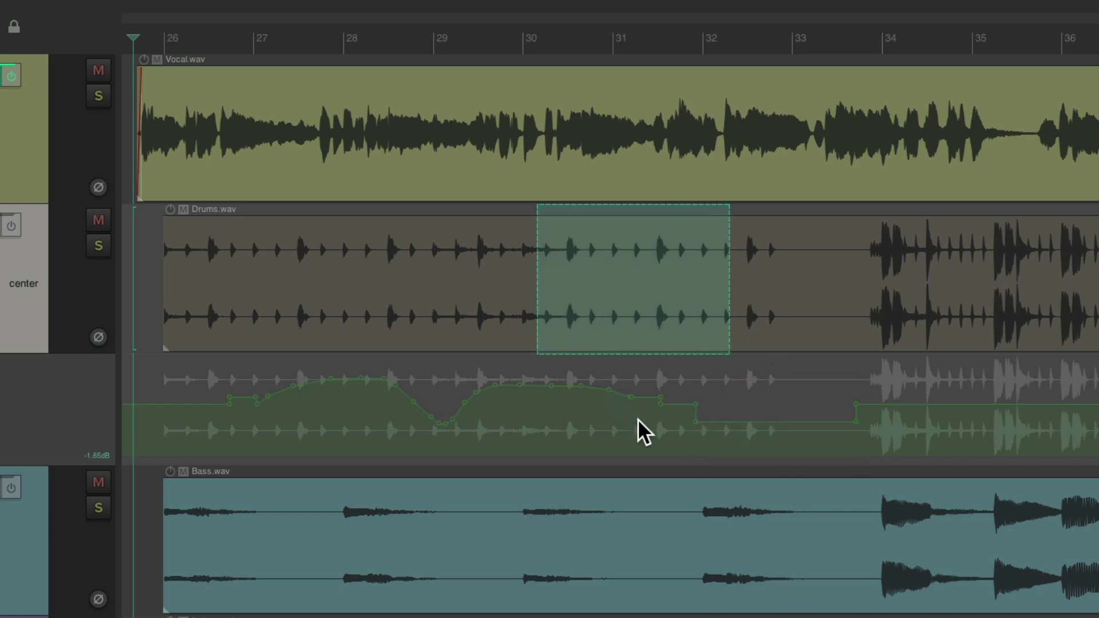
{"action": "left_click_drag", "start_coordinate": [665, 400], "coordinate": [637, 381]}
{"action": "left_click_drag", "start_coordinate": [382, 402], "coordinate": [382, 402]}
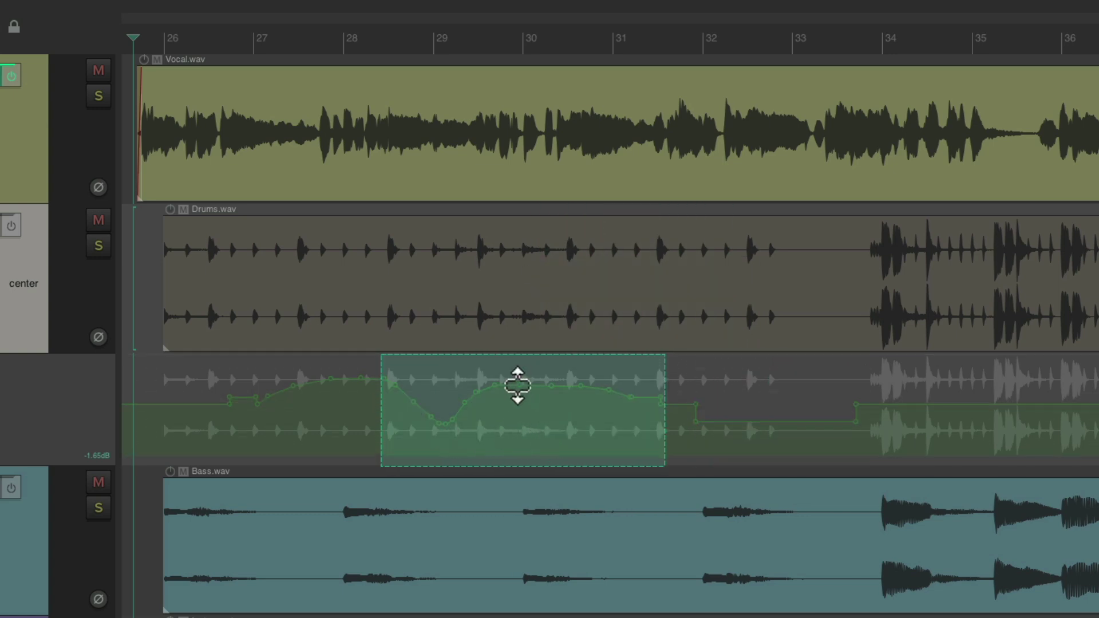
{"action": "left_click_drag", "start_coordinate": [517, 386], "coordinate": [519, 392]}
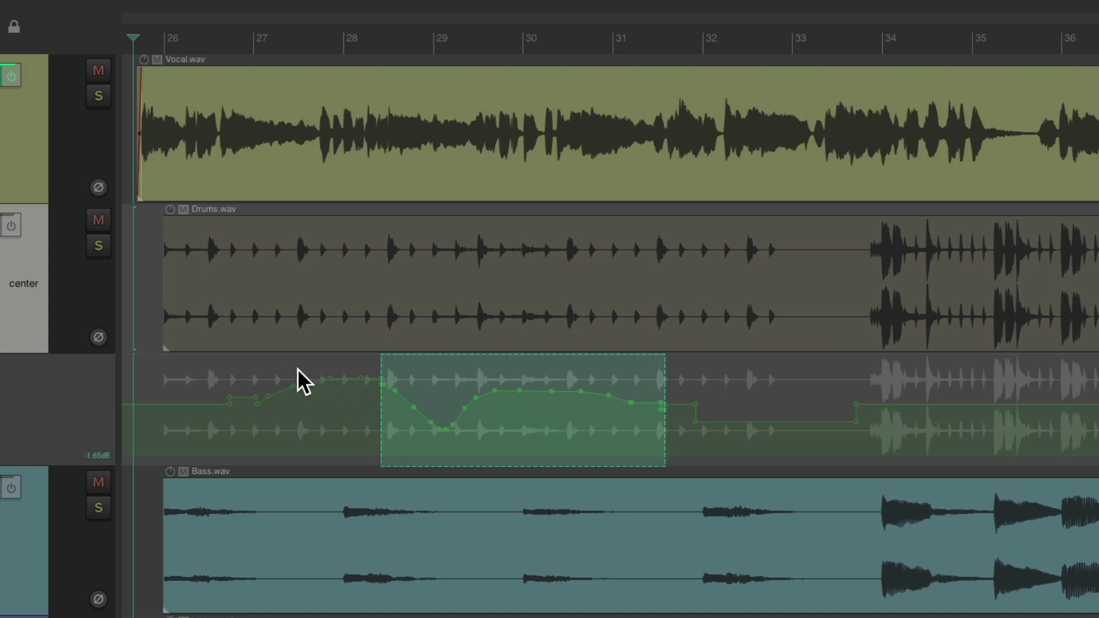
{"action": "left_click_drag", "start_coordinate": [277, 376], "coordinate": [472, 382]}
{"action": "left_click_drag", "start_coordinate": [553, 391], "coordinate": [702, 380]}
{"action": "left_click_drag", "start_coordinate": [302, 255], "coordinate": [412, 253]}
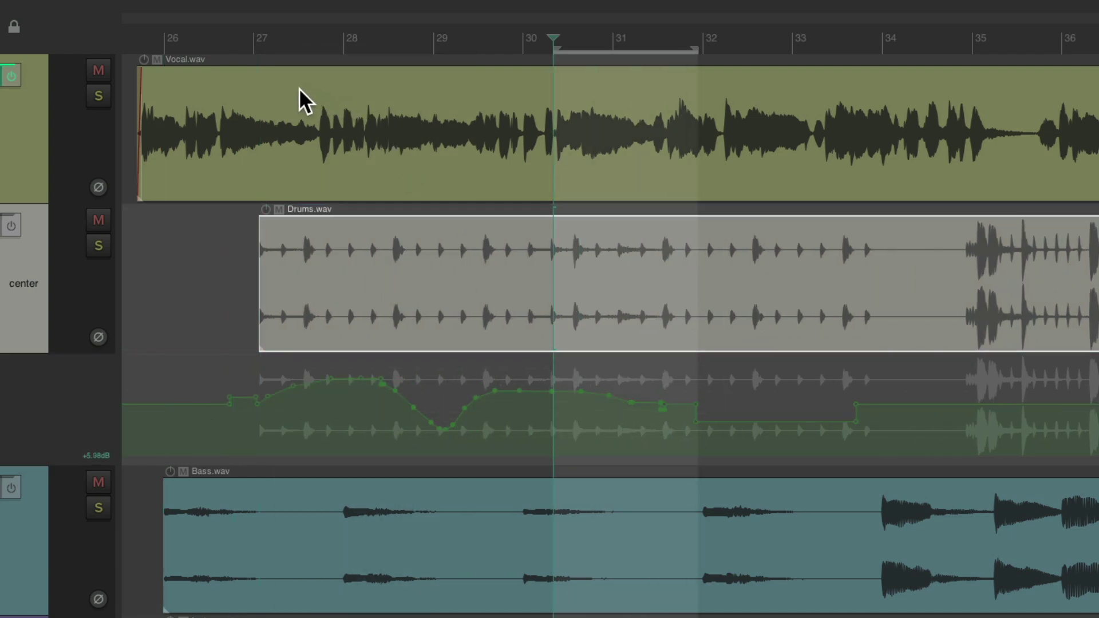
{"action": "left_click_drag", "start_coordinate": [296, 98], "coordinate": [456, 115]}
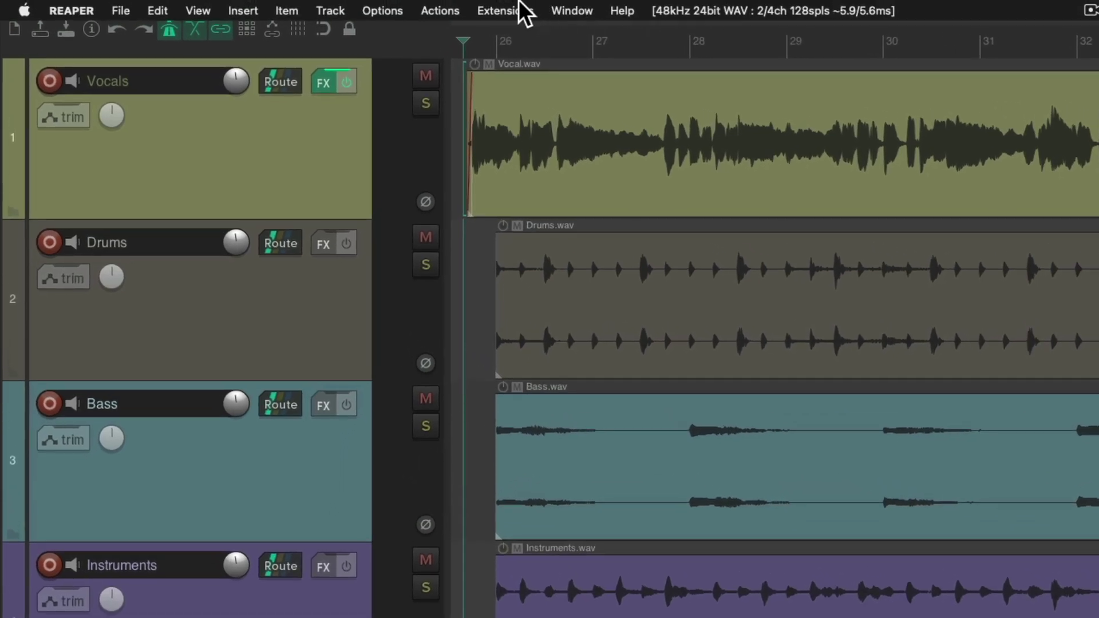
- In the Cycle Action editor, tick Toggle for Razor Edit - Fast Mode, apply, and close it
{"action": "left_click", "coordinate": [449, 2]}
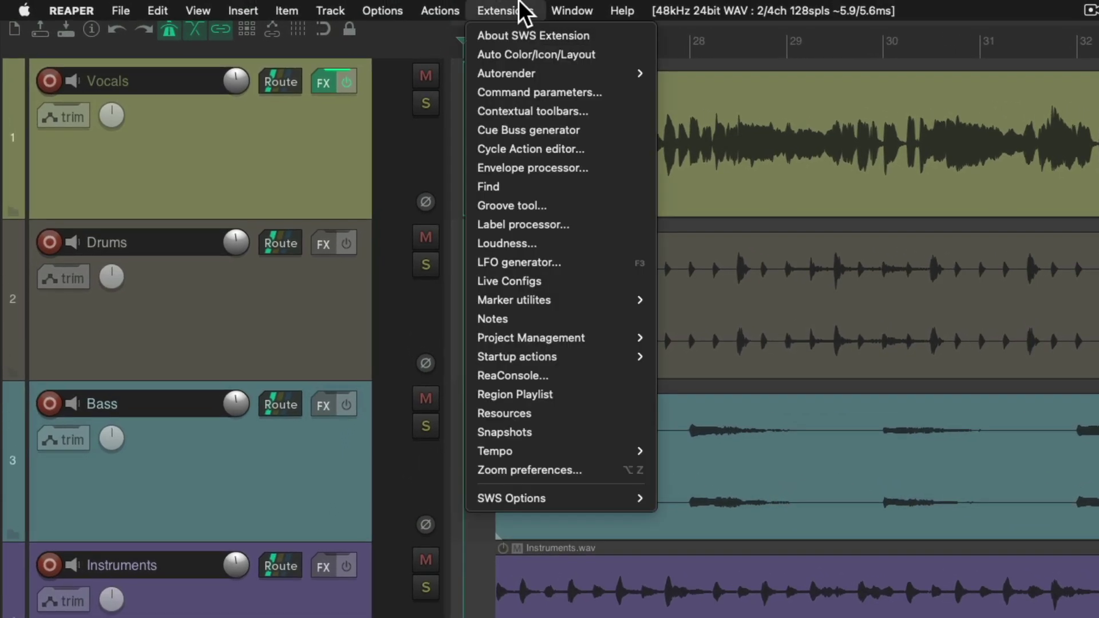
{"action": "left_click", "coordinate": [474, 155]}
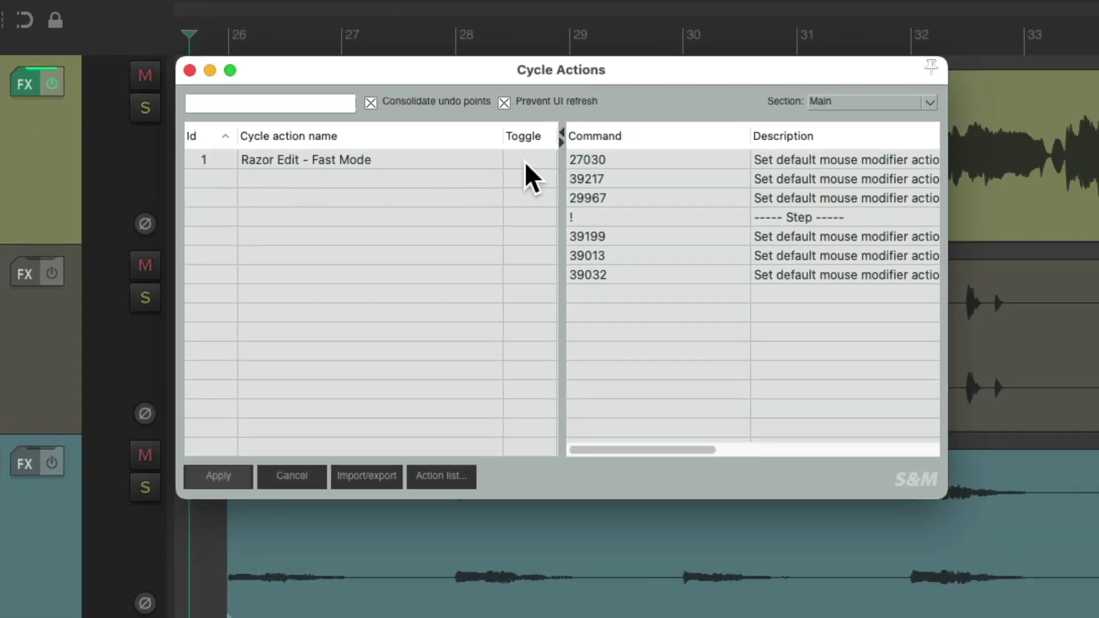
{"action": "left_click", "coordinate": [525, 163]}
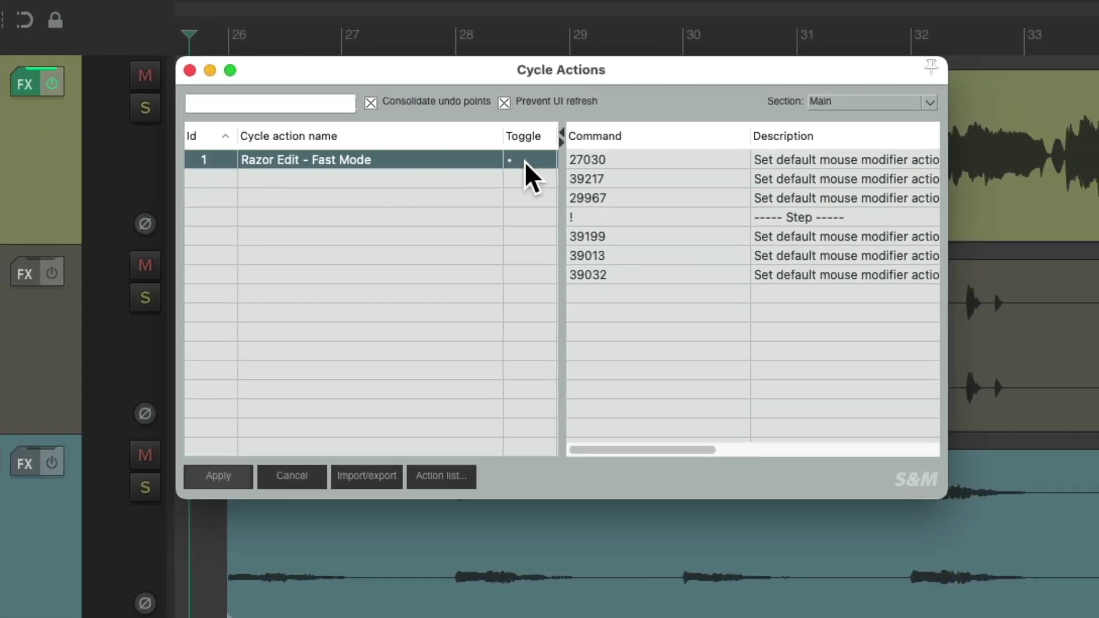
{"action": "left_click", "coordinate": [233, 482]}
{"action": "left_click", "coordinate": [191, 70]}
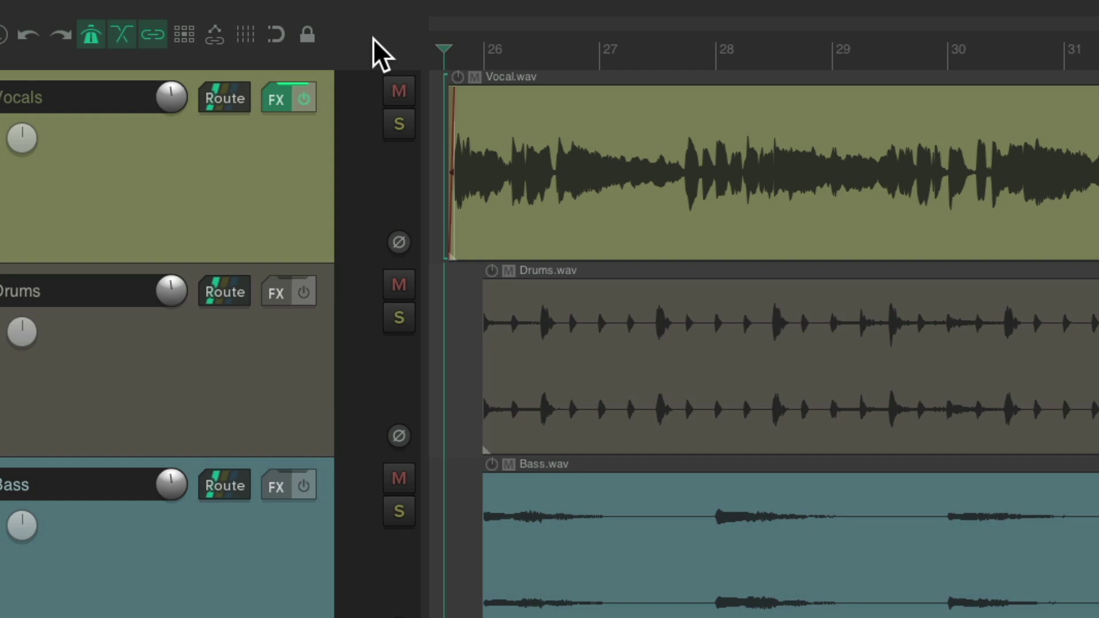
- From the toolbar's Customize toolbar window, add Razor Edit - Fast Mode, found by filtering 'fast'
{"action": "right_click", "coordinate": [373, 37]}
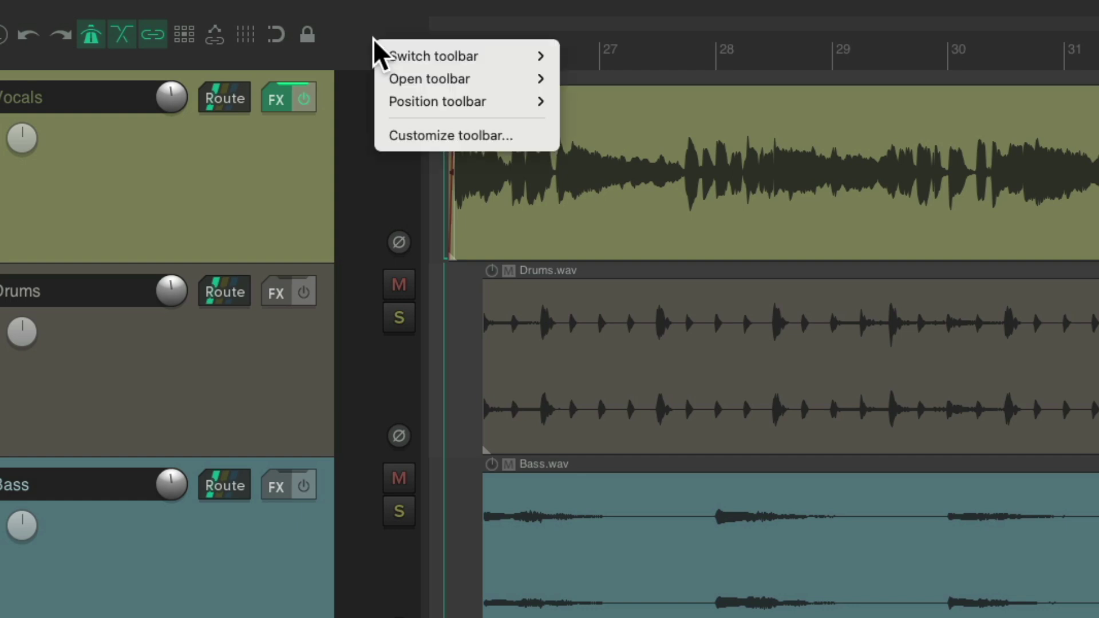
{"action": "left_click", "coordinate": [379, 140]}
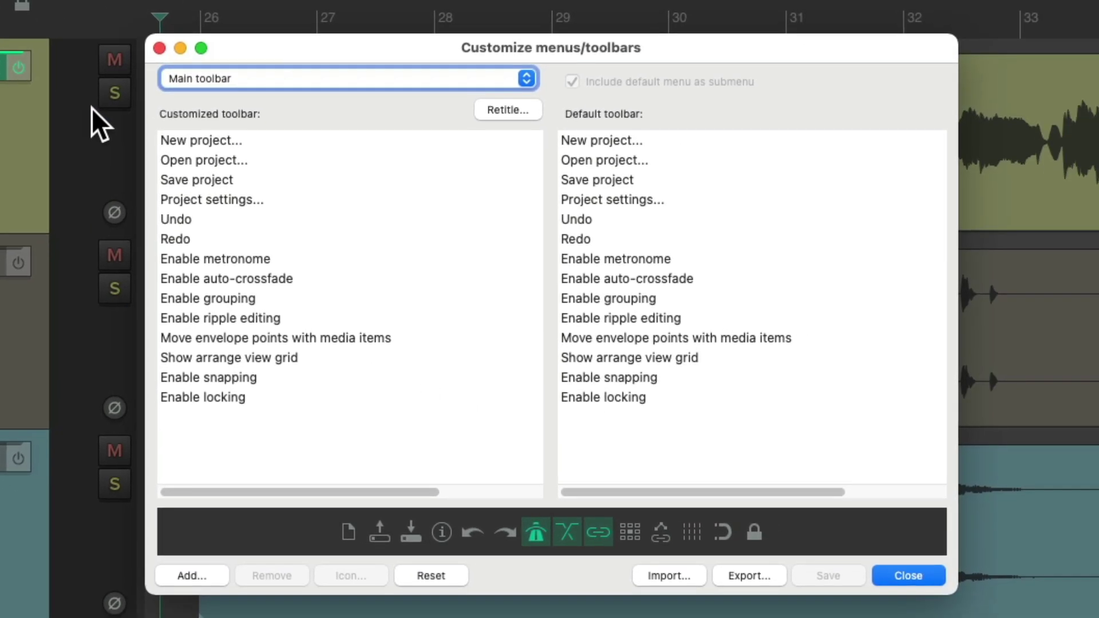
{"action": "left_click", "coordinate": [210, 576]}
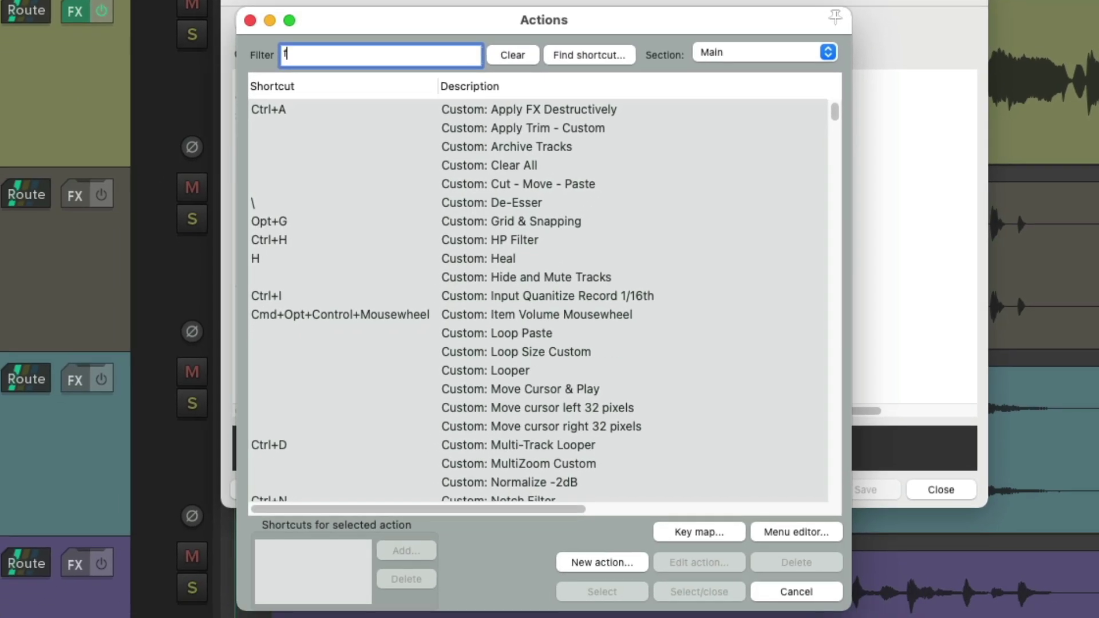
{"action": "type", "text": "fast"}
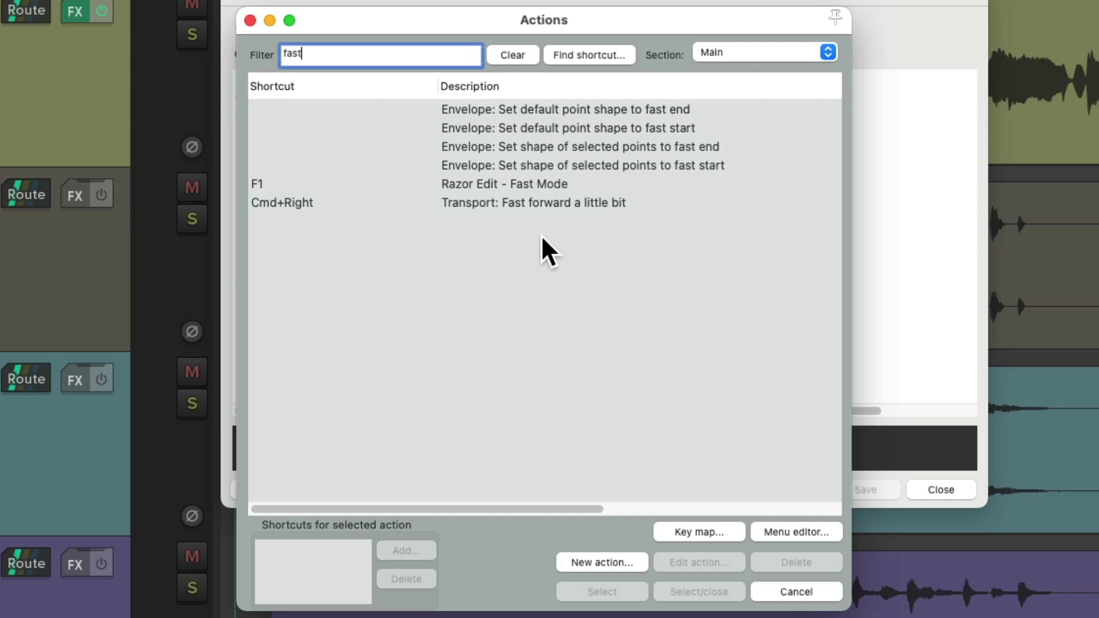
{"action": "left_click", "coordinate": [572, 184]}
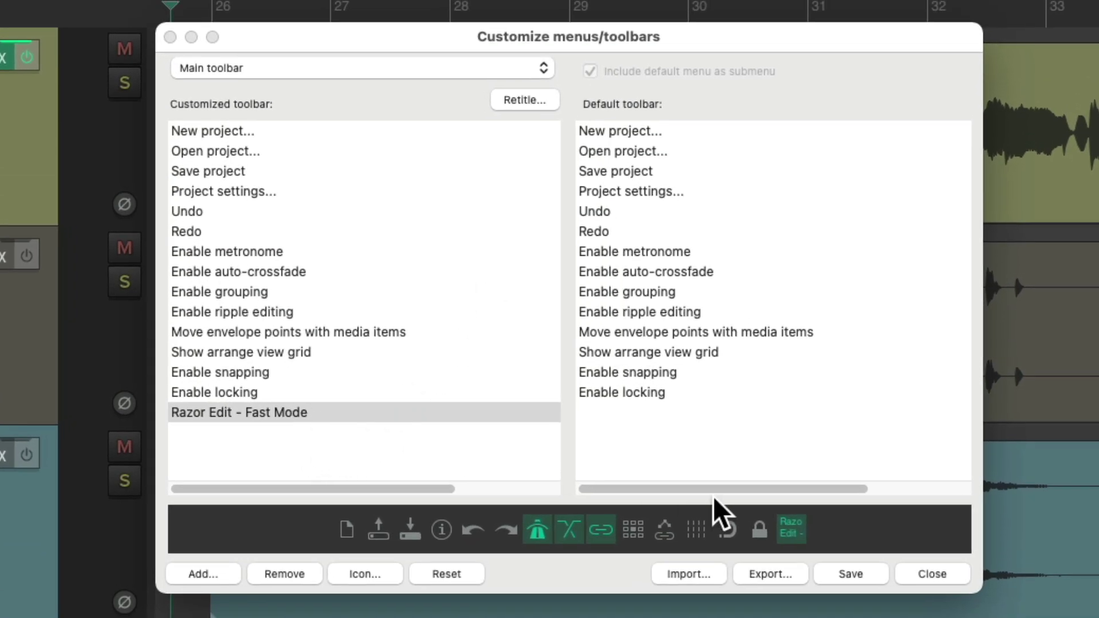
- Set the new button's icon to toolbar_tool_razor_blade.png via a 'razo' search, then save and close
{"action": "left_click", "coordinate": [365, 573]}
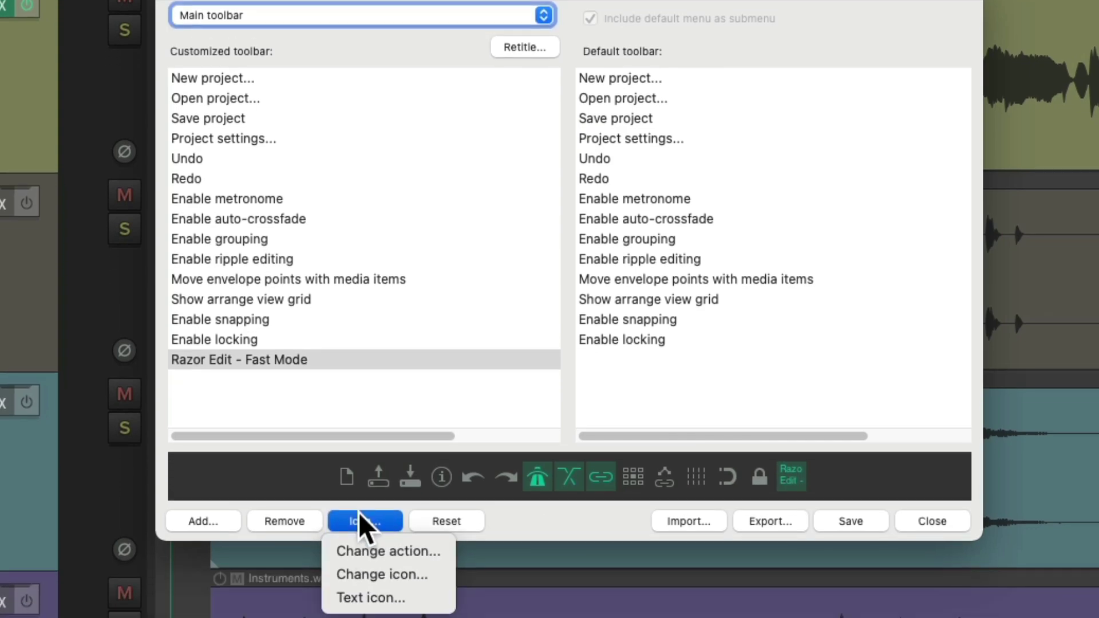
{"action": "left_click", "coordinate": [338, 573]}
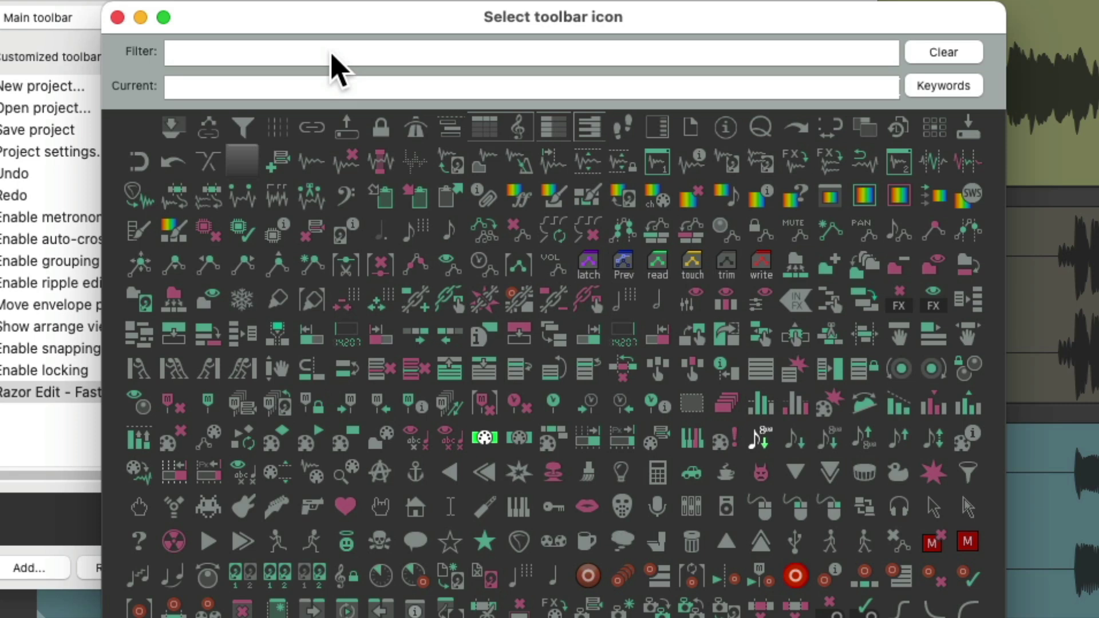
{"action": "left_click", "coordinate": [378, 39]}
{"action": "type", "text": "razor"}
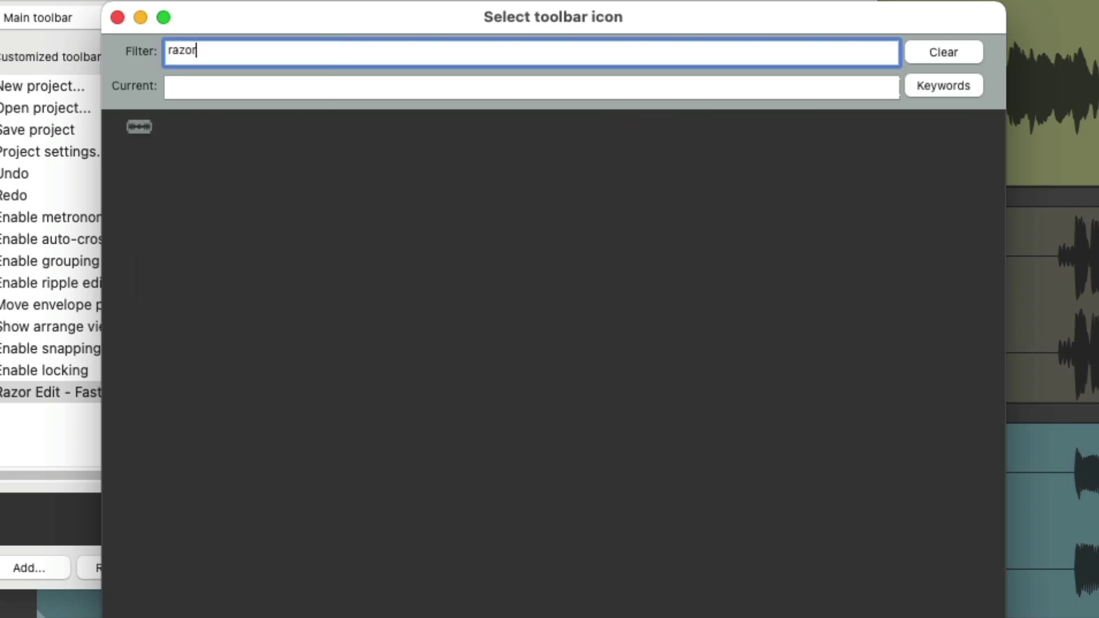
{"action": "left_click", "coordinate": [133, 128]}
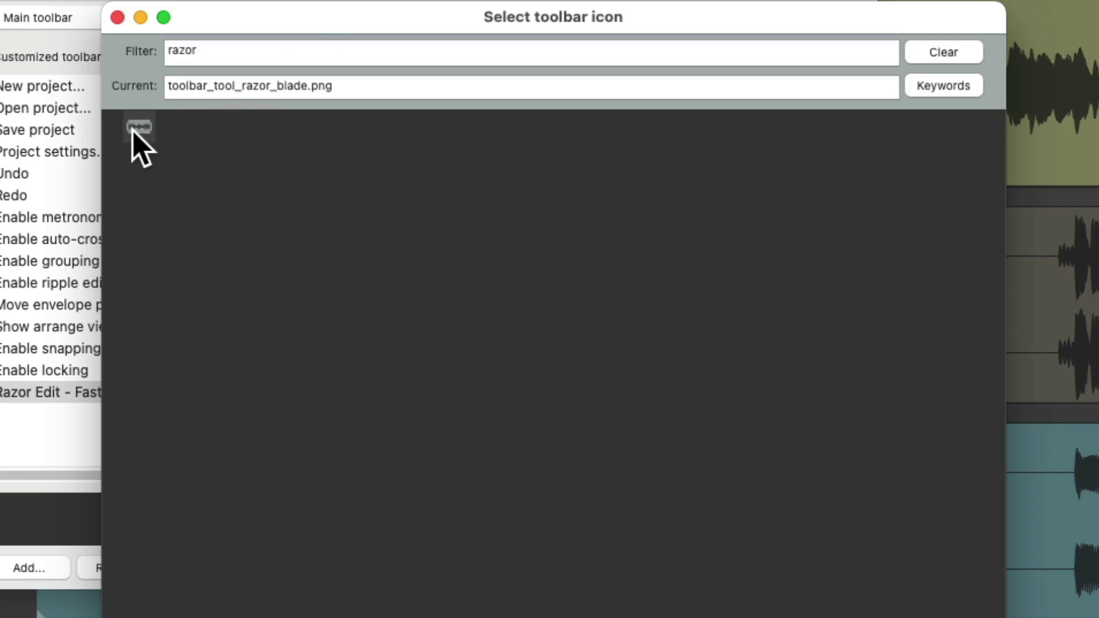
{"action": "left_click", "coordinate": [117, 18]}
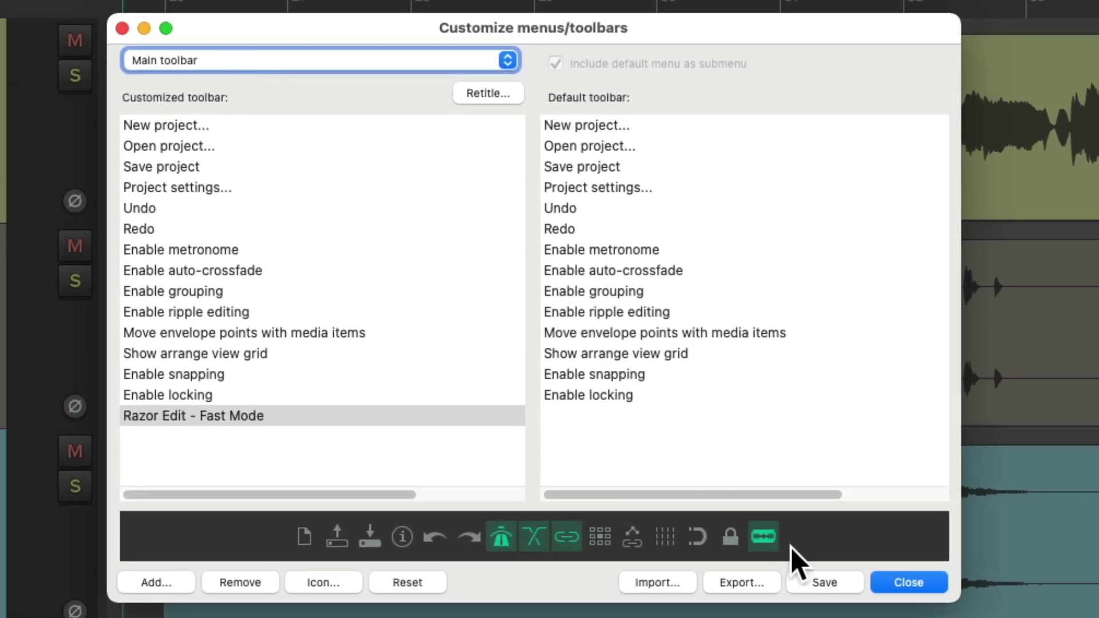
{"action": "left_click", "coordinate": [824, 582]}
{"action": "left_click", "coordinate": [897, 581]}
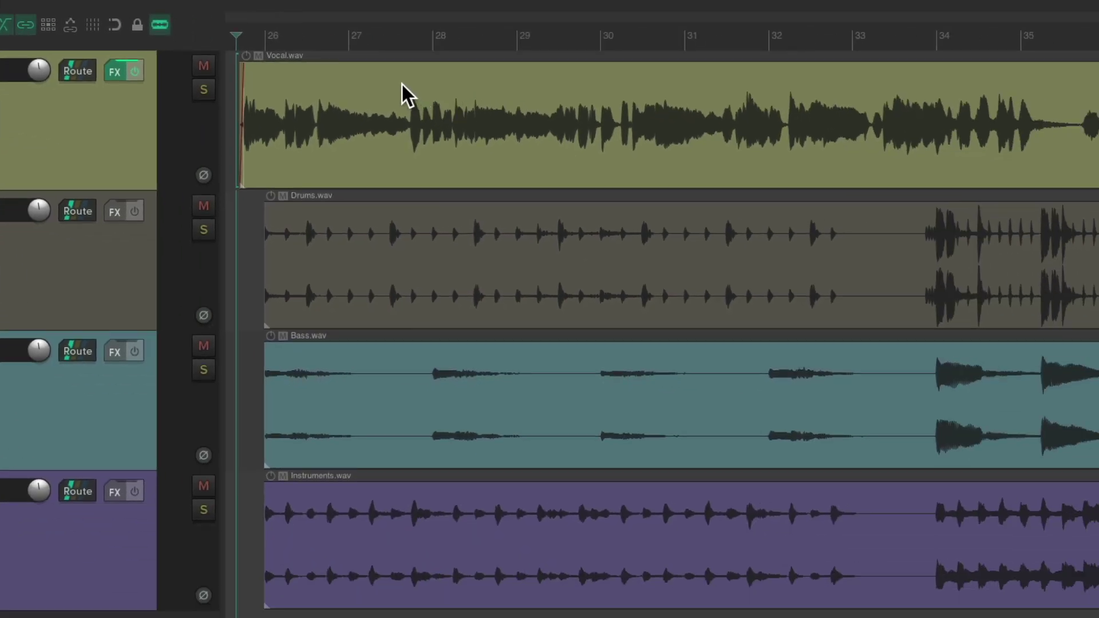
- Draw razor areas on Vocal (bars 28–32), Drums (bars 29–32) and Bass in fast mode
{"action": "left_click_drag", "start_coordinate": [403, 86], "coordinate": [615, 114]}
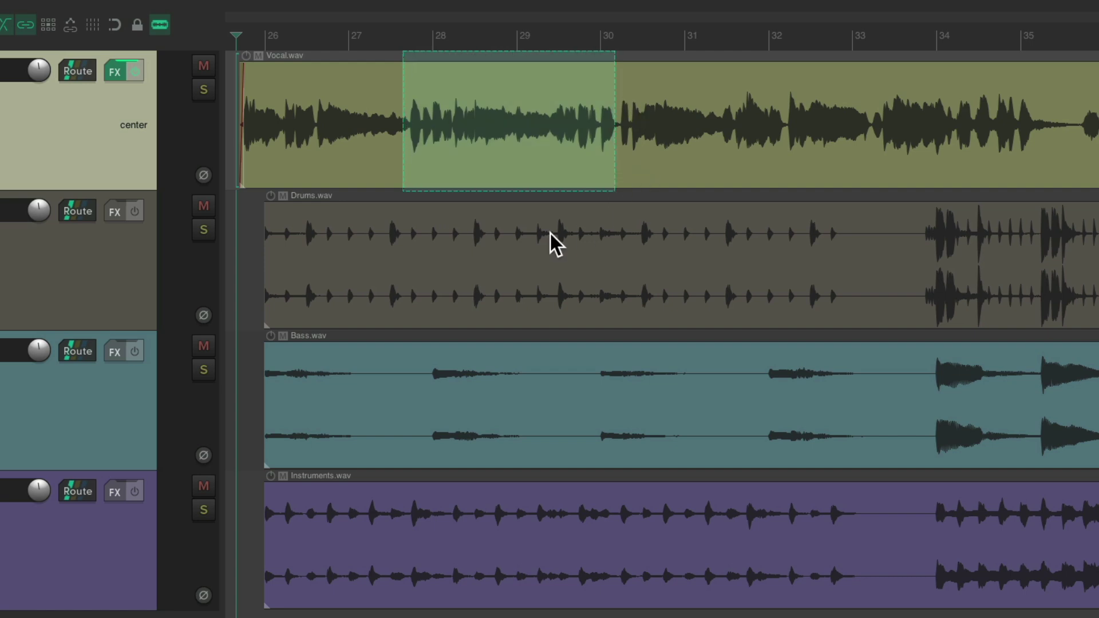
{"action": "left_click_drag", "start_coordinate": [550, 243], "coordinate": [730, 266]}
{"action": "left_click_drag", "start_coordinate": [807, 296], "coordinate": [721, 301]}
{"action": "left_click_drag", "start_coordinate": [503, 290], "coordinate": [390, 320]}
{"action": "left_click_drag", "start_coordinate": [356, 366], "coordinate": [510, 408]}
{"action": "left_click_drag", "start_coordinate": [547, 220], "coordinate": [679, 220]}
{"action": "left_click_drag", "start_coordinate": [833, 72], "coordinate": [624, 184]}
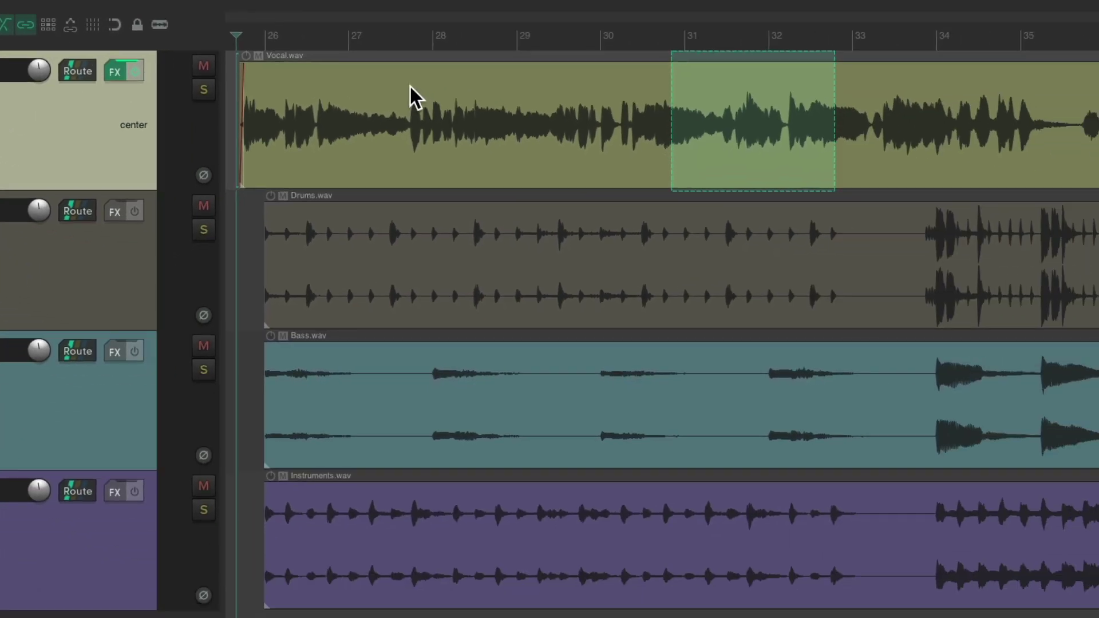
- Drag the Vocal, Drums and Bass items later on the timeline, to around bar 27
{"action": "left_click_drag", "start_coordinate": [801, 136], "coordinate": [934, 121]}
{"action": "left_click_drag", "start_coordinate": [510, 85], "coordinate": [554, 89]}
{"action": "left_click_drag", "start_coordinate": [475, 229], "coordinate": [602, 271]}
{"action": "left_click_drag", "start_coordinate": [473, 379], "coordinate": [588, 404]}
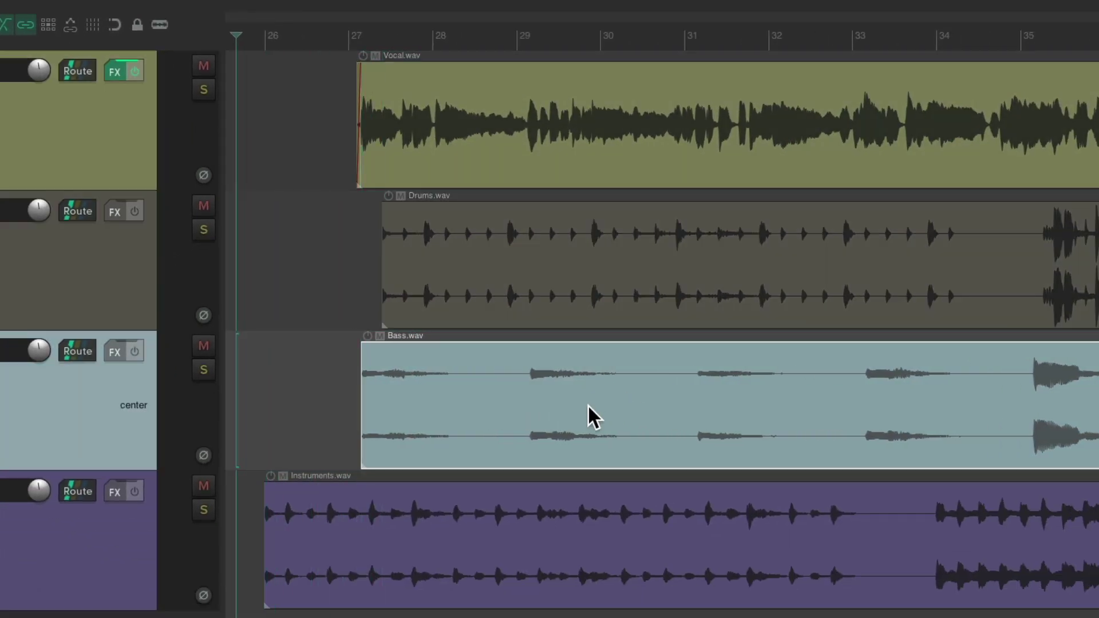
- Undo the item moves, then toggle Razor Edit - Fast Mode on and off several times
{"action": "key", "text": "Escape"}
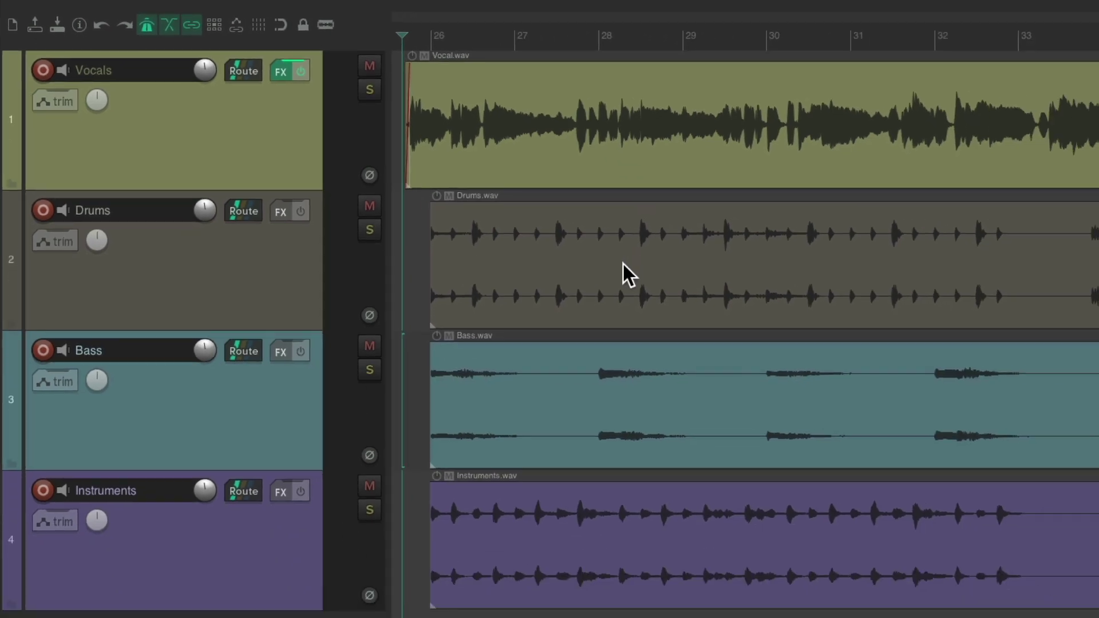
{"action": "key", "text": "alt+p"}
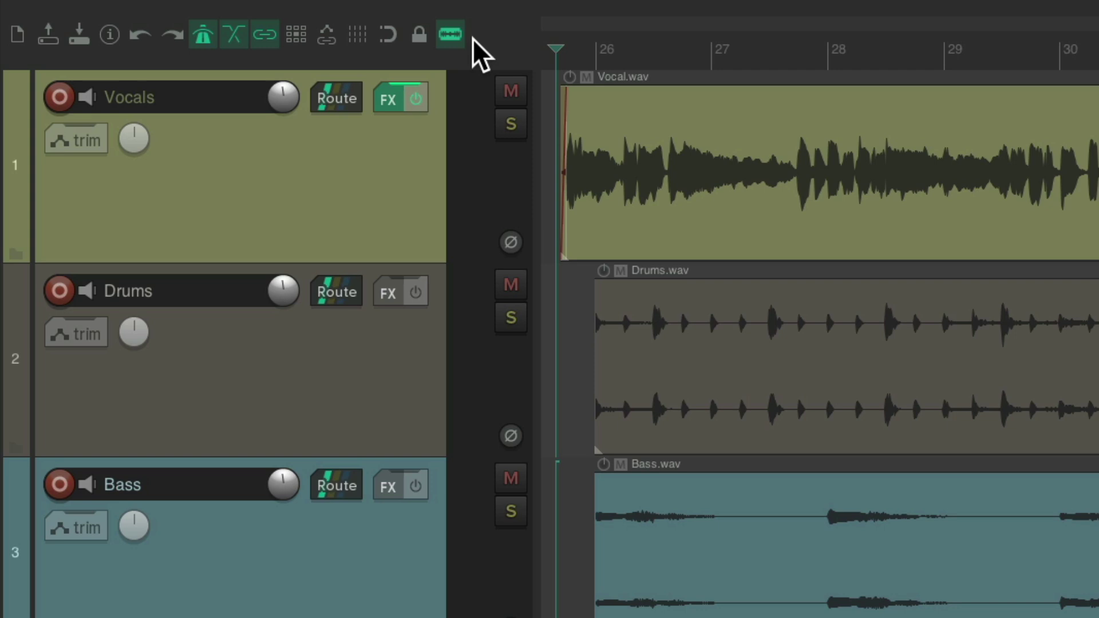
{"action": "key", "text": "alt+p"}
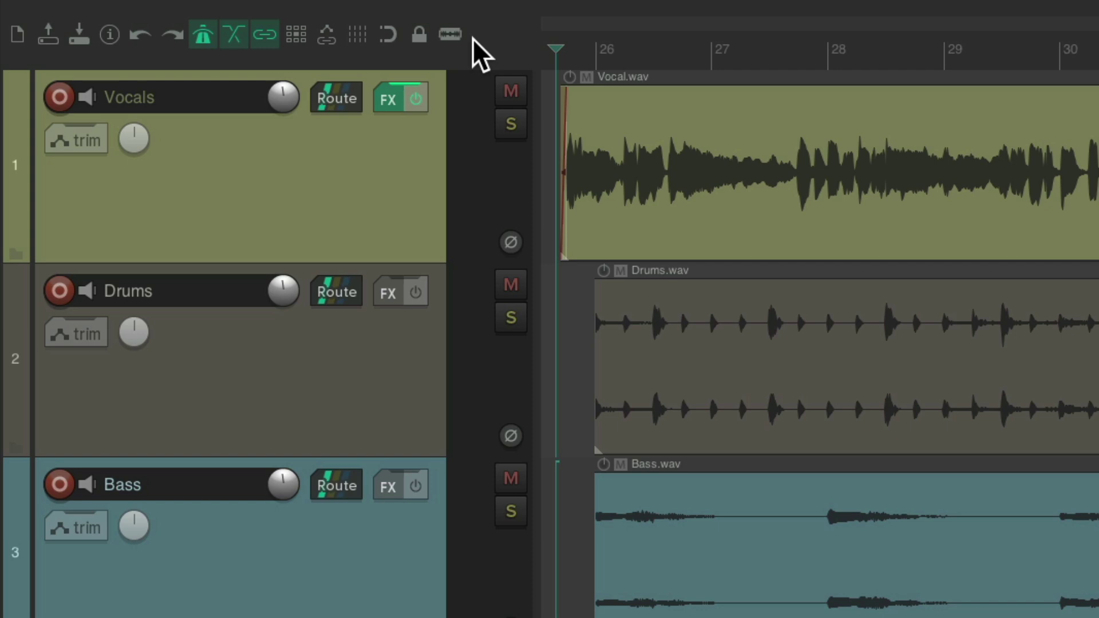
{"action": "key", "text": "alt+p"}
{"action": "key", "text": "alt+p"}
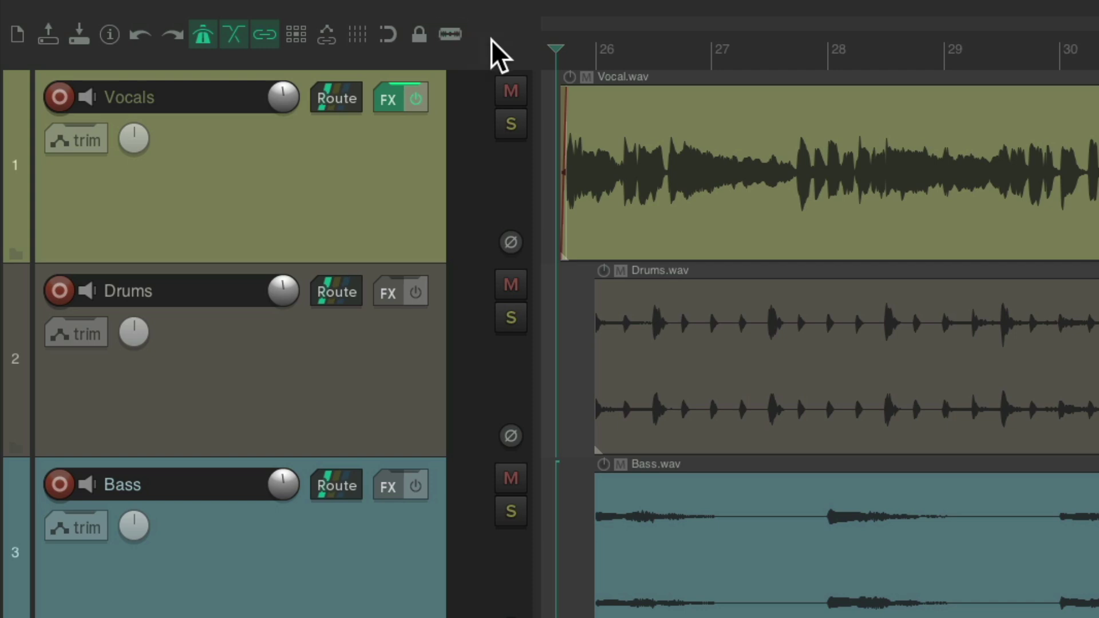
{"action": "key", "text": "alt+p"}
- Mark razor areas on the Drums item around bars 27–28, 29 and 30–31
{"action": "left_click_drag", "start_coordinate": [790, 136], "coordinate": [942, 136]}
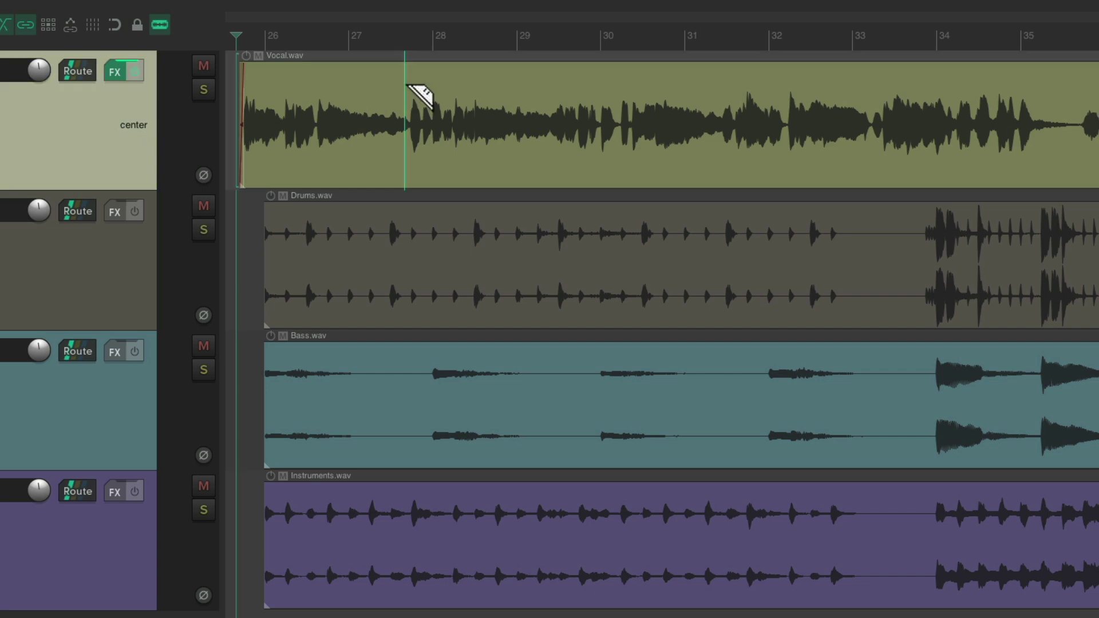
{"action": "left_click_drag", "start_coordinate": [608, 199], "coordinate": [724, 218]}
{"action": "left_click_drag", "start_coordinate": [385, 229], "coordinate": [444, 240]}
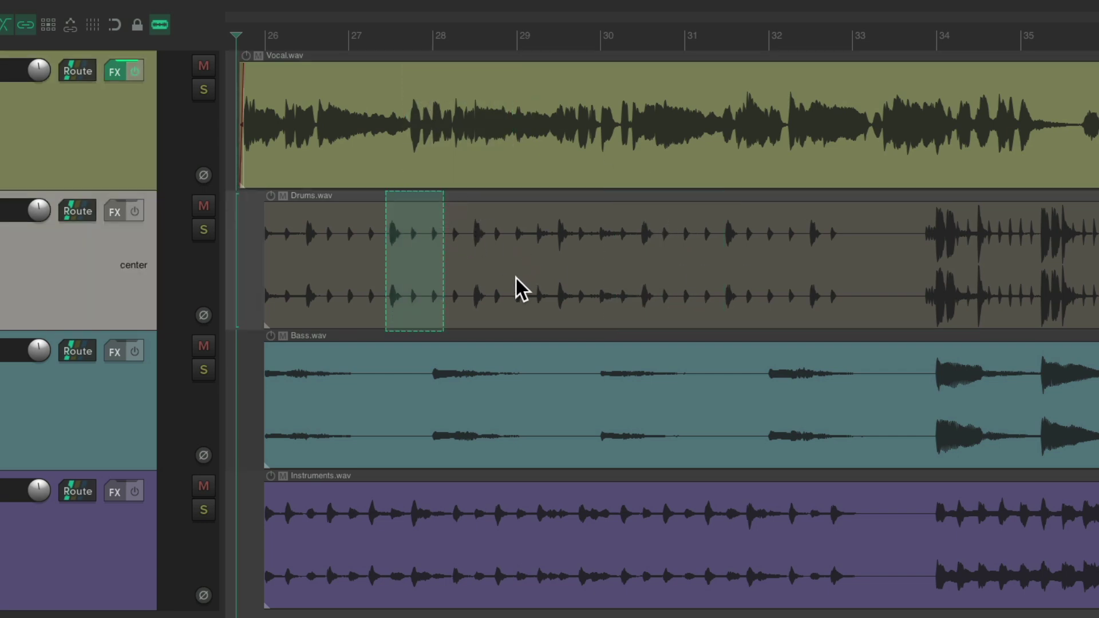
{"action": "left_click_drag", "start_coordinate": [517, 287], "coordinate": [580, 290]}
{"action": "left_click_drag", "start_coordinate": [639, 292], "coordinate": [705, 309]}
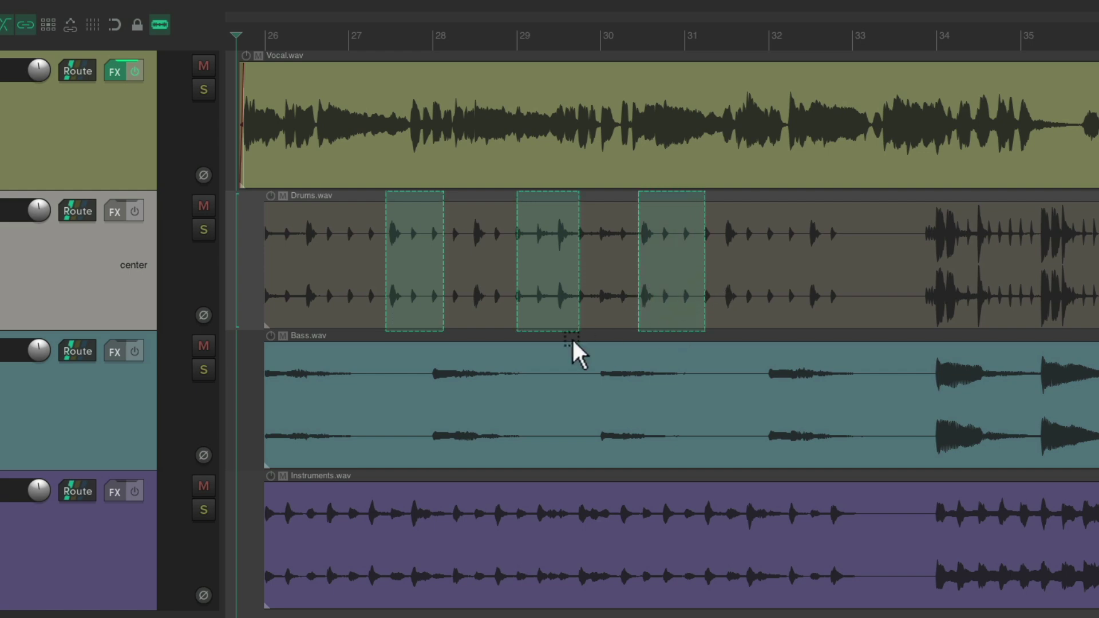
- Drag the Vocal, Drums, Bass and Instruments items later, staggered from bar 26.7 to 27.6
{"action": "left_click_drag", "start_coordinate": [405, 115], "coordinate": [490, 118]}
{"action": "left_click_drag", "start_coordinate": [481, 233], "coordinate": [595, 223]}
{"action": "left_click_drag", "start_coordinate": [482, 360], "coordinate": [605, 360]}
{"action": "left_click_drag", "start_coordinate": [441, 498], "coordinate": [576, 507]}
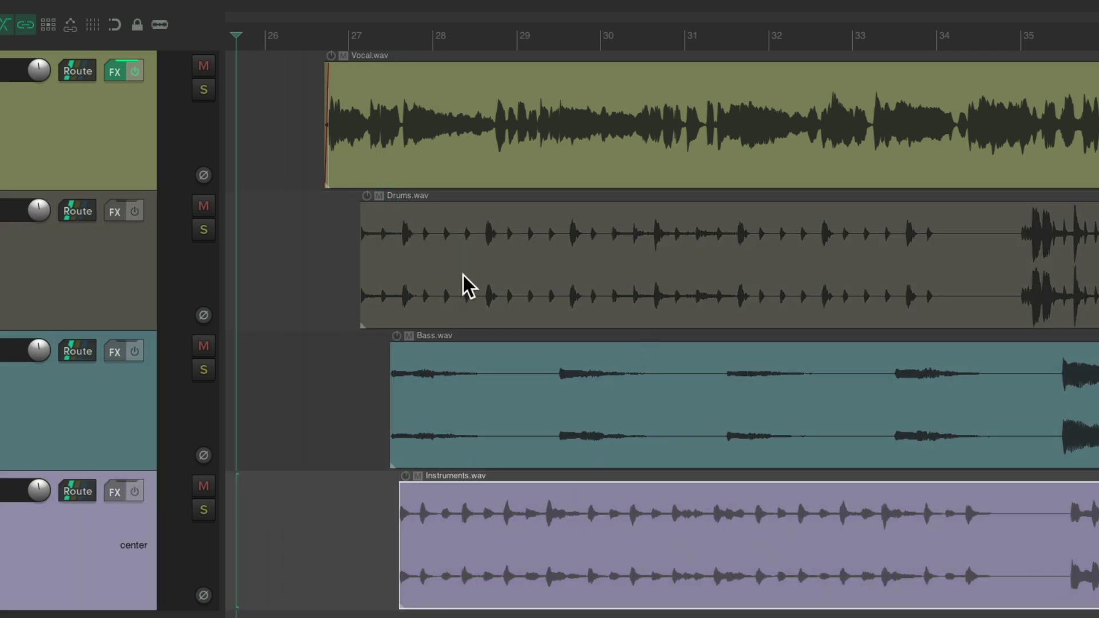